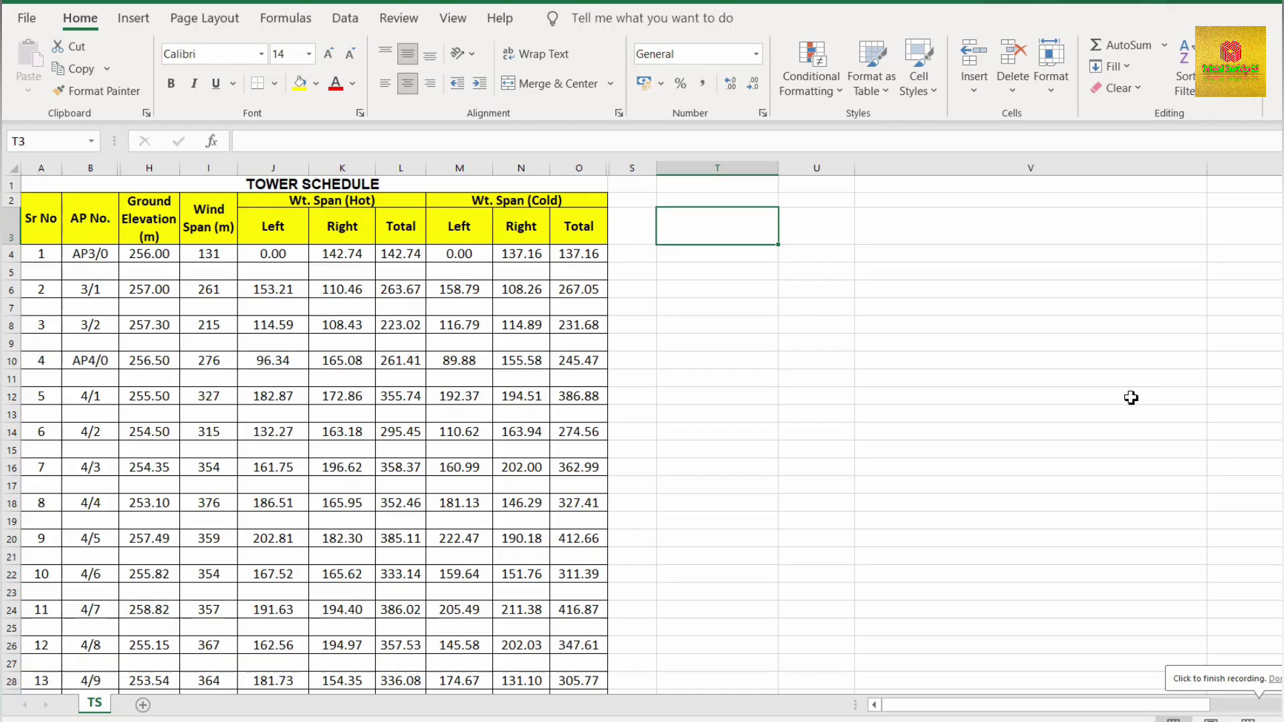
Examine the tower schedule's header cells for wind span, ground elevation, and hot and cold weight spans
{"action": "left_click", "coordinate": [868, 401]}
{"action": "left_click", "coordinate": [700, 234]}
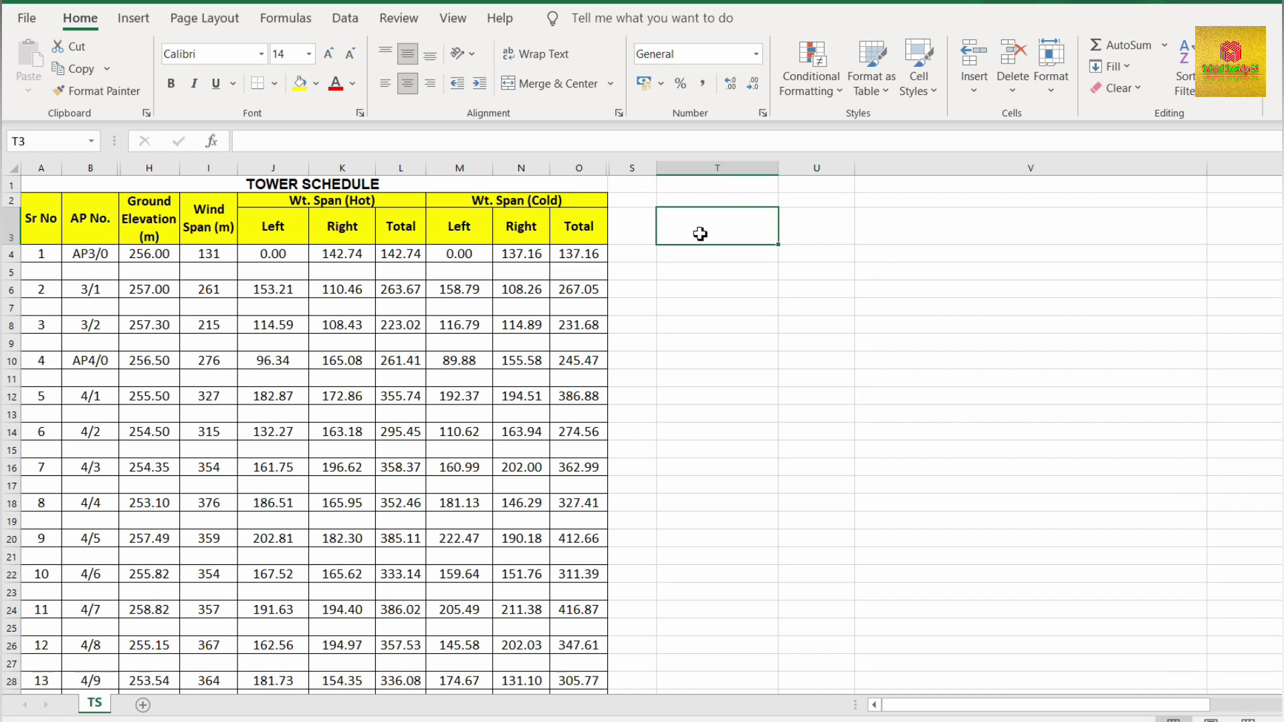
{"action": "left_click", "coordinate": [304, 206]}
{"action": "left_click", "coordinate": [554, 201]}
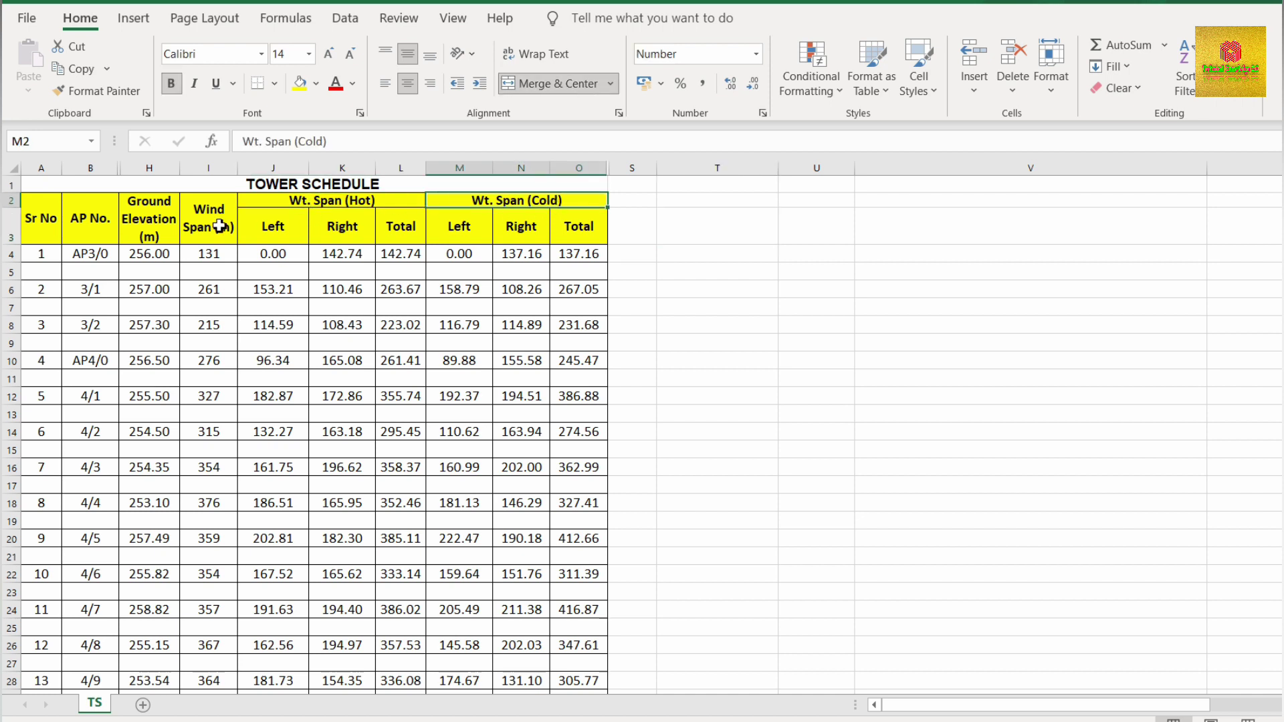
{"action": "left_click", "coordinate": [190, 220]}
{"action": "left_click", "coordinate": [158, 224]}
{"action": "left_click", "coordinate": [306, 228]}
{"action": "left_click", "coordinate": [337, 227]}
{"action": "left_click", "coordinate": [410, 232]}
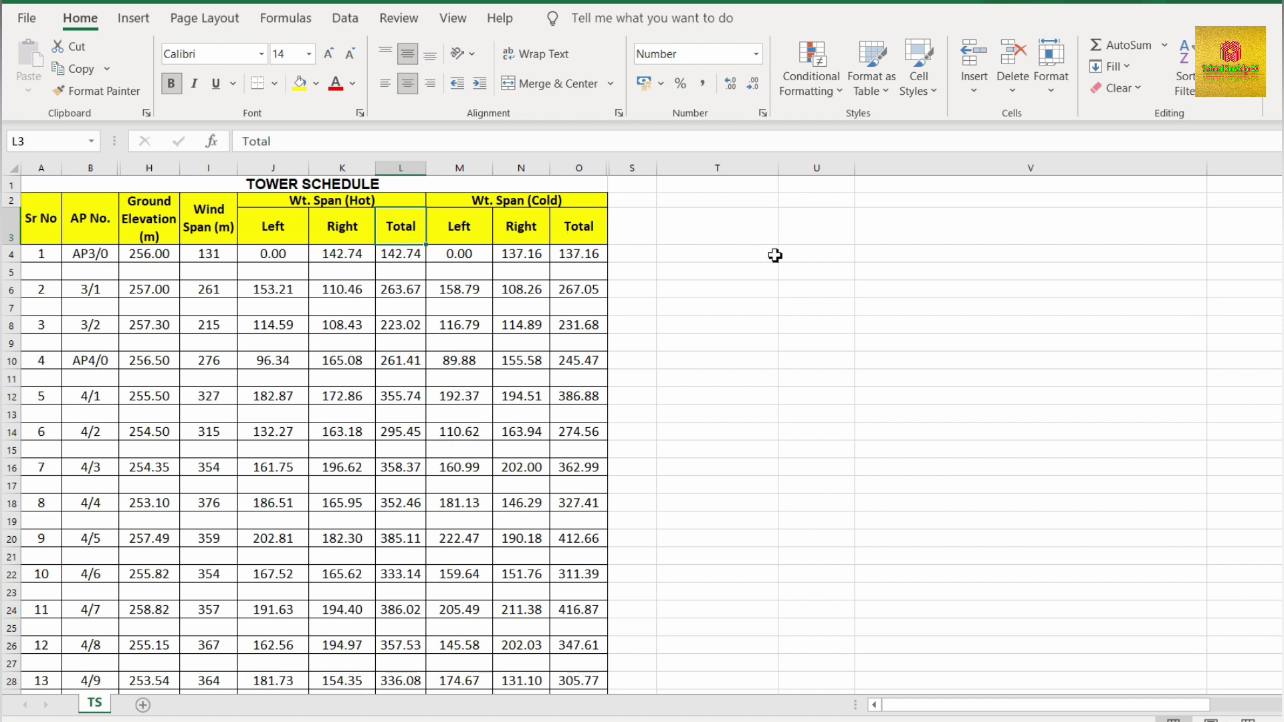
Enter the label "Wind Span=" in cell T3 and the unit "m" in cell U3
{"action": "left_click", "coordinate": [699, 234]}
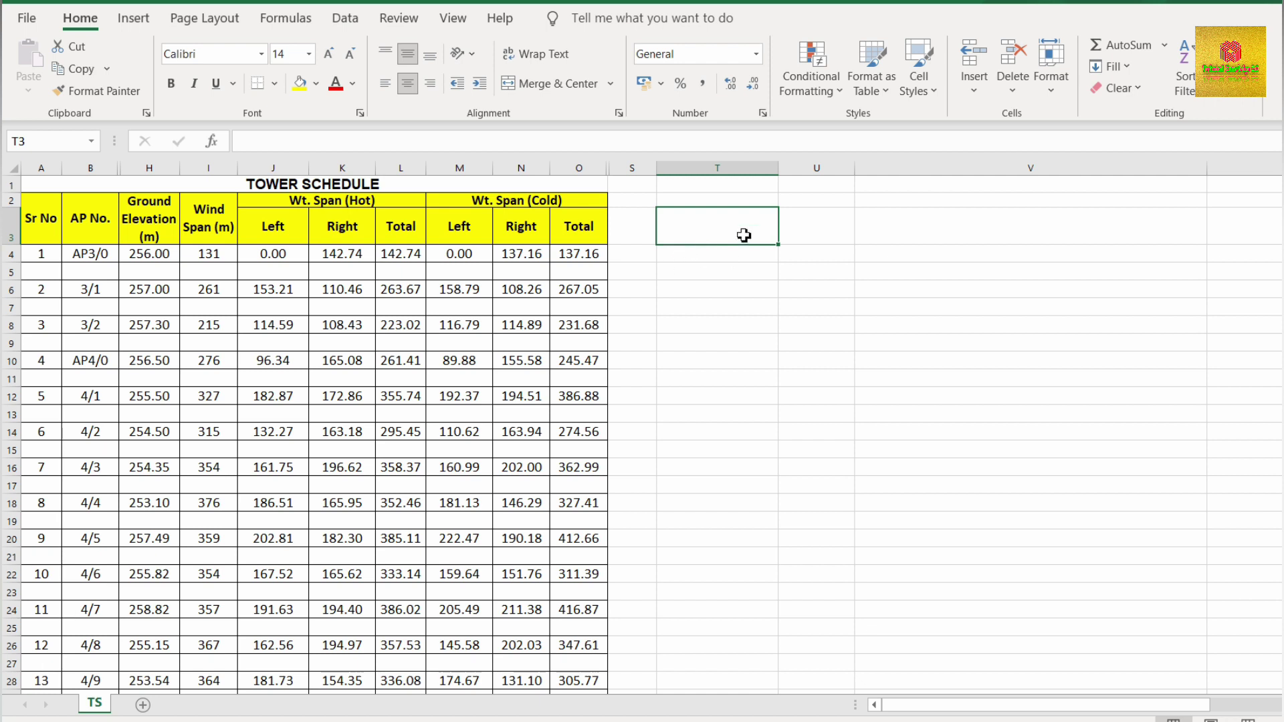
{"action": "type", "text": "W"}
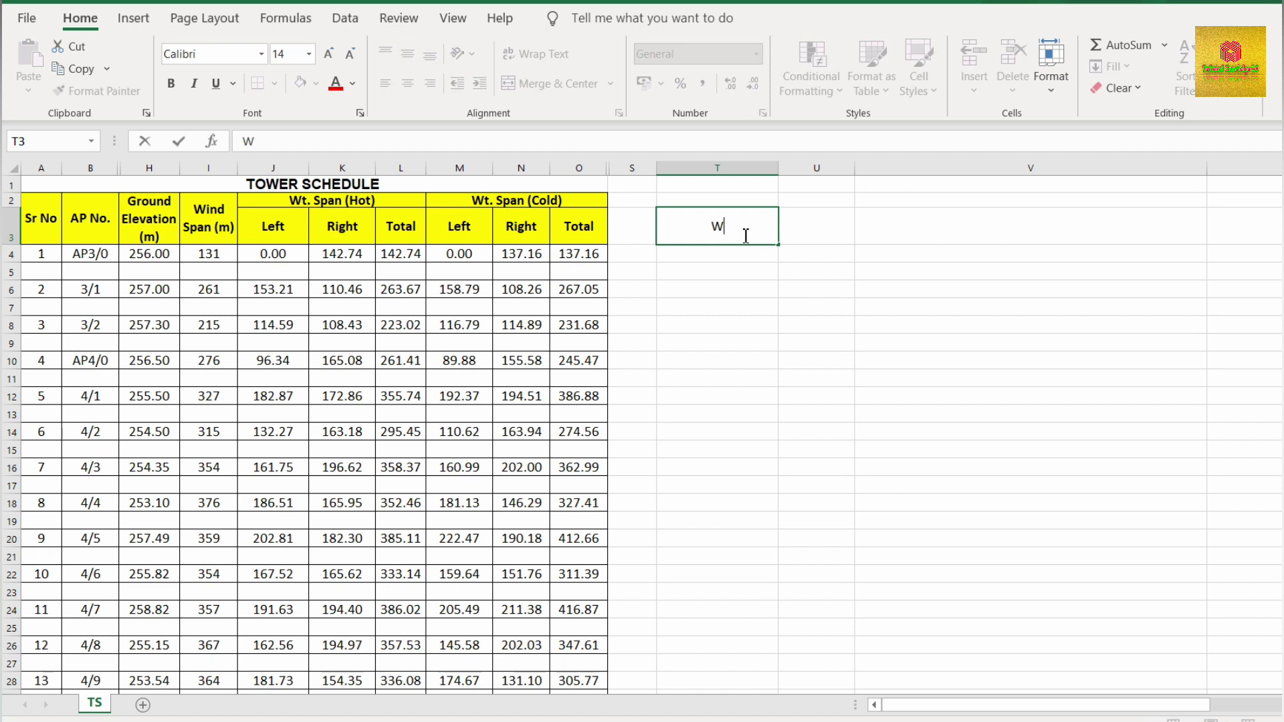
{"action": "type", "text": "ind Span="}
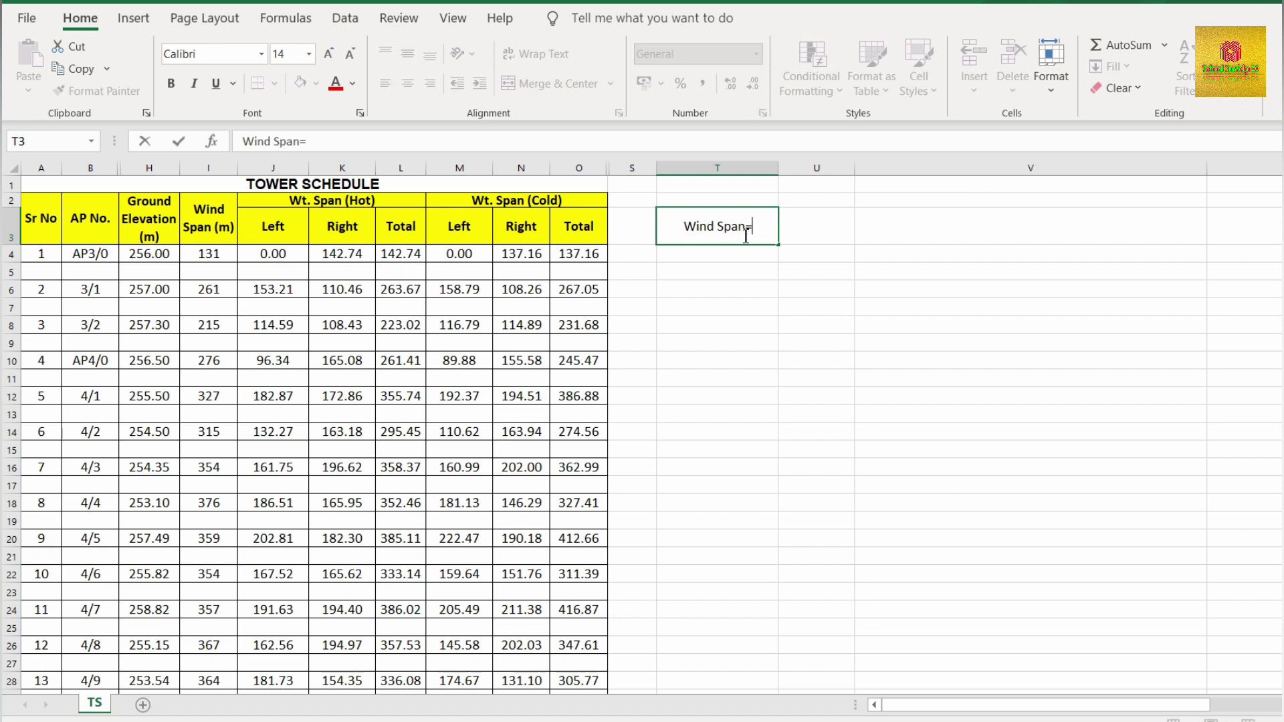
{"action": "key", "text": "Tab"}
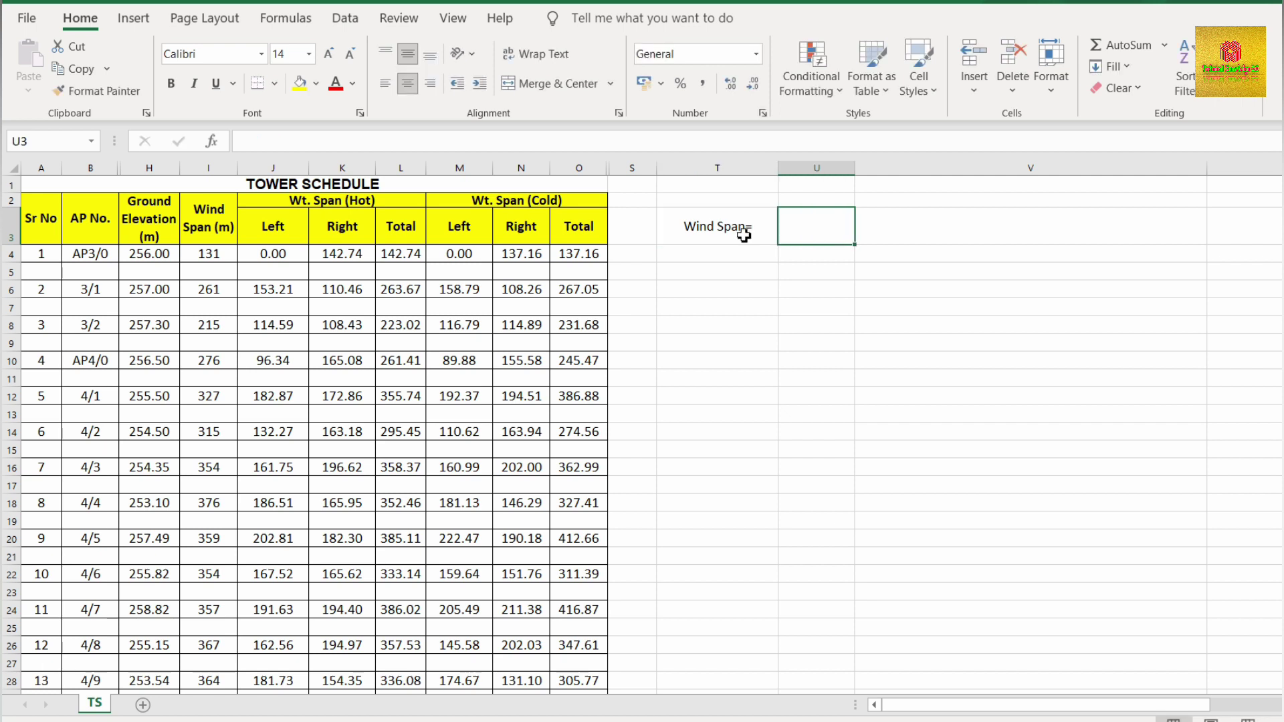
{"action": "type", "text": "m"}
{"action": "key", "text": "Tab"}
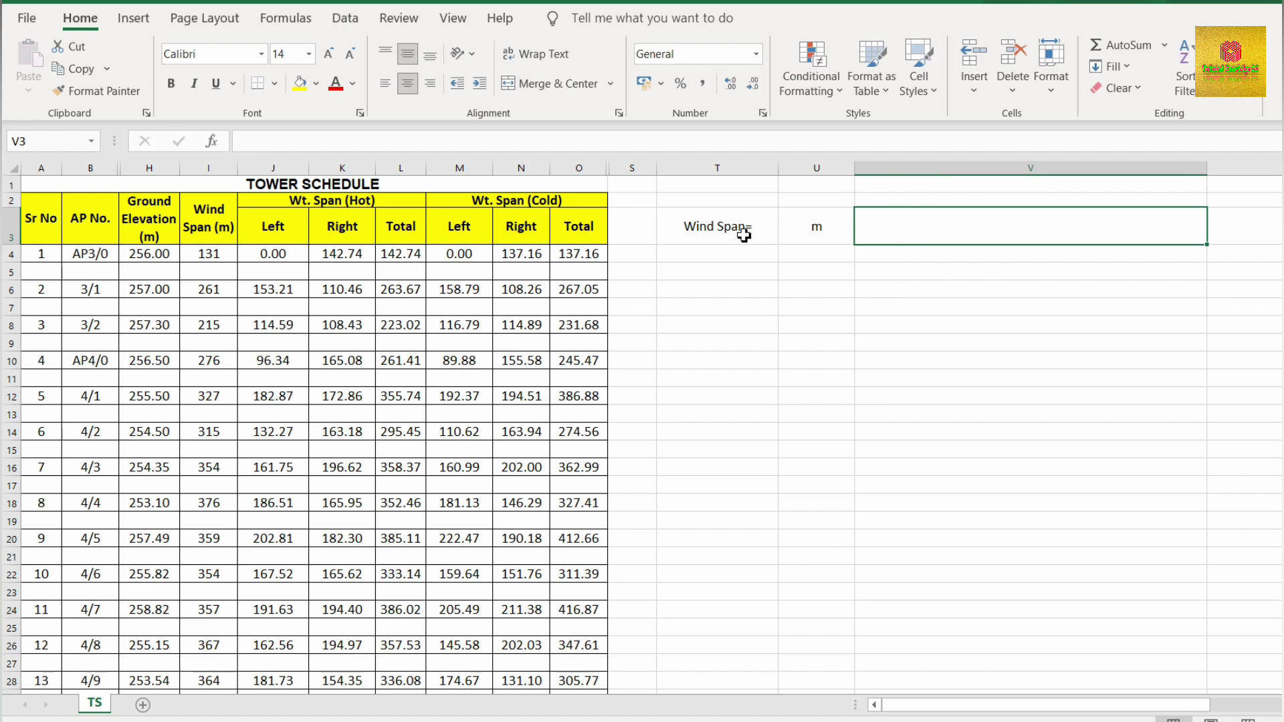
Enter the label "Wt.S.H.:" in cell V3 and copy it into cell W3
{"action": "type", "text": "W"}
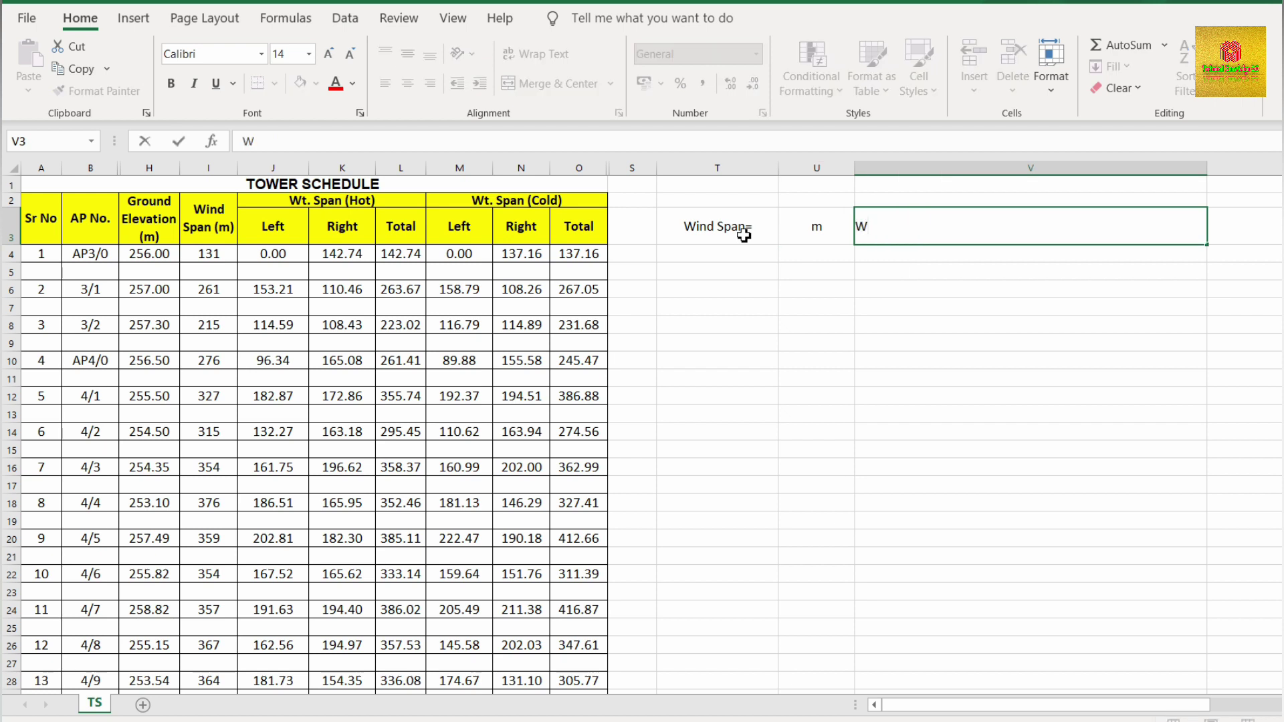
{"action": "type", "text": "t.S.H.:"}
{"action": "key", "text": "Tab"}
{"action": "key", "text": "Left"}
{"action": "key", "text": "ctrl+c"}
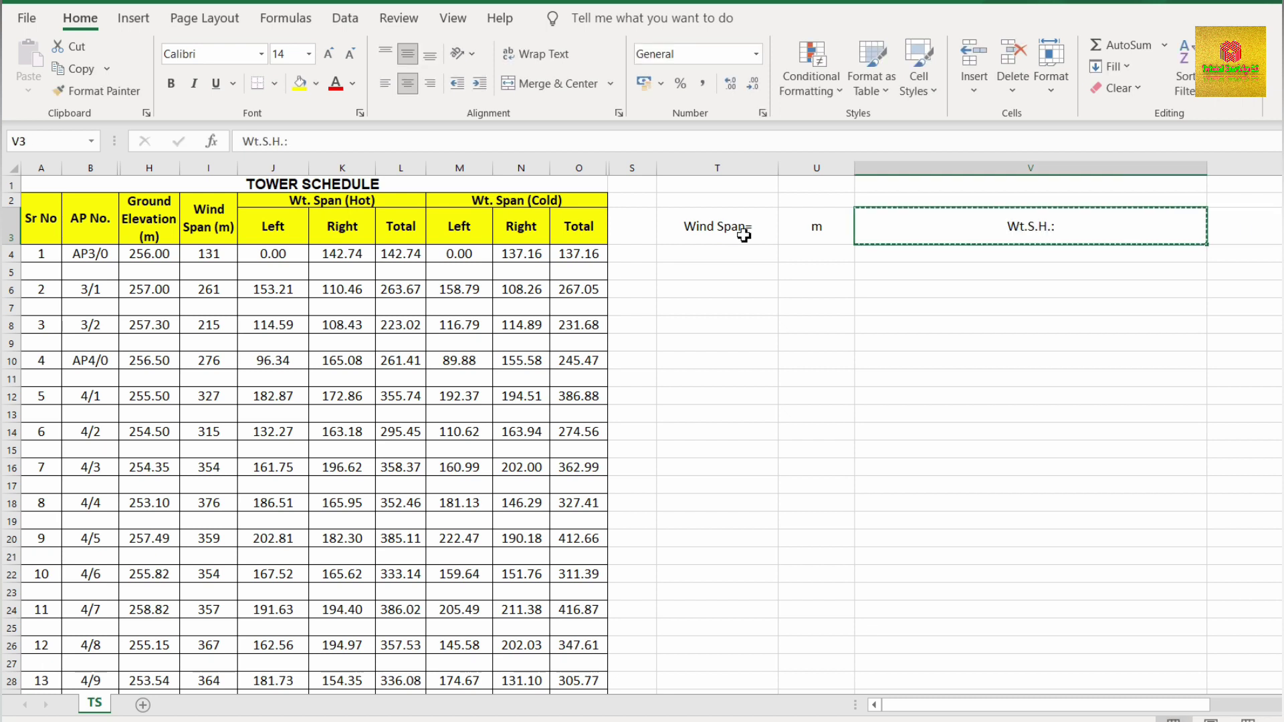
{"action": "left_click", "coordinate": [1234, 229]}
Narrow column V and fit column W to the width of its contents
{"action": "left_click_drag", "start_coordinate": [1207, 168], "coordinate": [993, 178]}
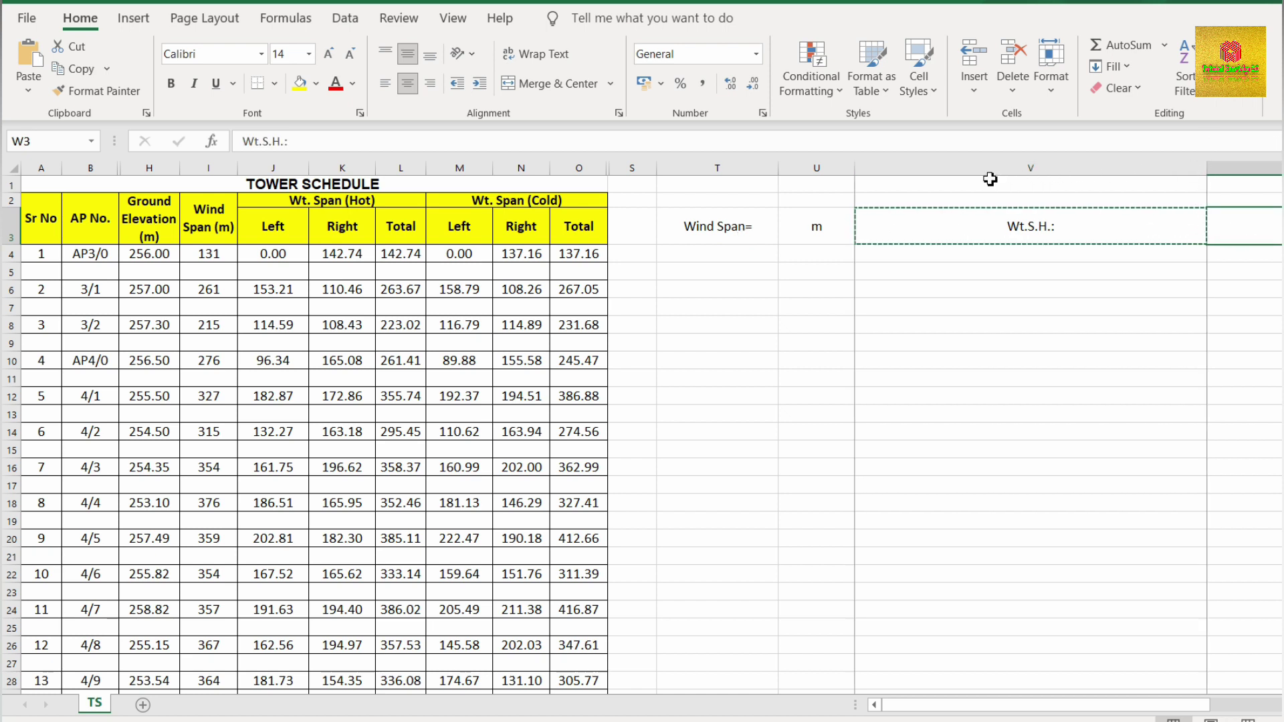
{"action": "left_click", "coordinate": [1210, 167]}
{"action": "left_click", "coordinate": [1069, 254]}
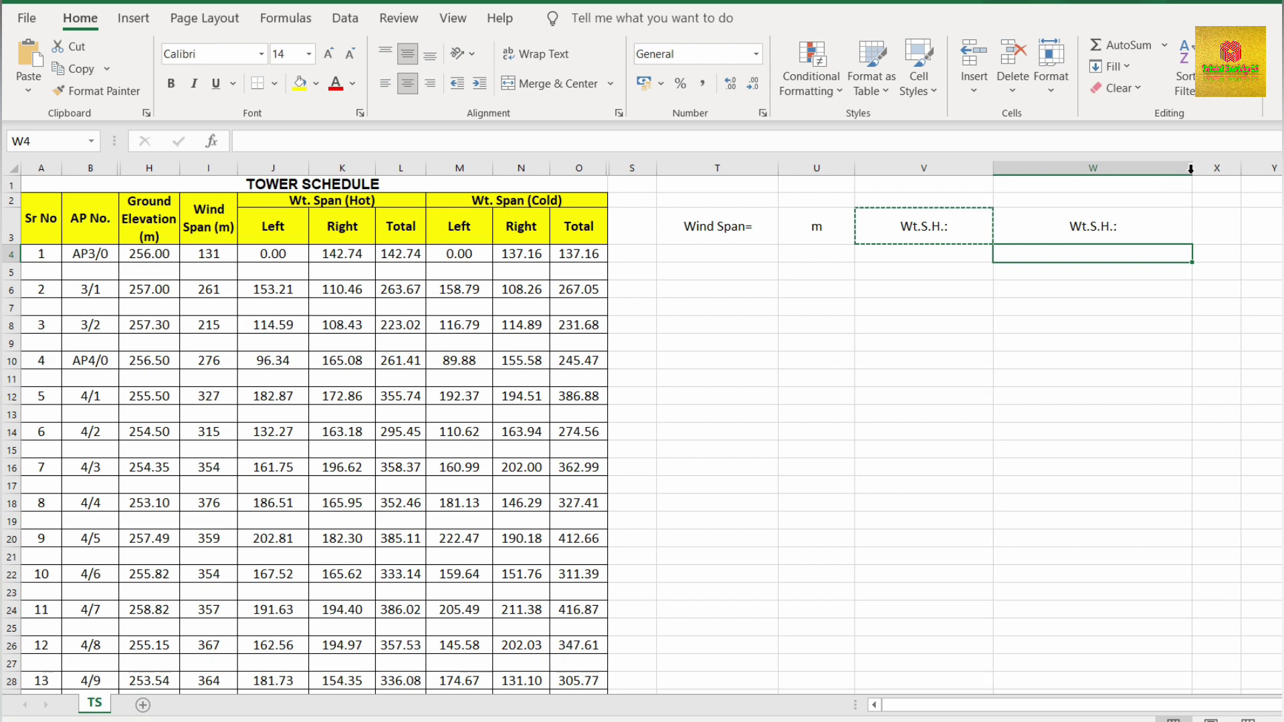
{"action": "double_click", "coordinate": [1193, 168]}
Edit the copied label in cell W3 to read "Wt.C.H.:"
{"action": "left_click", "coordinate": [1032, 237]}
{"action": "key", "text": "Escape"}
{"action": "double_click", "coordinate": [1017, 226]}
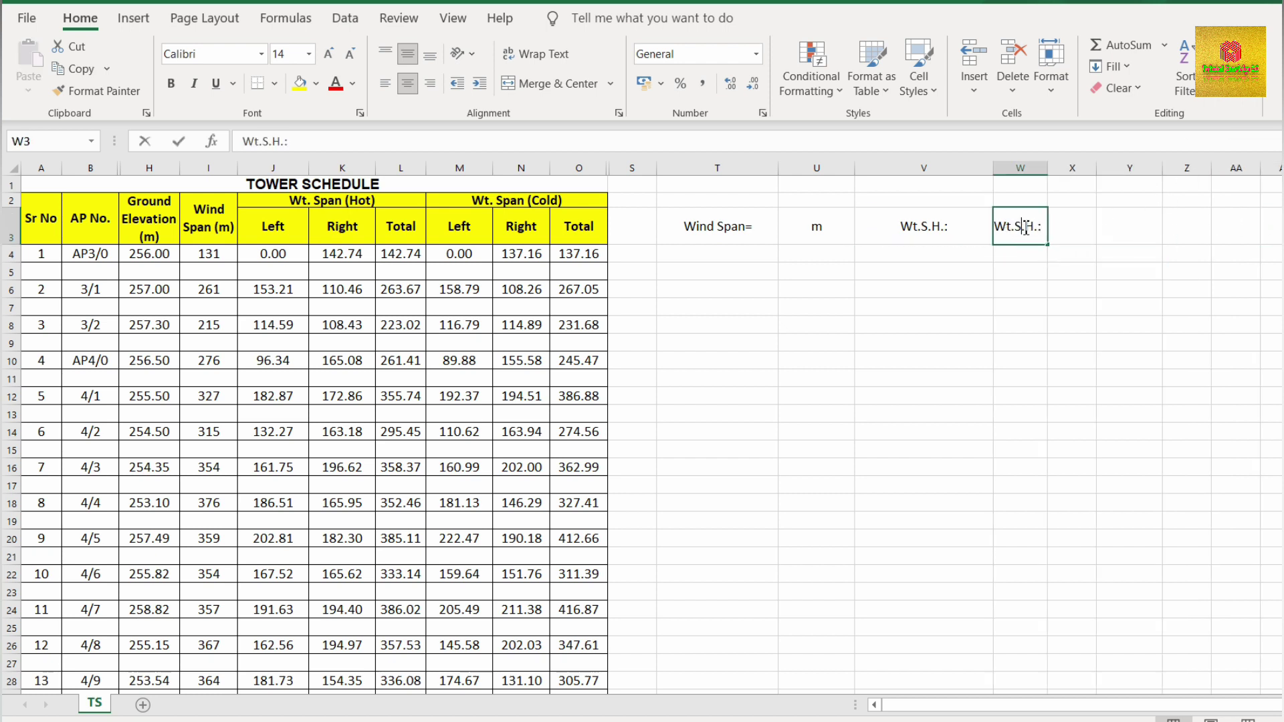
{"action": "key", "text": "Delete"}
{"action": "type", "text": "C"}
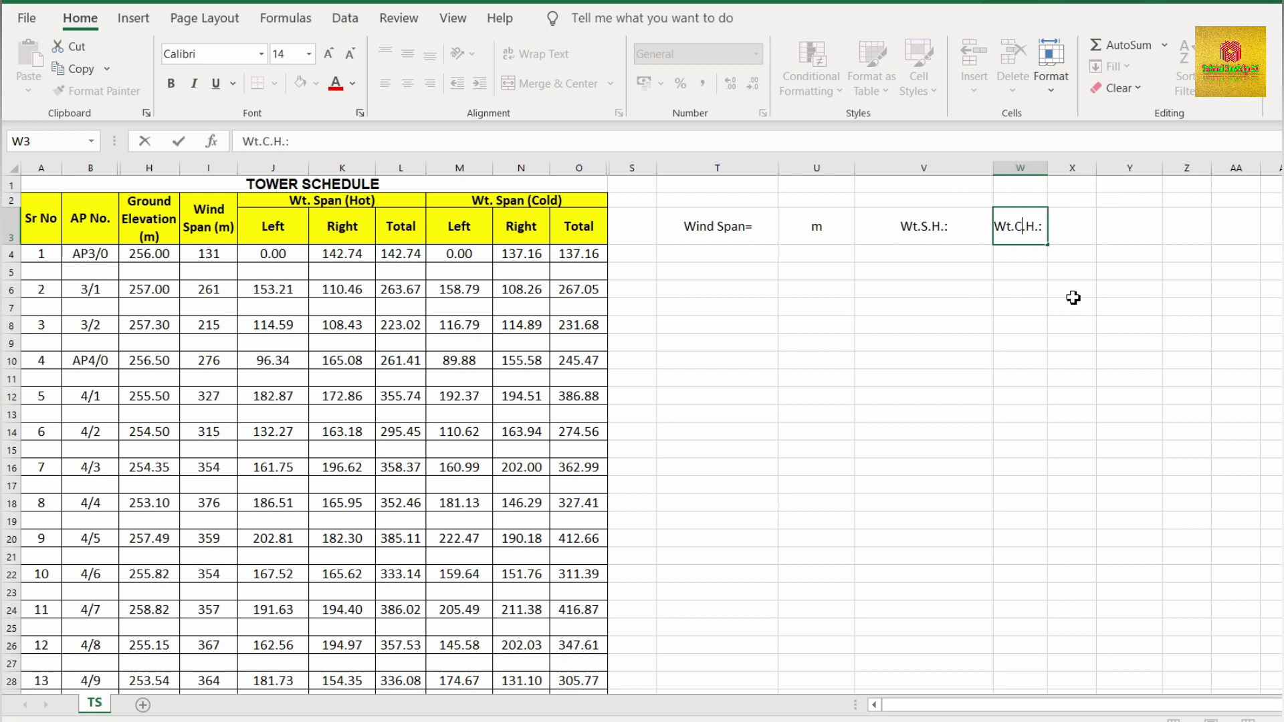
{"action": "left_click", "coordinate": [1069, 290]}
{"action": "left_click", "coordinate": [1010, 231]}
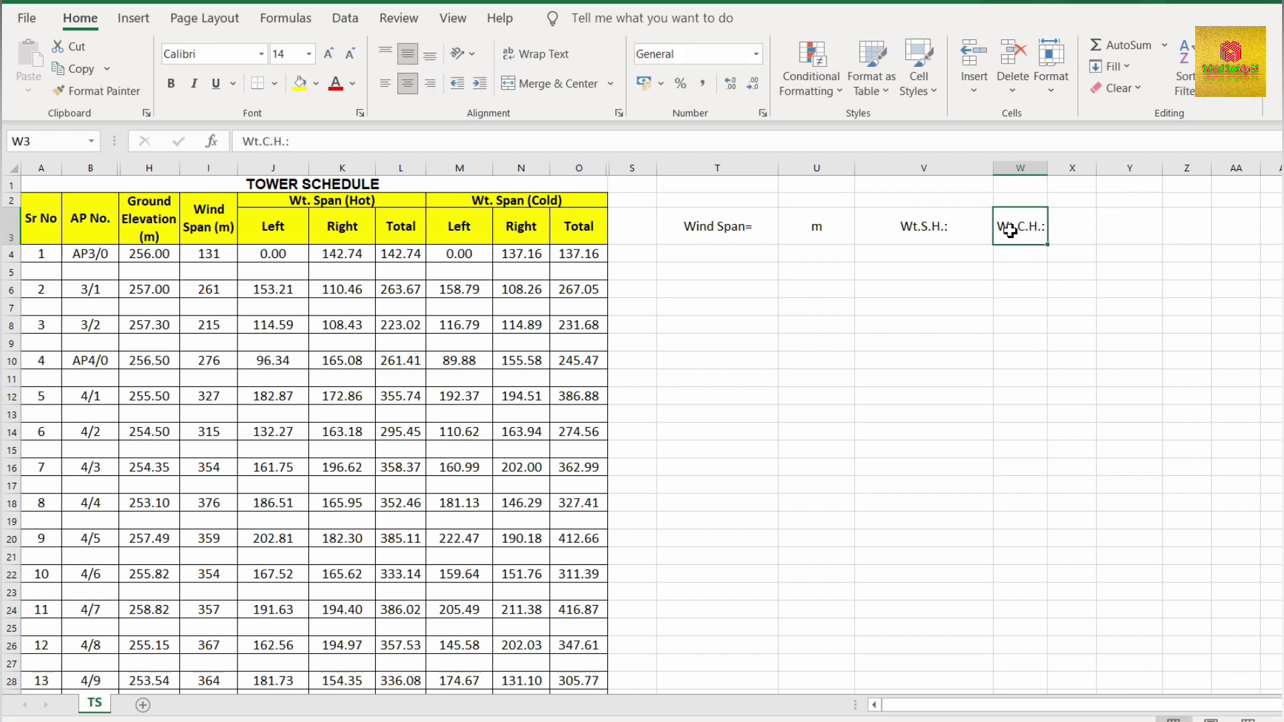
Enter the label "(L)" in cell X3
{"action": "left_click", "coordinate": [1086, 223]}
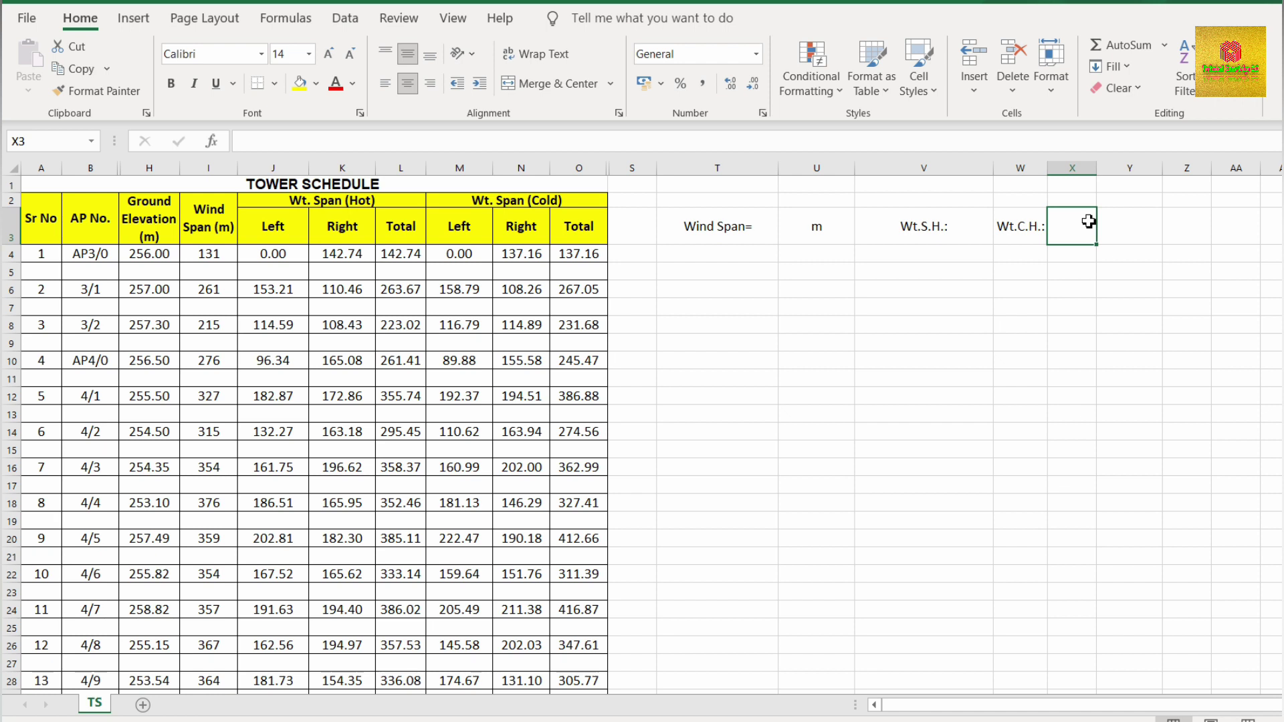
{"action": "type", "text": "(L"}
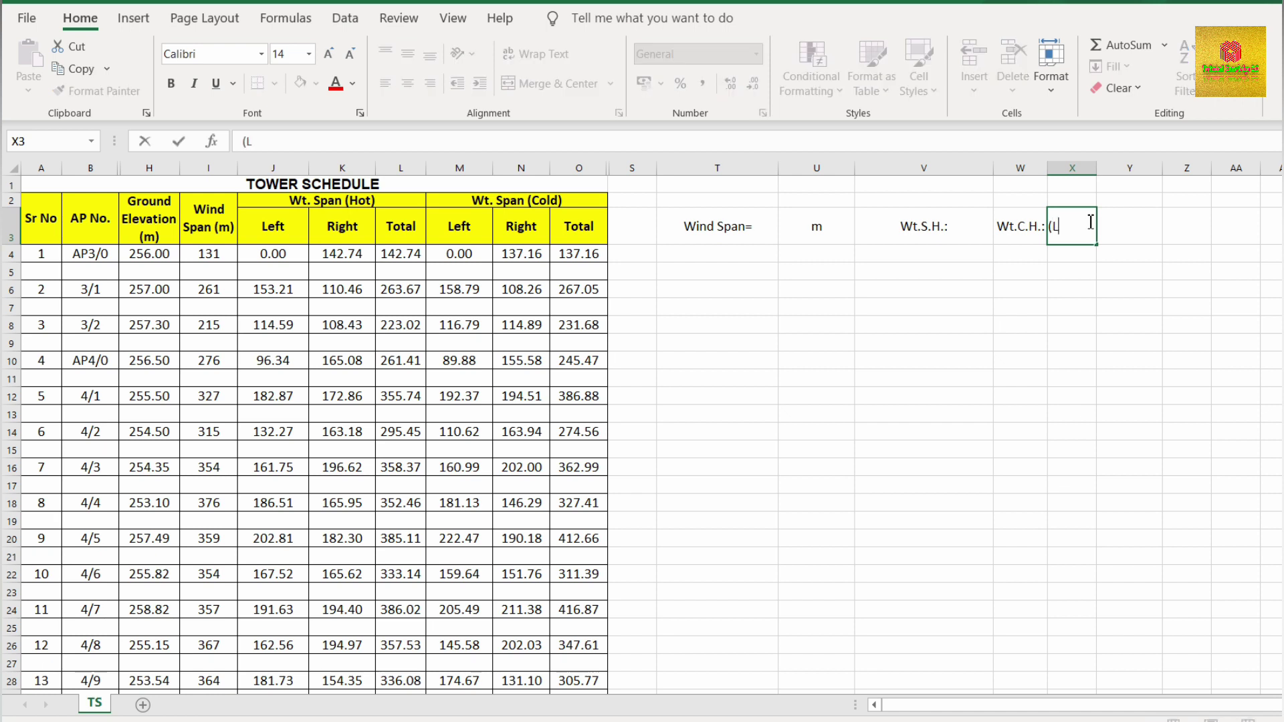
{"action": "type", "text": ")"}
{"action": "key", "text": "Return"}
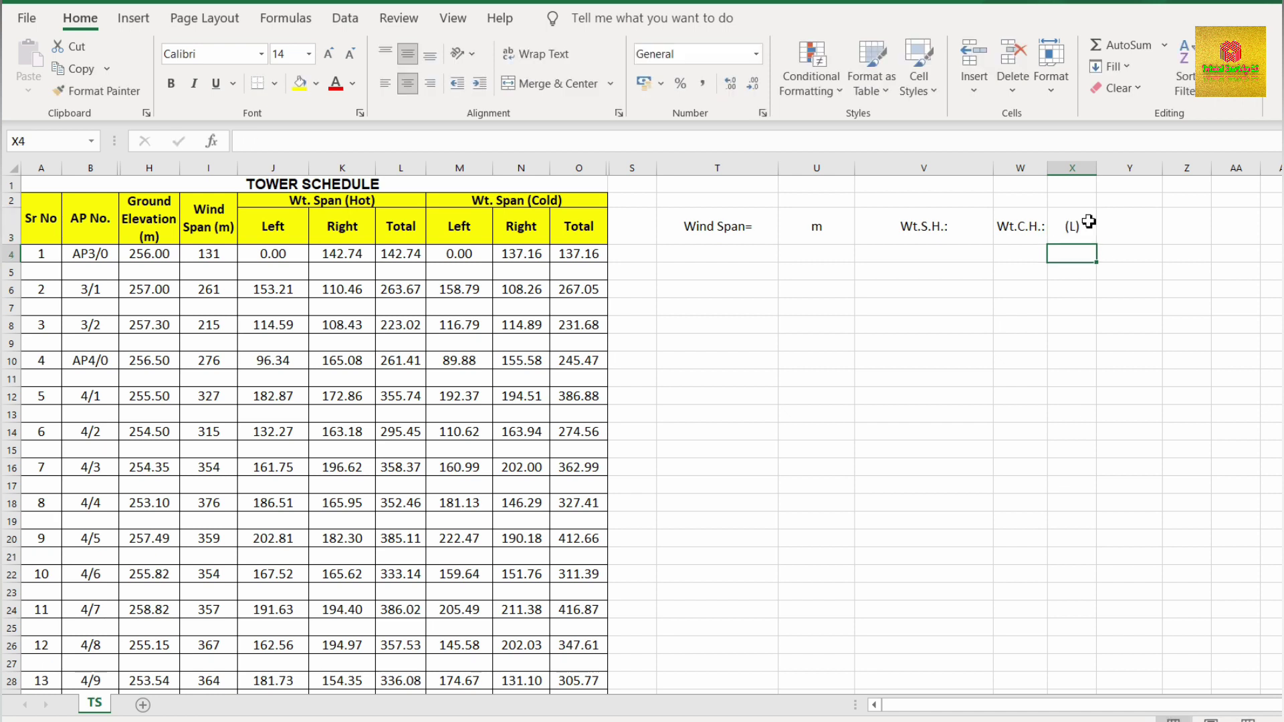
Try to enter the label "(R)" as plain text in cell Y3
{"action": "left_click", "coordinate": [1130, 224]}
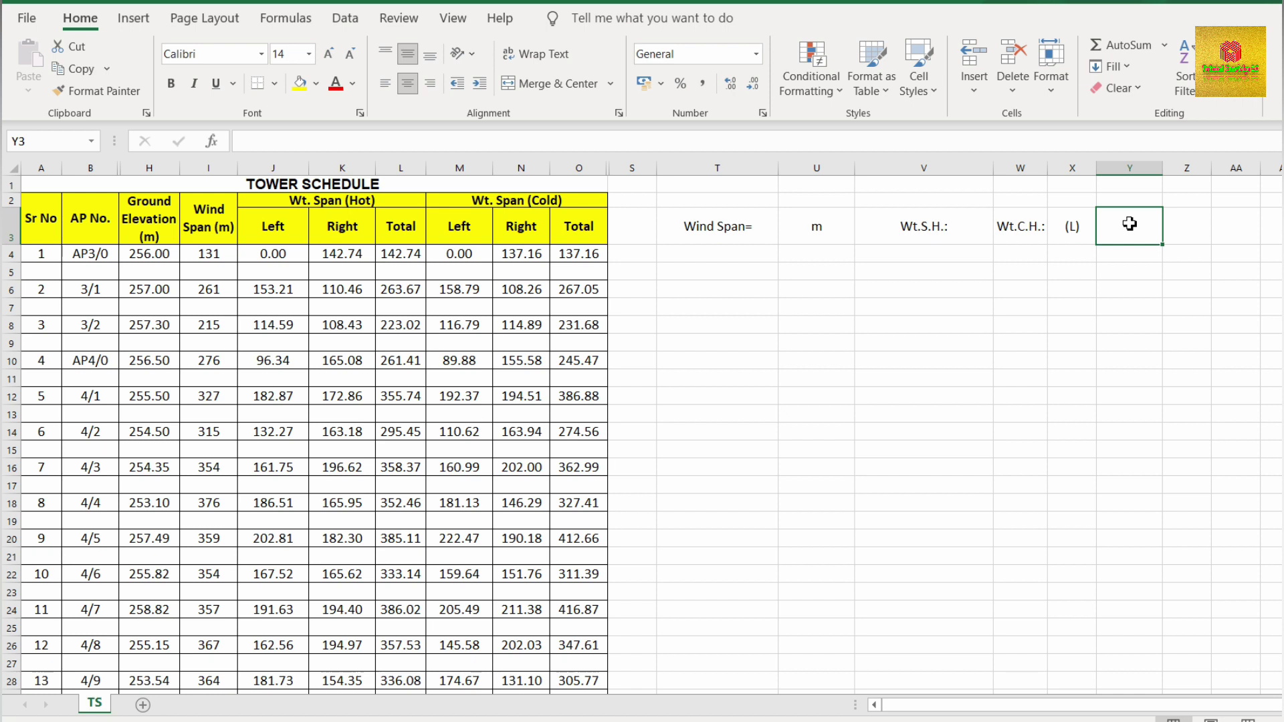
{"action": "type", "text": "(R)"}
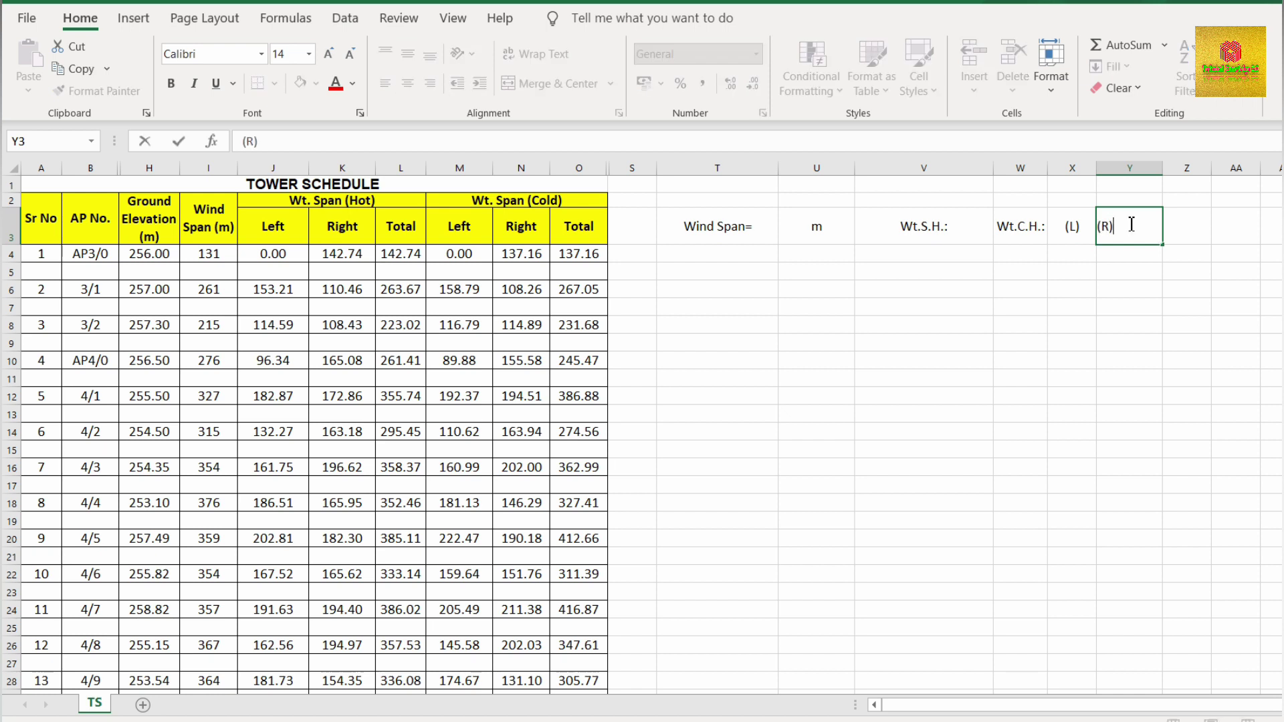
{"action": "key", "text": "Return"}
{"action": "left_click", "coordinate": [1130, 226]}
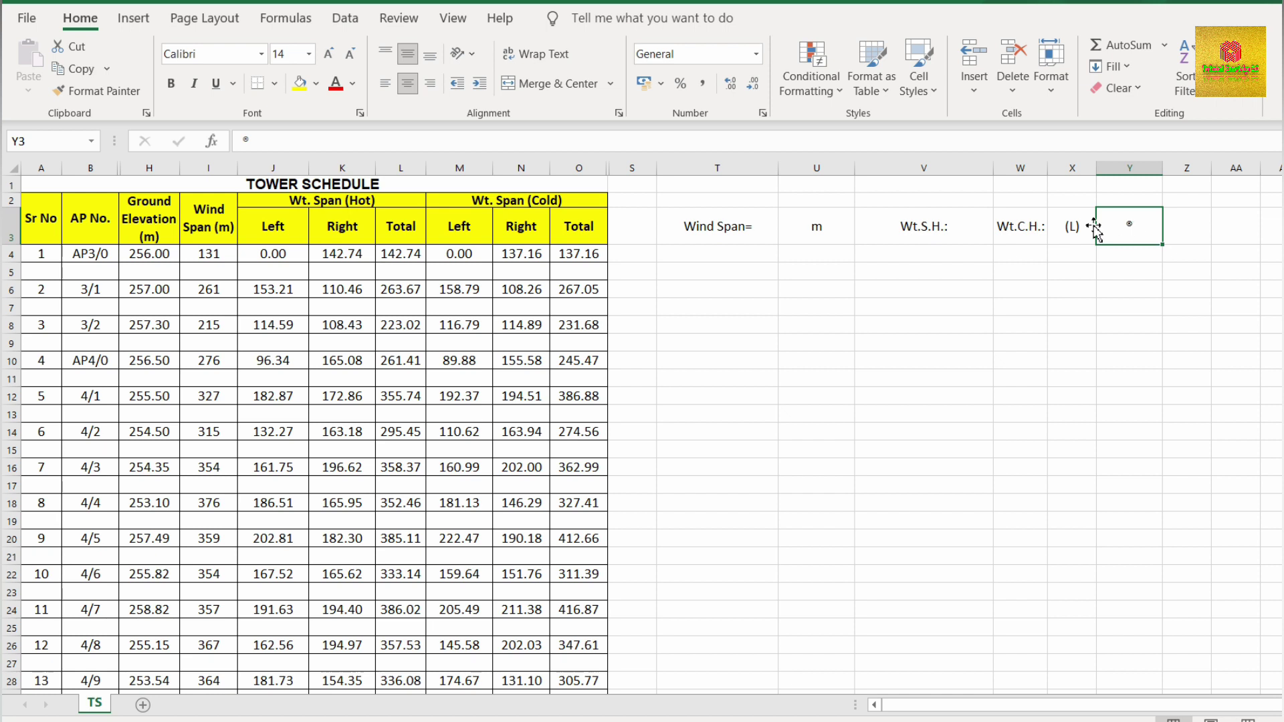
{"action": "double_click", "coordinate": [1130, 228]}
{"action": "key", "text": "BackSpace"}
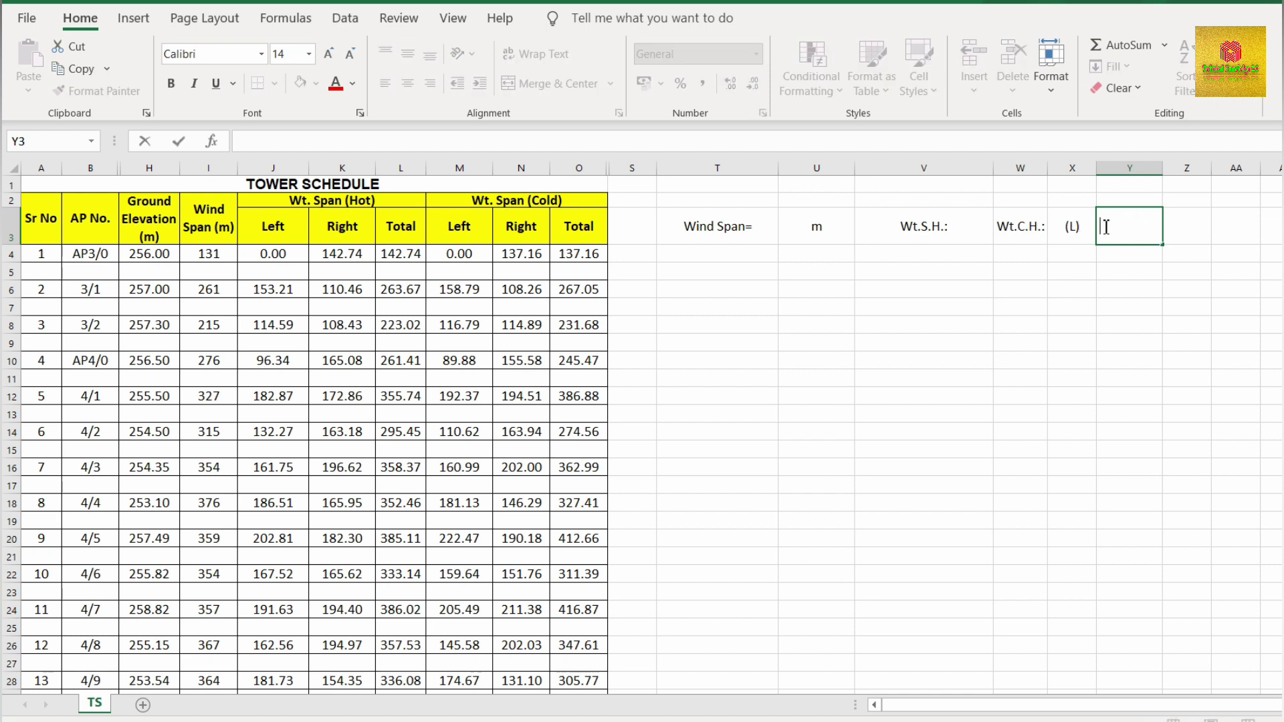
{"action": "type", "text": "(R"}
{"action": "key", "text": "Return"}
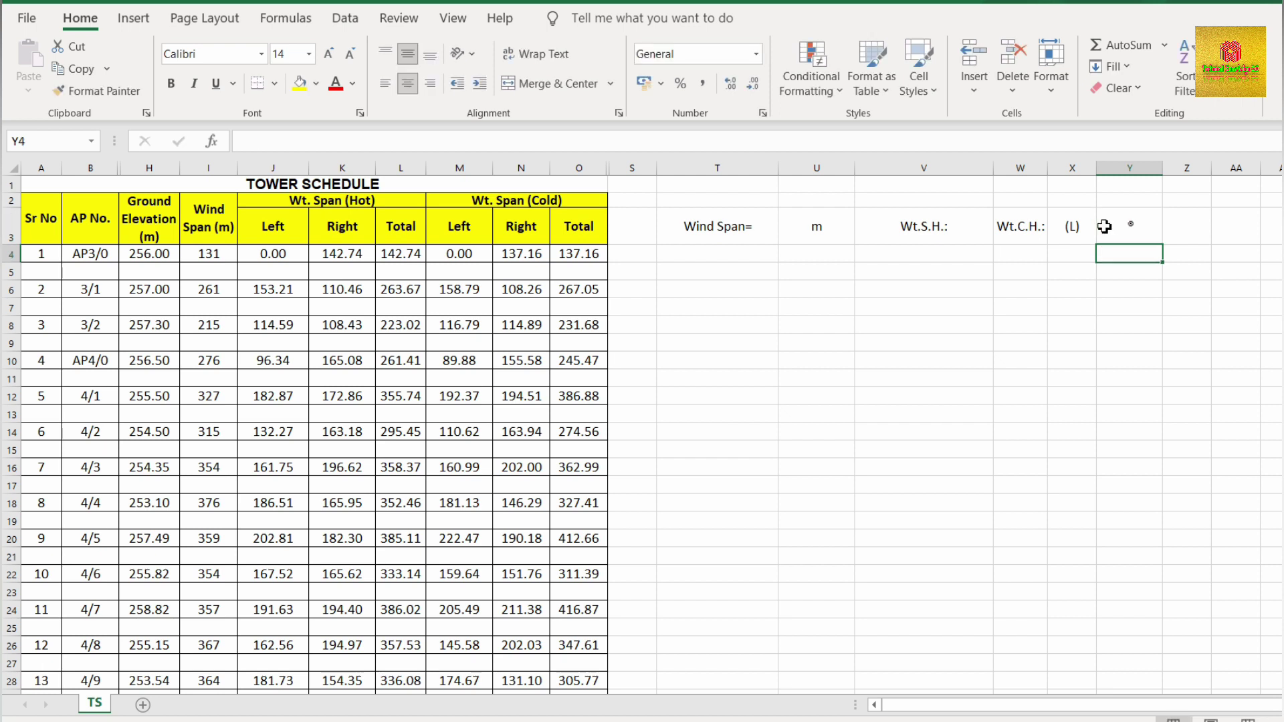
Replace the registered-trademark symbol in cell Y3 with the text "('R)"
{"action": "left_click", "coordinate": [1159, 236]}
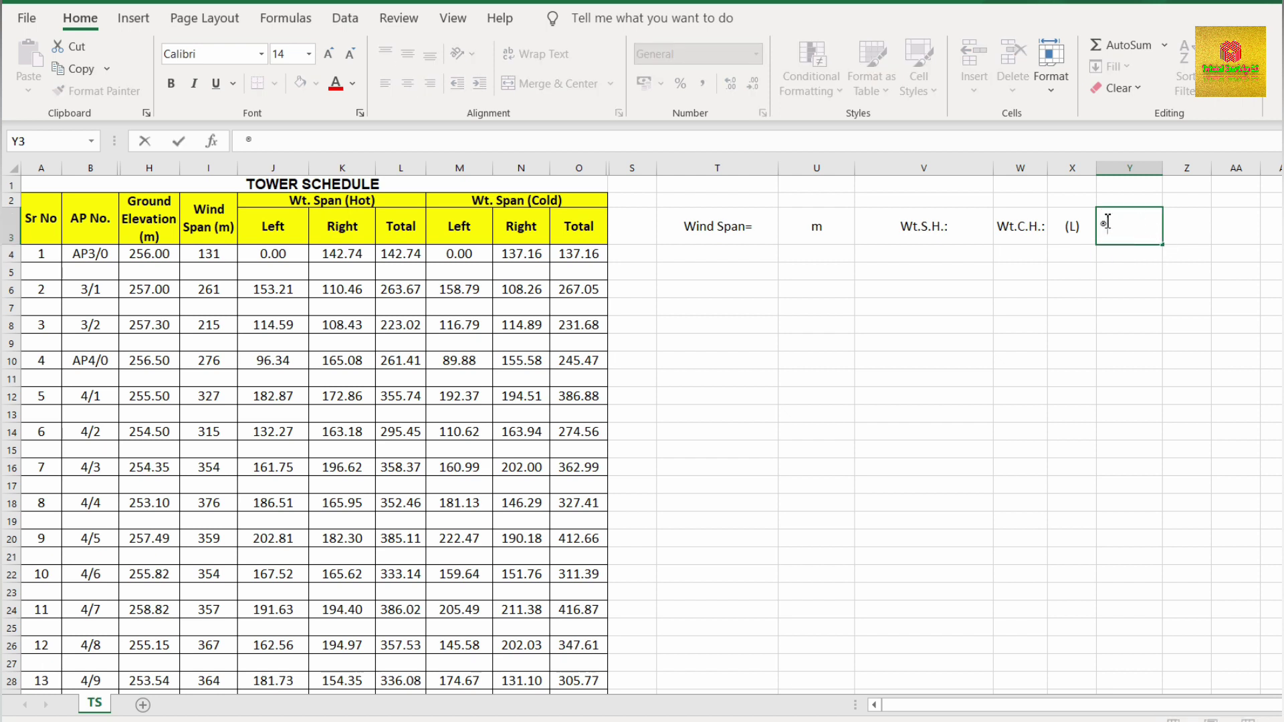
{"action": "left_click_drag", "start_coordinate": [1139, 223], "coordinate": [1104, 228]}
{"action": "type", "text": "("}
{"action": "type", "text": ";"}
{"action": "type", "text": "')"}
{"action": "key", "text": "Return"}
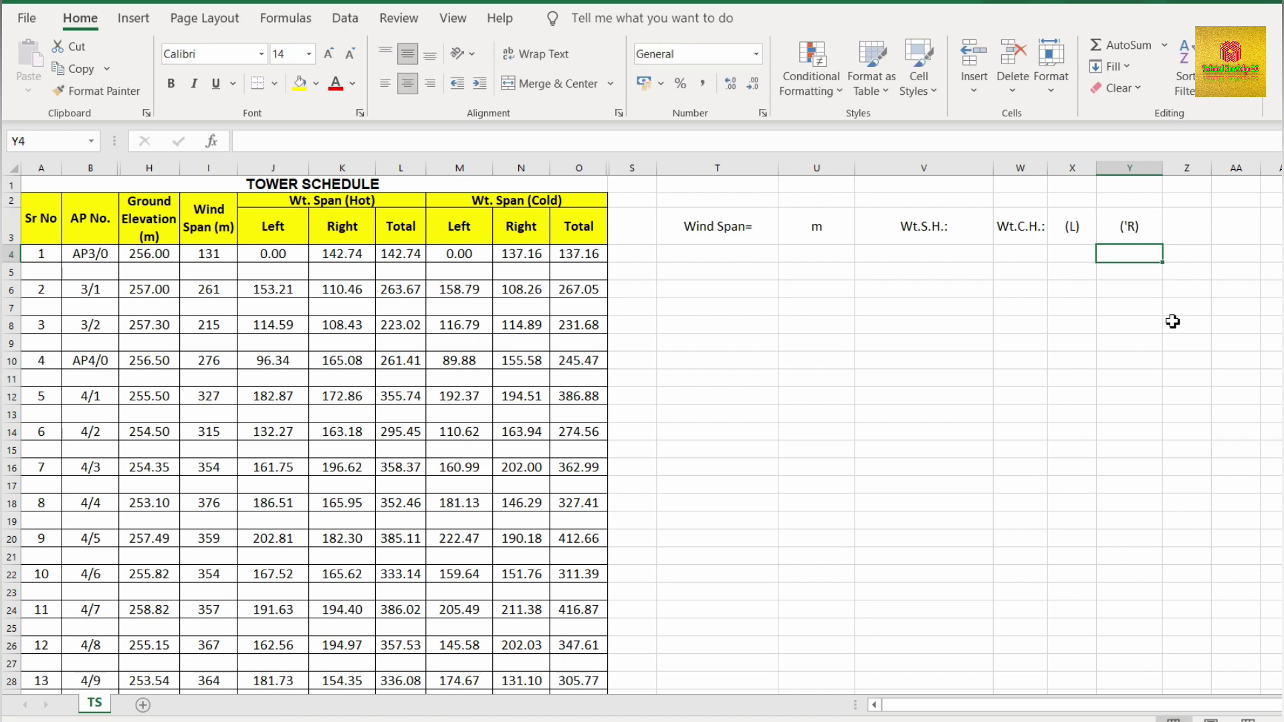
Remove the apostrophe from the label in cell Y3 so it reads "(R)"
{"action": "double_click", "coordinate": [1137, 230]}
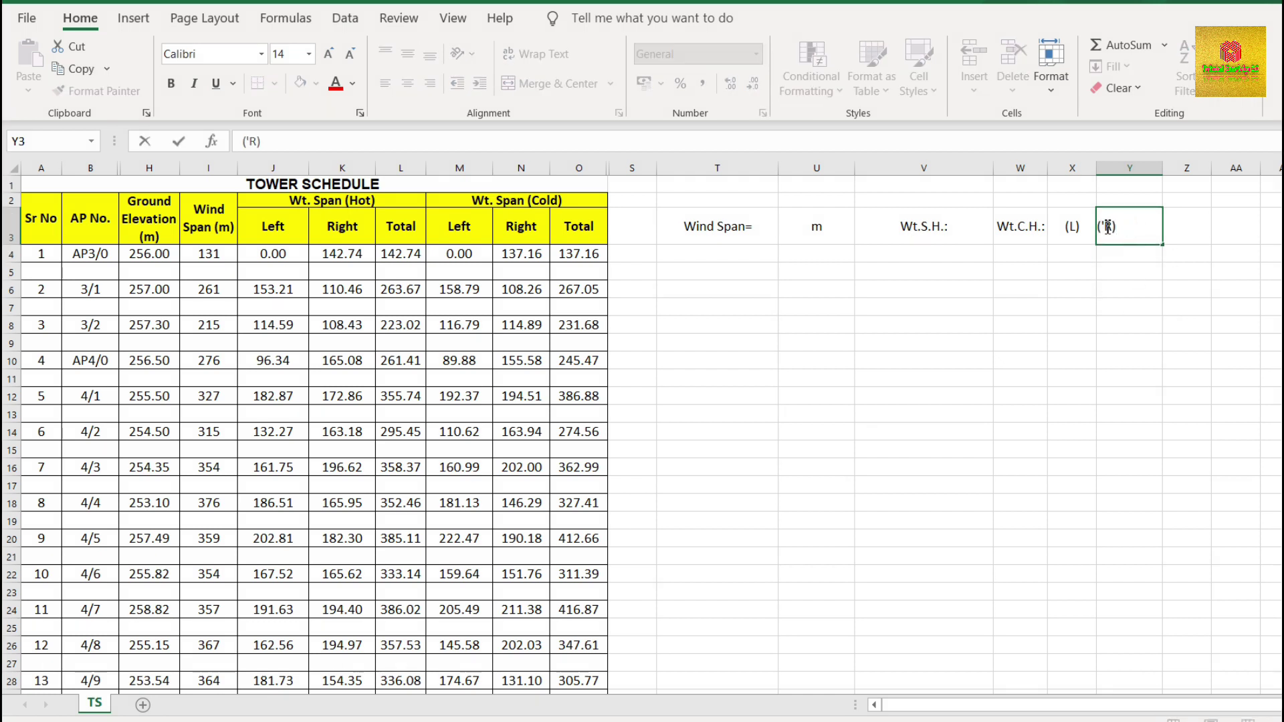
{"action": "left_click_drag", "start_coordinate": [1101, 228], "coordinate": [1105, 227]}
{"action": "key", "text": "Delete"}
{"action": "left_click", "coordinate": [1219, 290]}
{"action": "left_click", "coordinate": [1149, 225]}
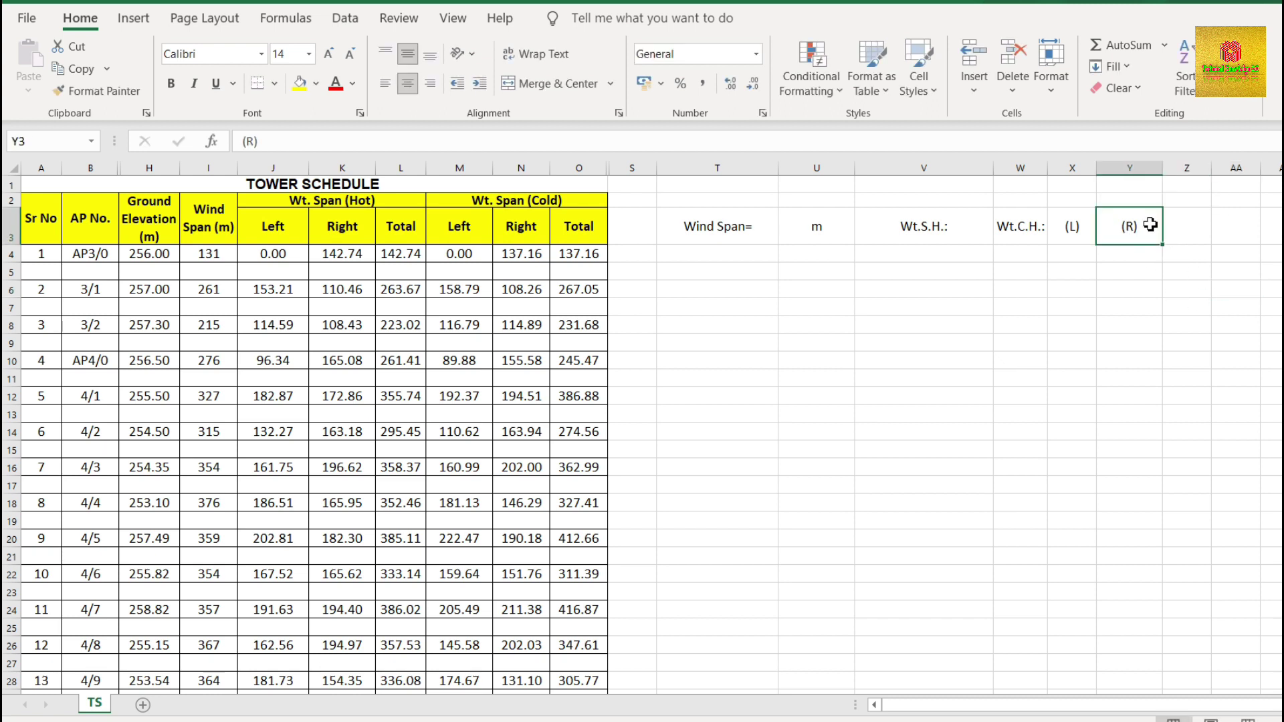
Enter a "+" sign as text in cell Z3
{"action": "left_click", "coordinate": [1193, 227]}
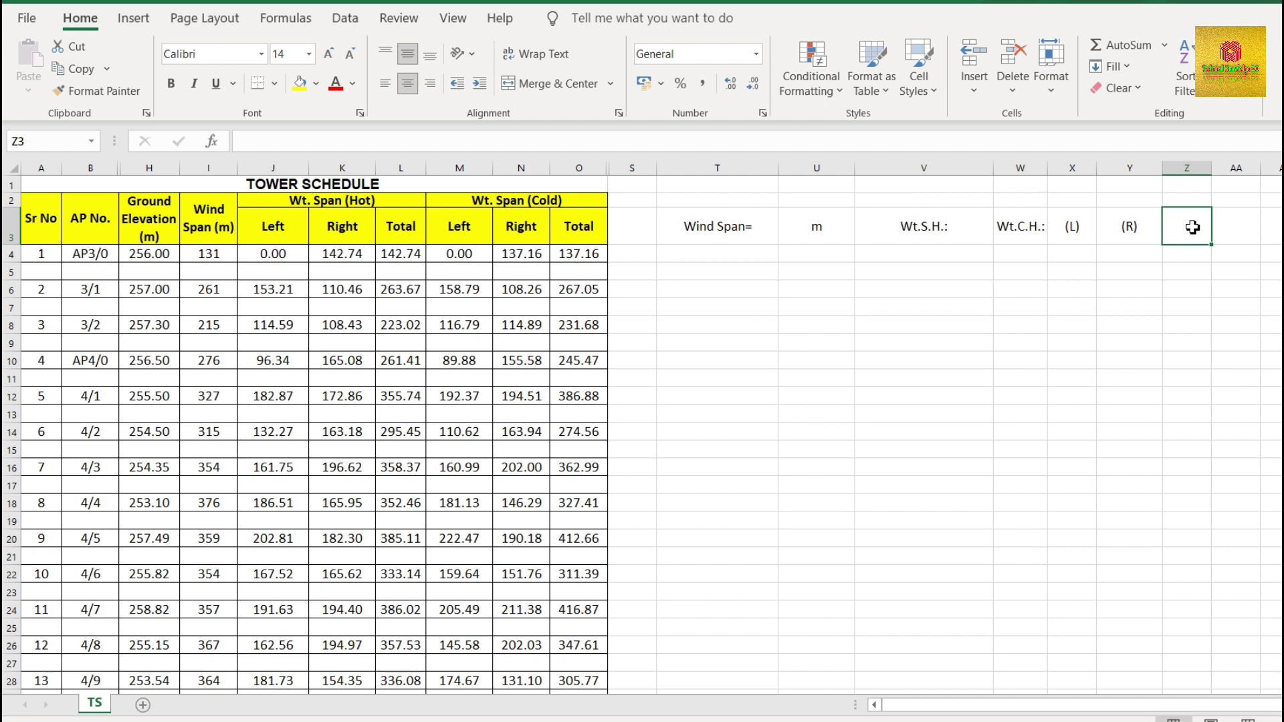
{"action": "double_click", "coordinate": [1192, 227]}
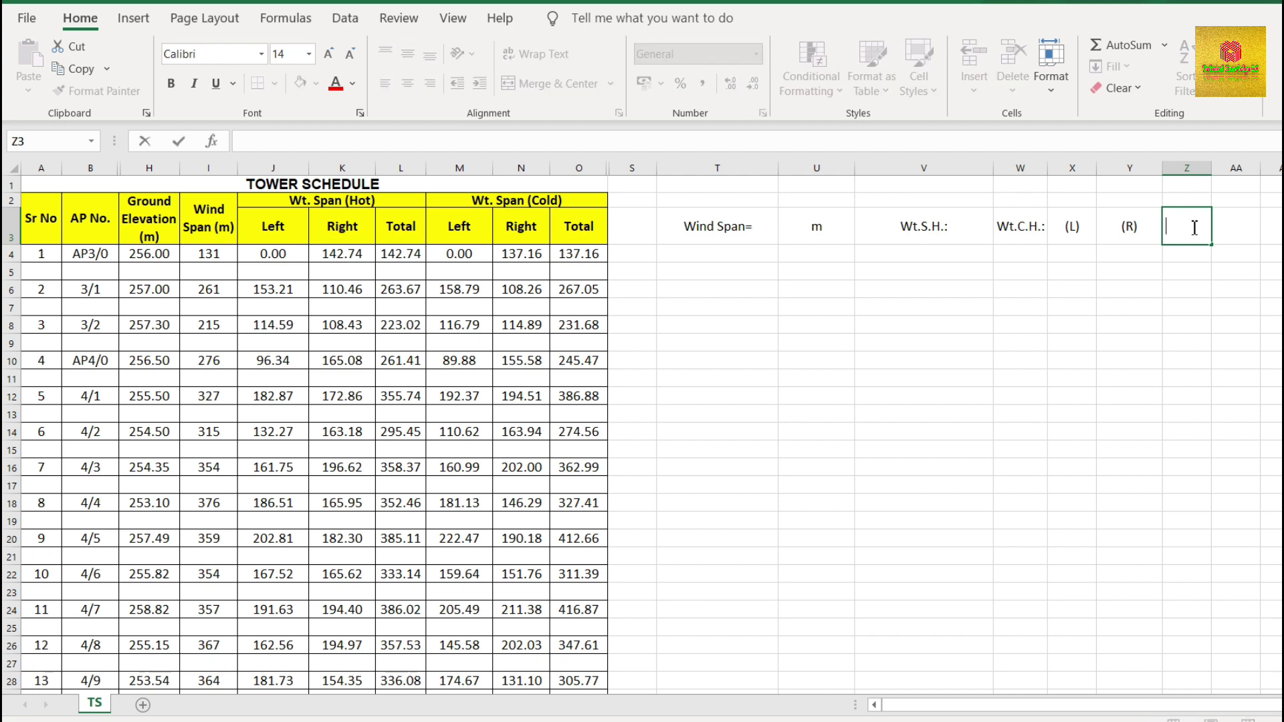
{"action": "type", "text": "+"}
{"action": "key", "text": "Return"}
{"action": "left_click", "coordinate": [1188, 227]}
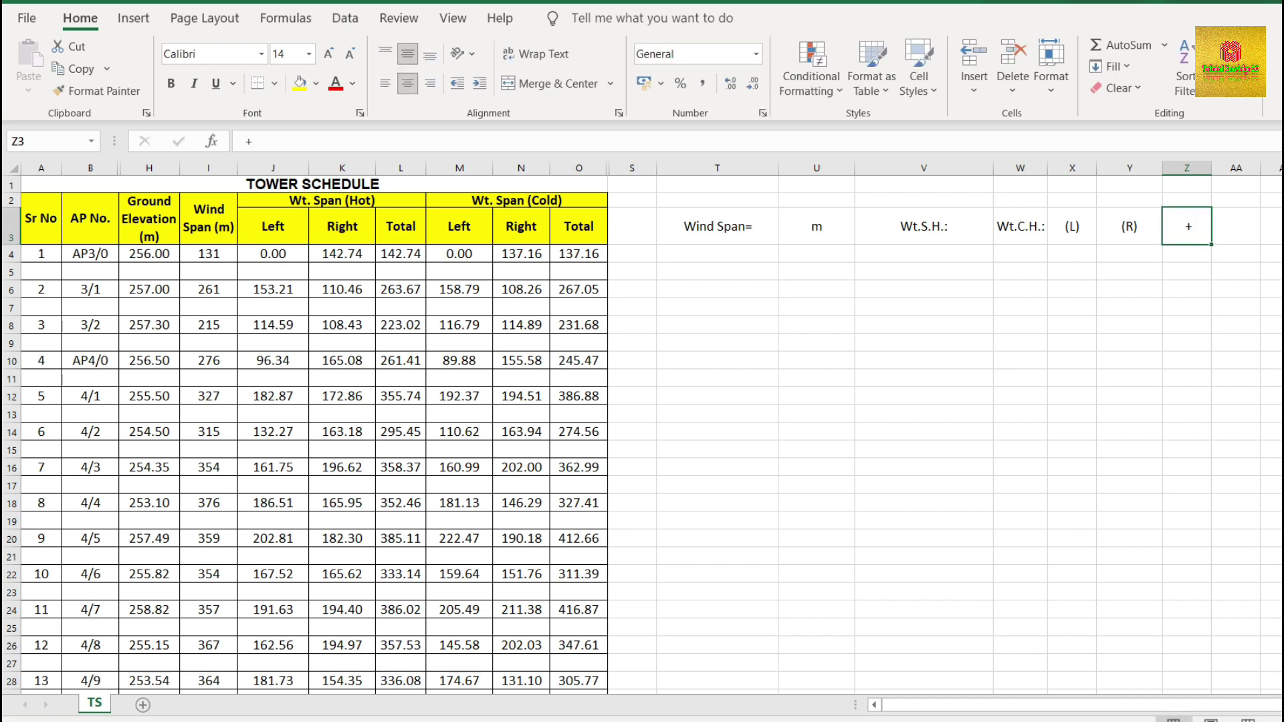
Enter an "=" sign as text in cell AA3
{"action": "left_click", "coordinate": [1236, 227]}
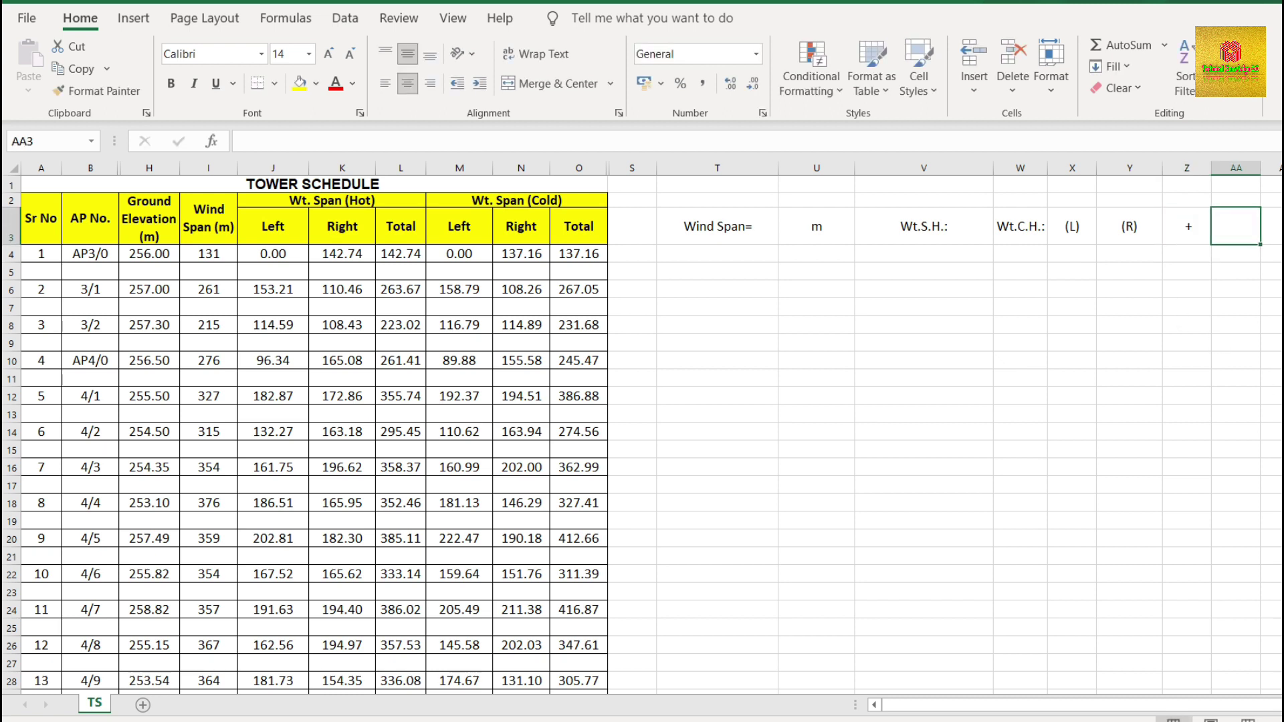
{"action": "double_click", "coordinate": [1245, 230]}
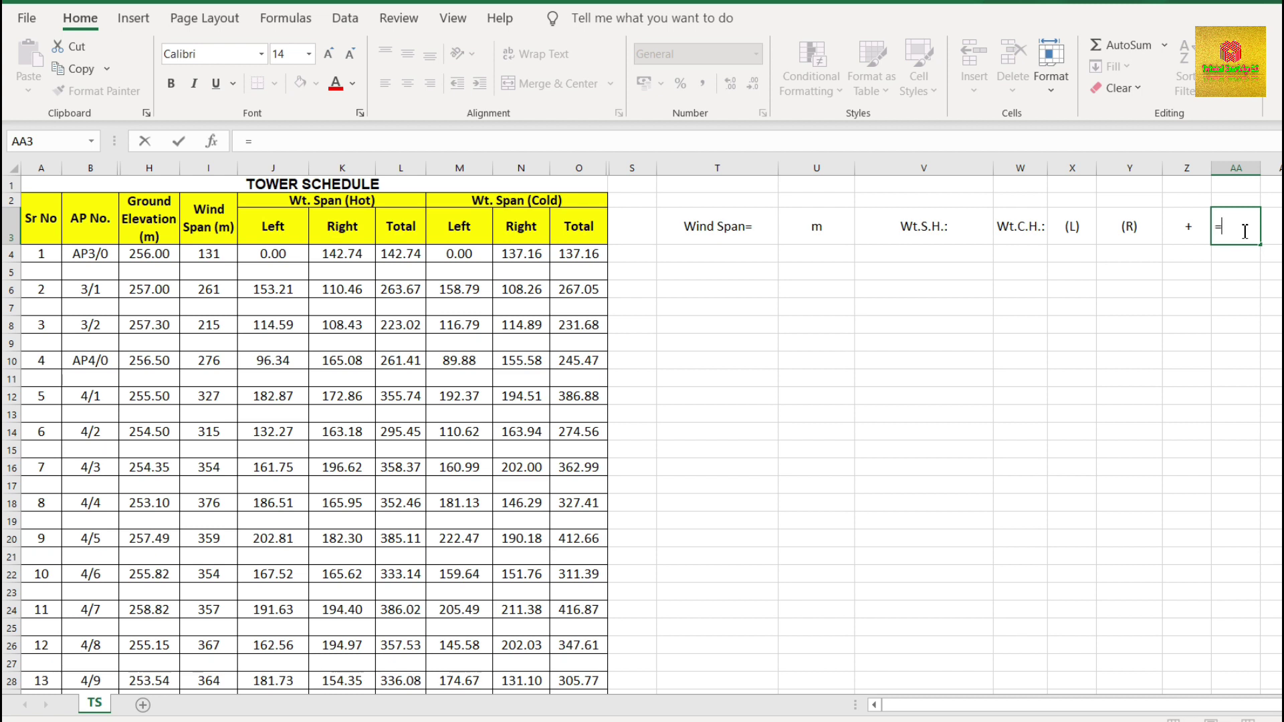
{"action": "key", "text": "BackSpace"}
{"action": "key", "text": "Return"}
{"action": "left_click", "coordinate": [1243, 231]}
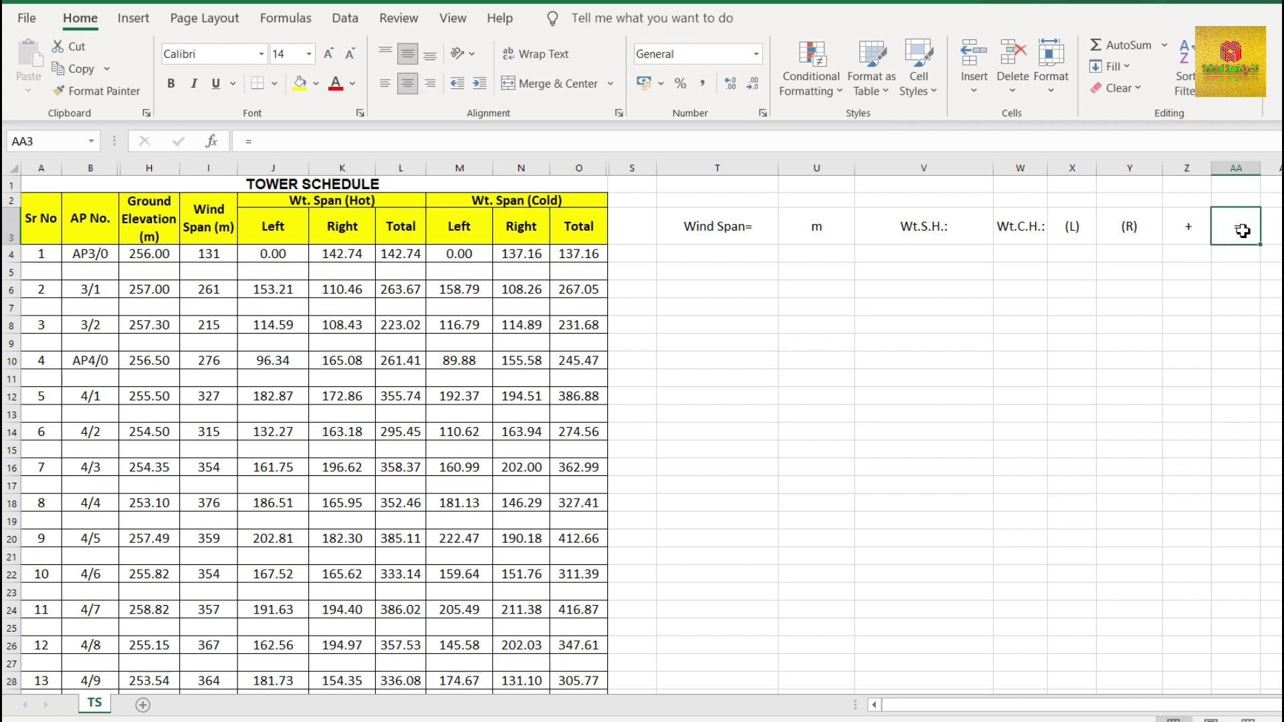
Enter the label "ELV:" in cell AB3
{"action": "left_click", "coordinate": [1272, 227]}
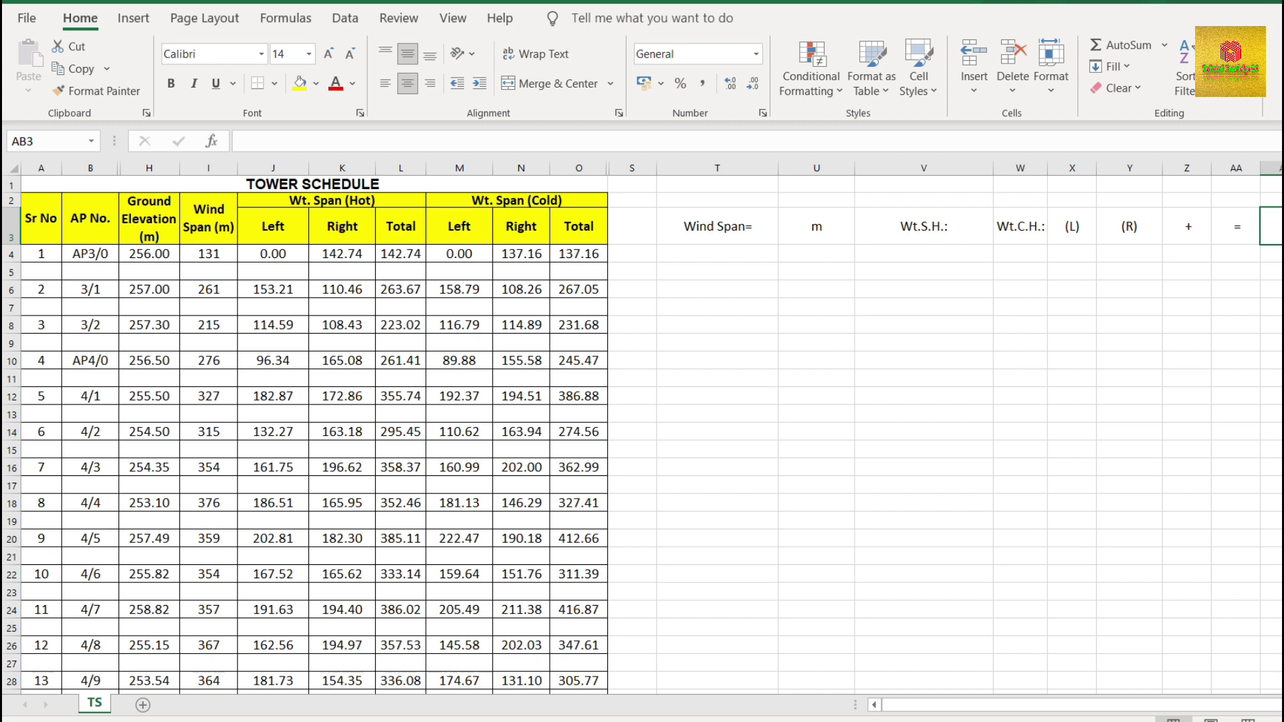
{"action": "type", "text": "ELV:"}
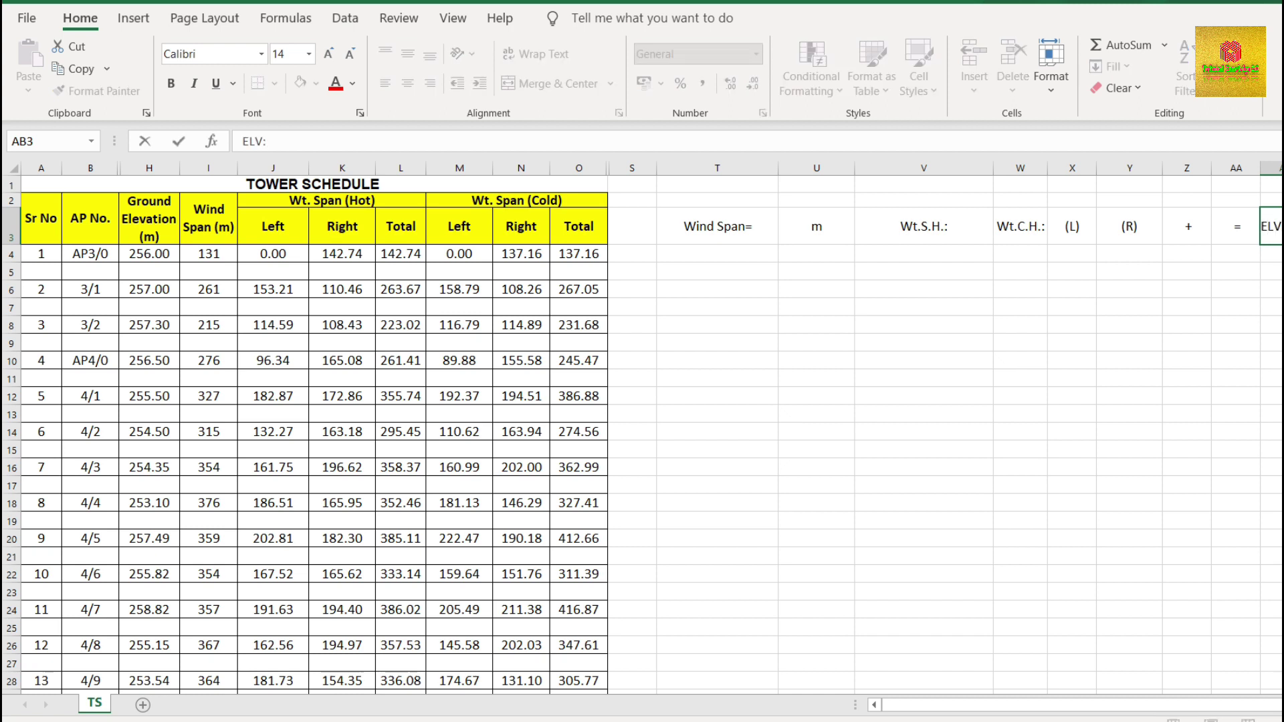
{"action": "left_click", "coordinate": [1226, 326]}
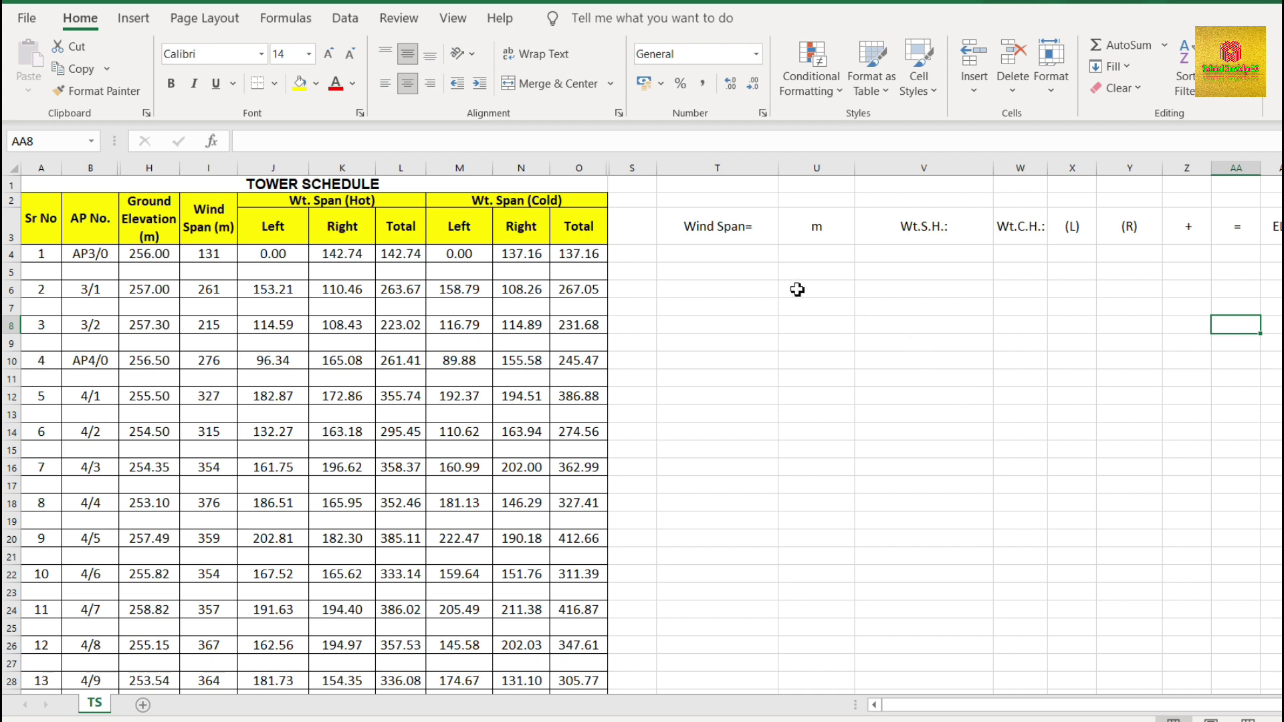
Enter the formula =T3&I4&U3 in cell T4 to join the wind span label, value and unit
{"action": "left_click", "coordinate": [710, 255]}
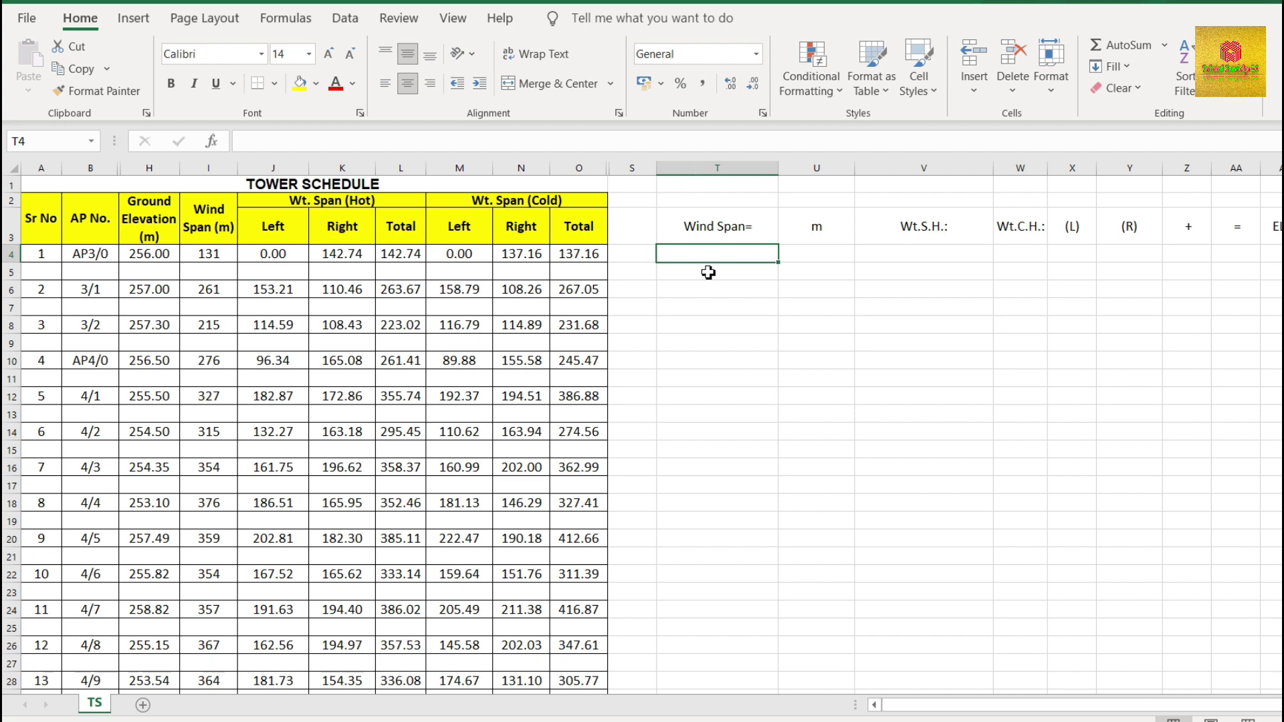
{"action": "type", "text": "="}
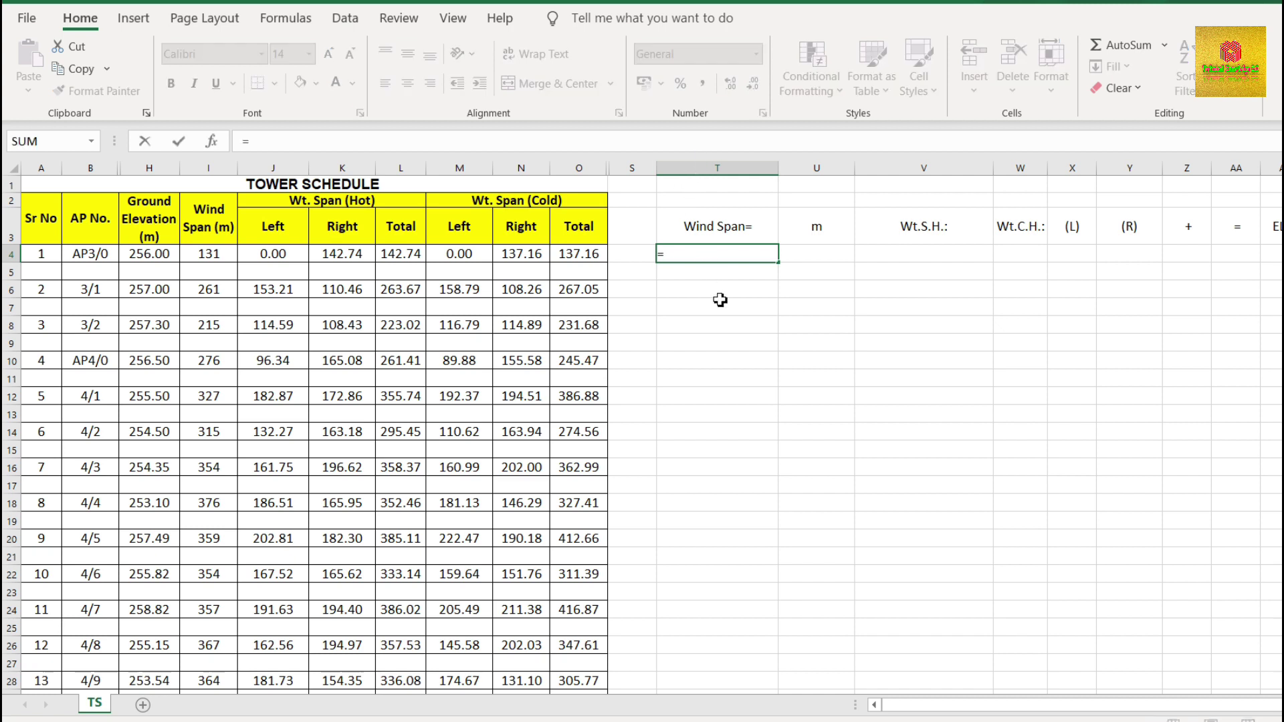
{"action": "left_click", "coordinate": [725, 230]}
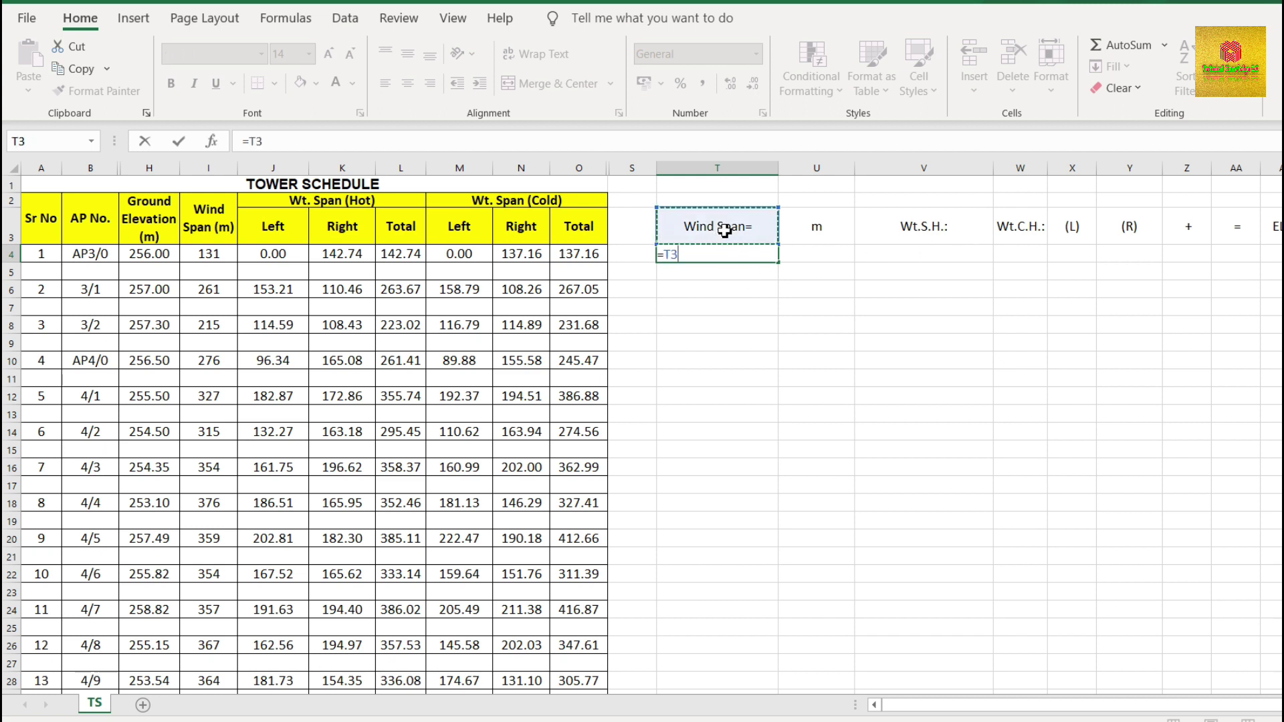
{"action": "type", "text": "&"}
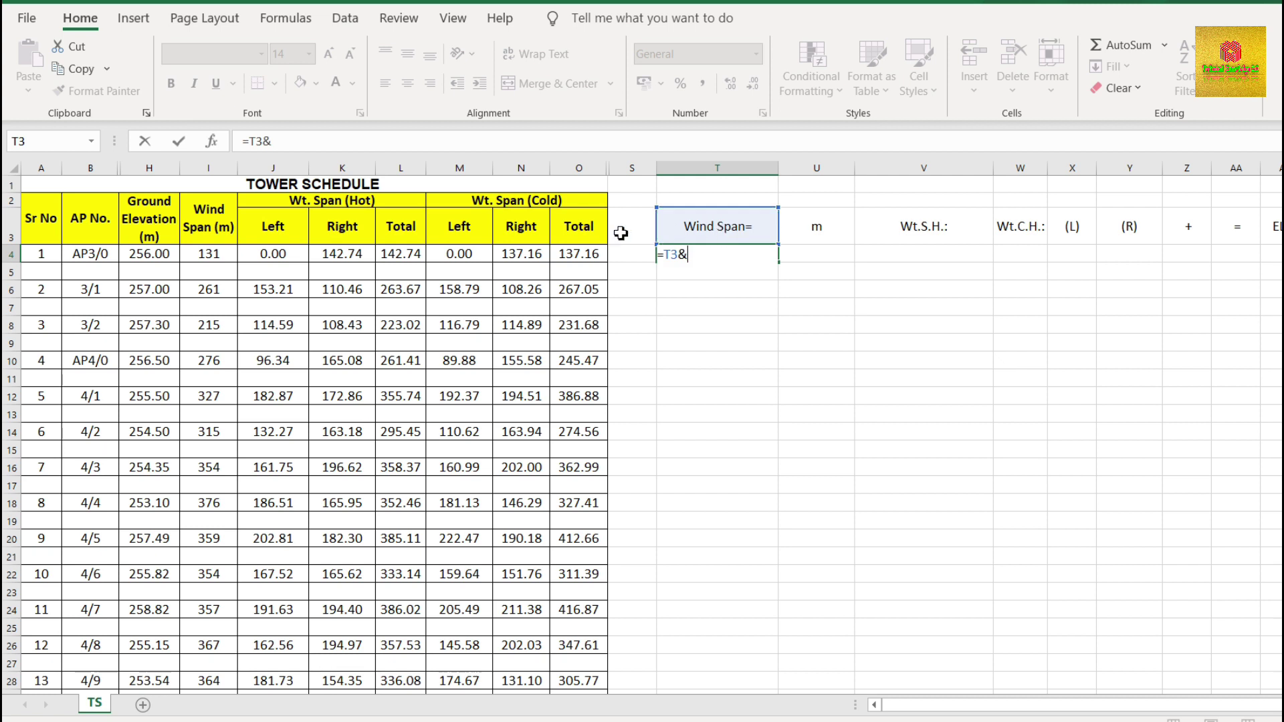
{"action": "left_click", "coordinate": [214, 254]}
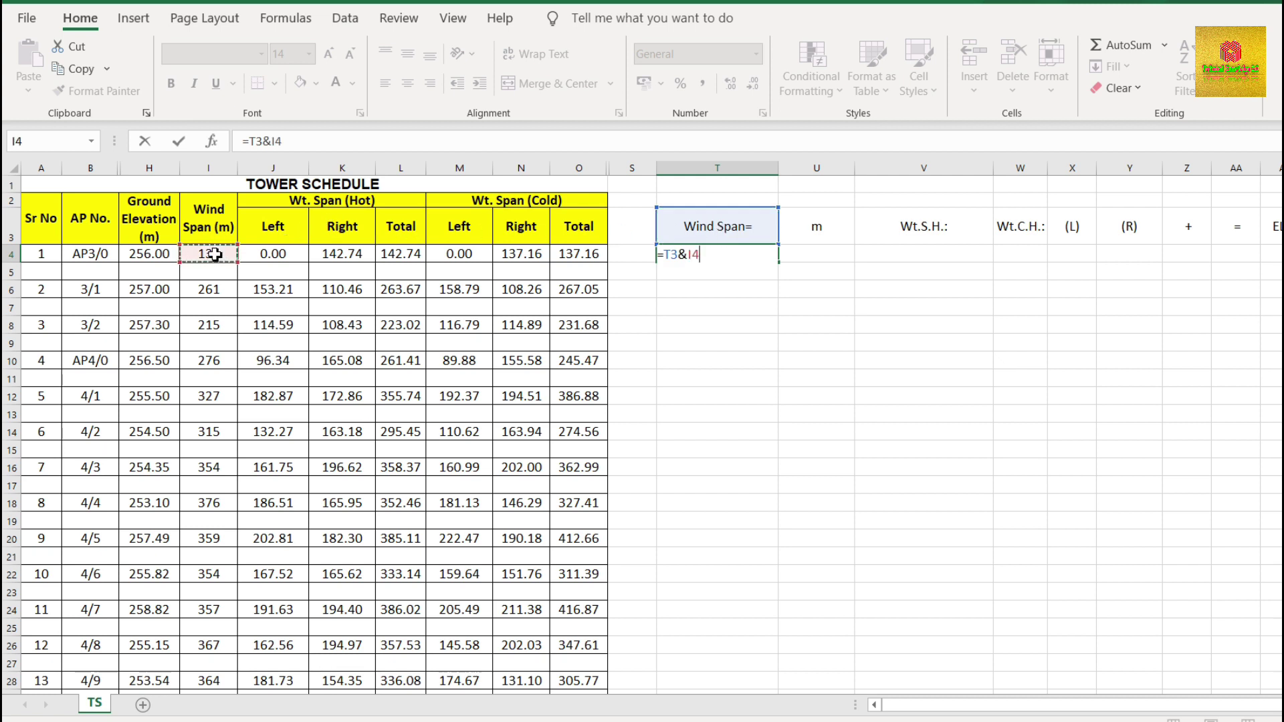
{"action": "type", "text": "&"}
{"action": "left_click", "coordinate": [817, 227]}
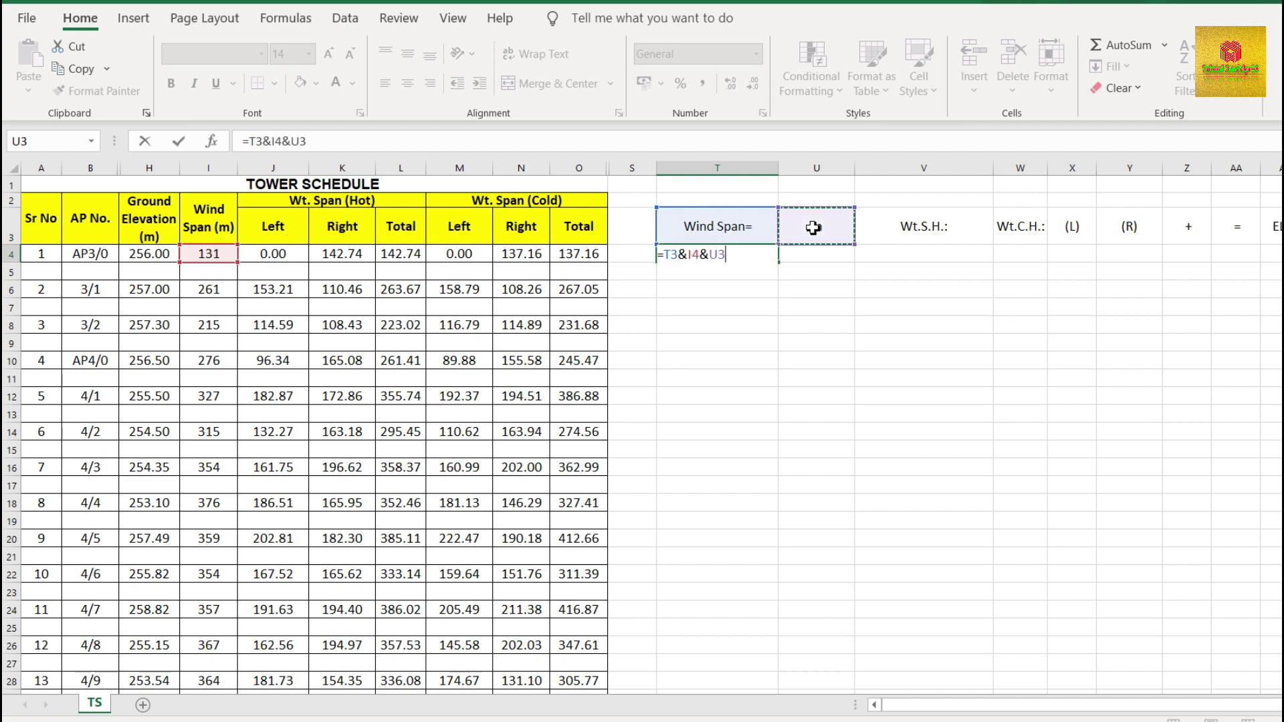
{"action": "key", "text": "Return"}
Make the label and unit references in the T4 formula absolute so it reads =$T$3&I4&$U$3
{"action": "left_click", "coordinate": [759, 255]}
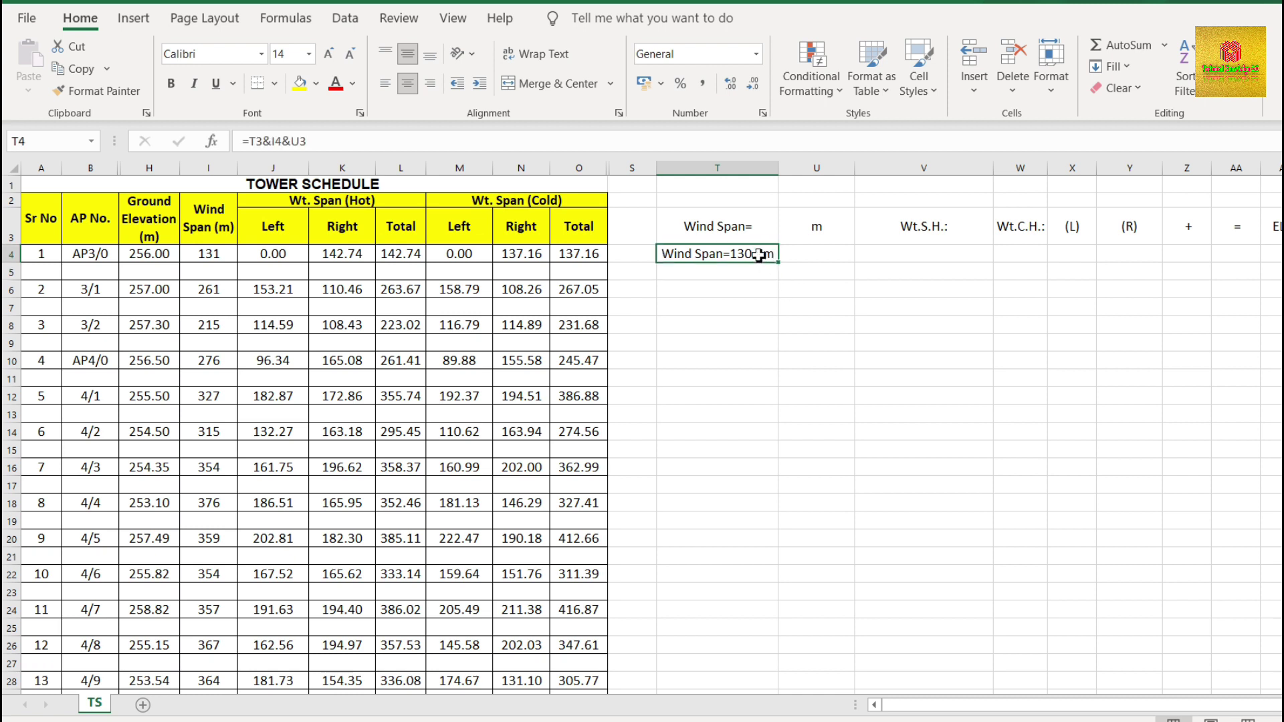
{"action": "double_click", "coordinate": [736, 253]}
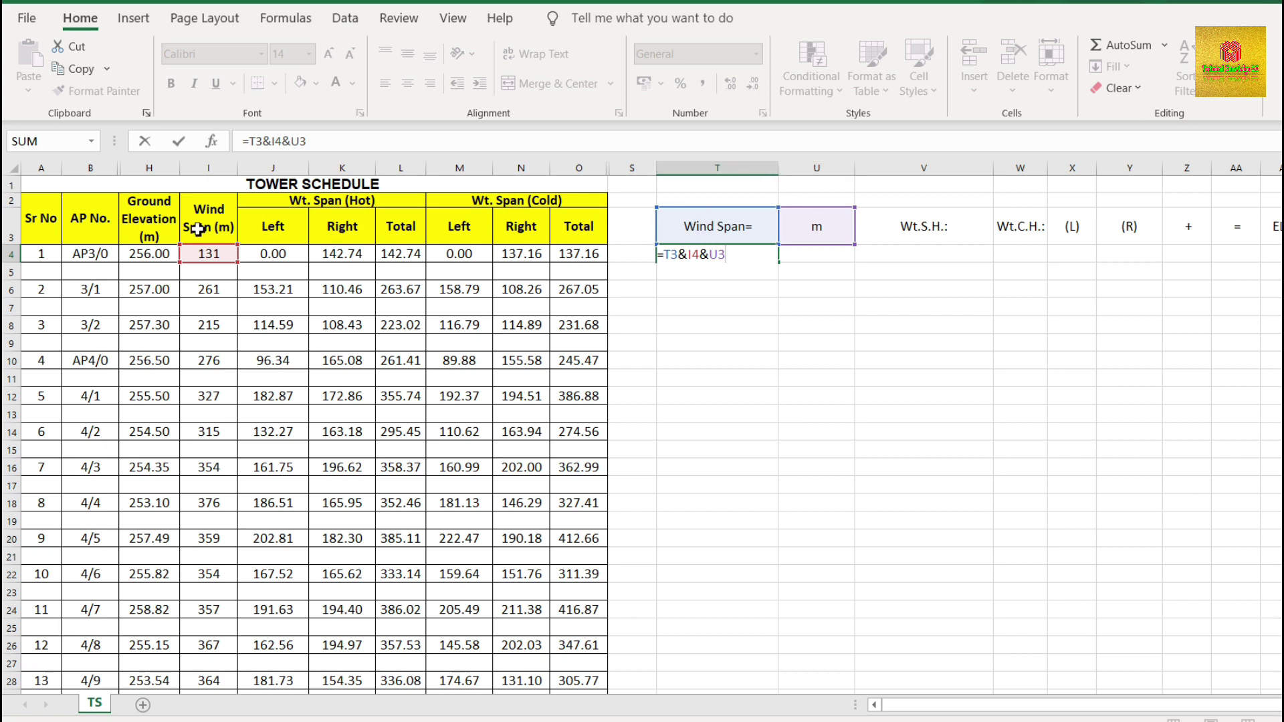
{"action": "left_click", "coordinate": [668, 253]}
{"action": "type", "text": "$T"}
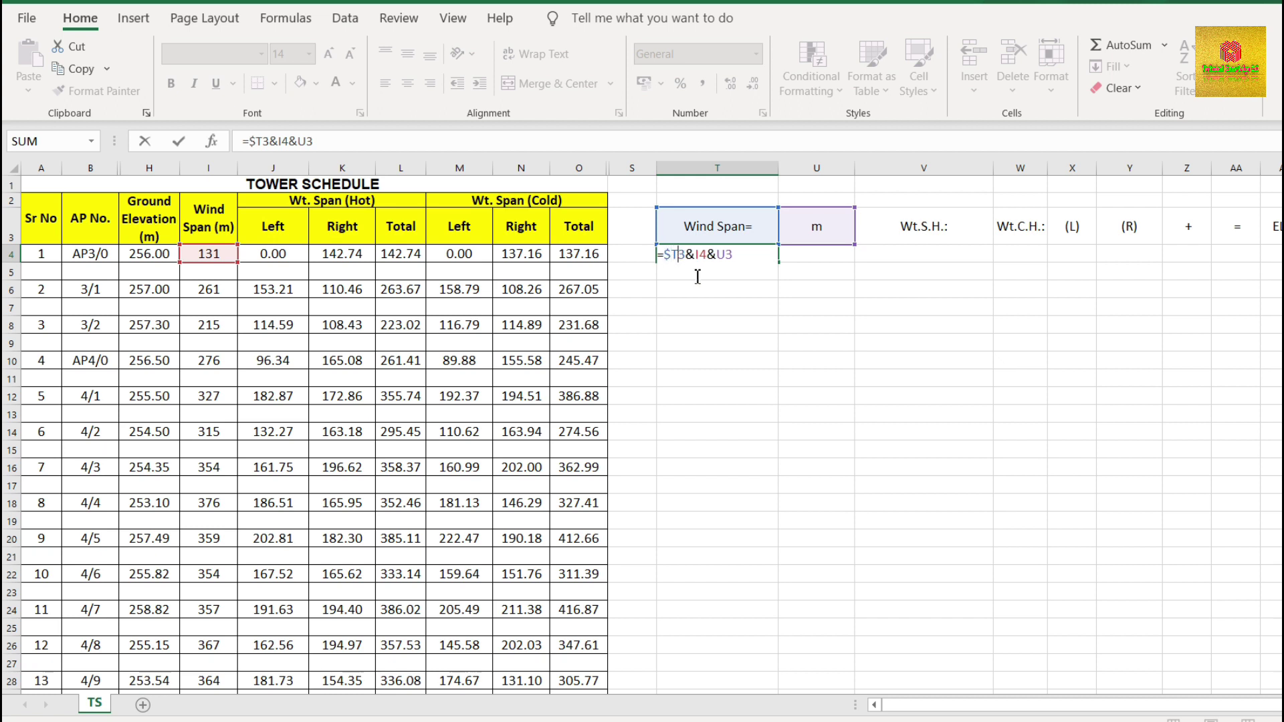
{"action": "type", "text": "$"}
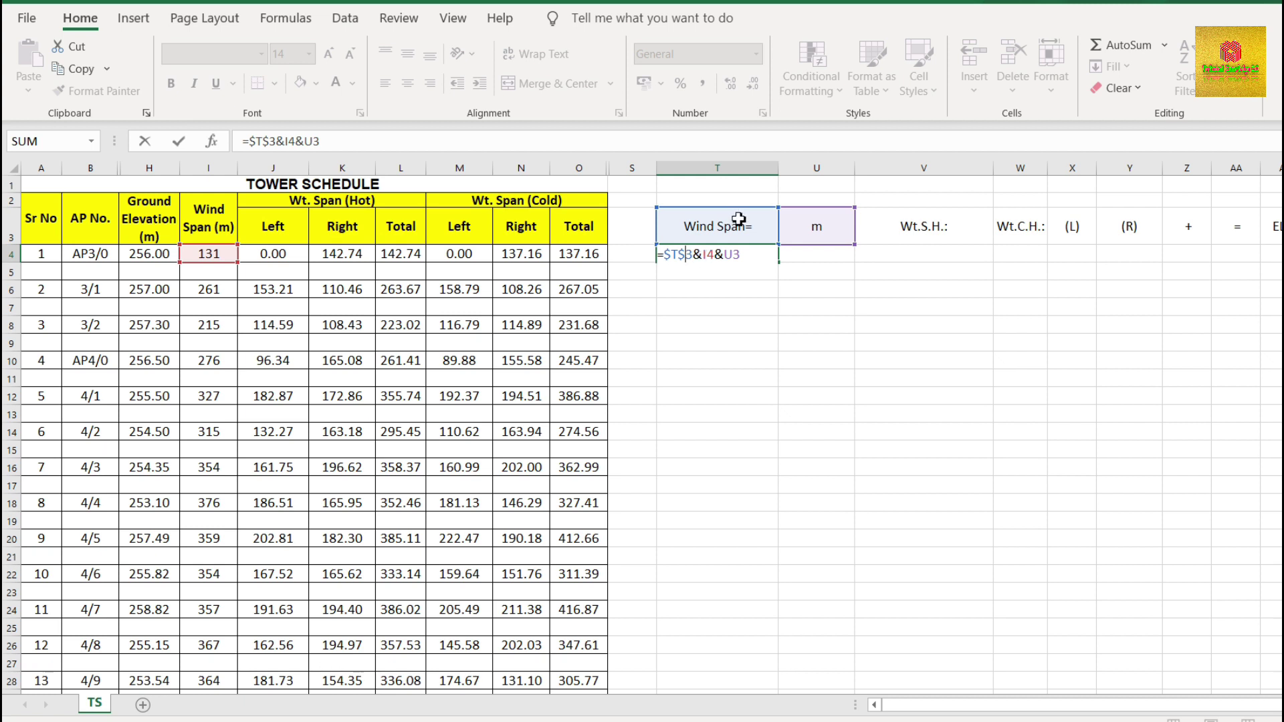
{"action": "left_click", "coordinate": [731, 254]}
{"action": "type", "text": "$U$"}
{"action": "key", "text": "Return"}
Copy the wind span formula from cell T4 into cell T6 and check its references
{"action": "left_click", "coordinate": [746, 260]}
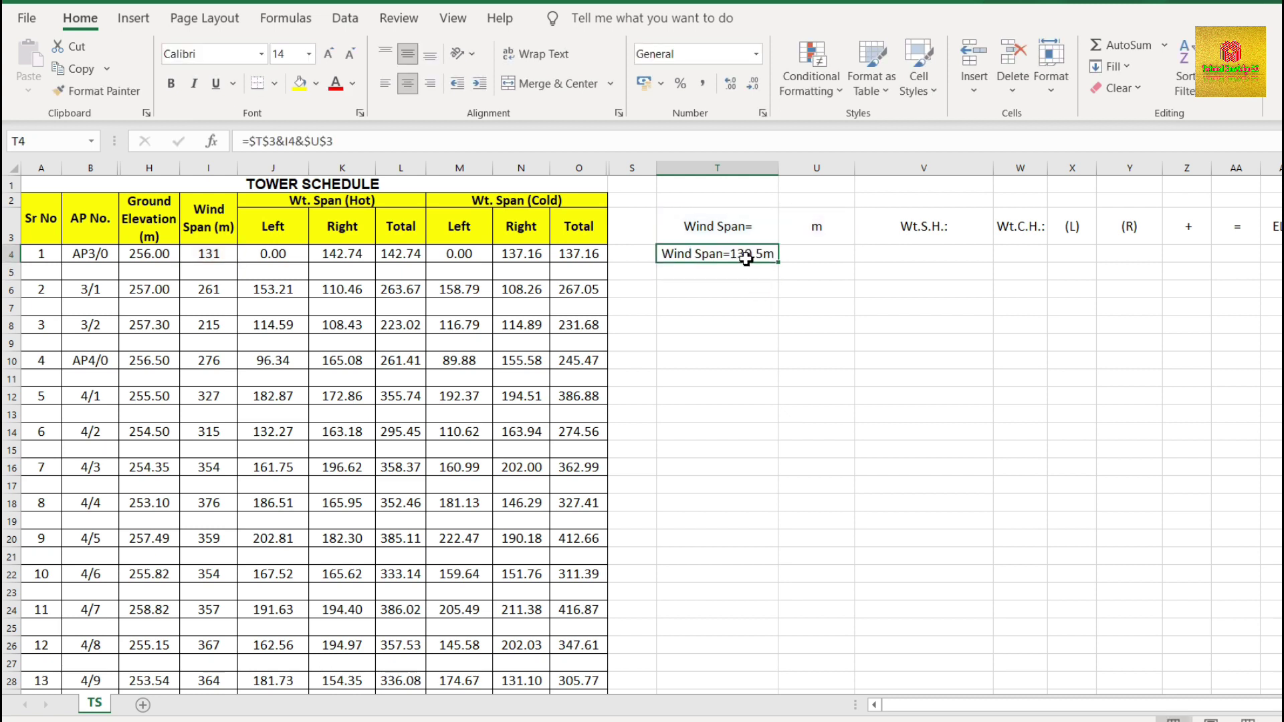
{"action": "key", "text": "ctrl+c"}
{"action": "left_click", "coordinate": [734, 286]}
{"action": "key", "text": "ctrl+v"}
{"action": "key", "text": "Escape"}
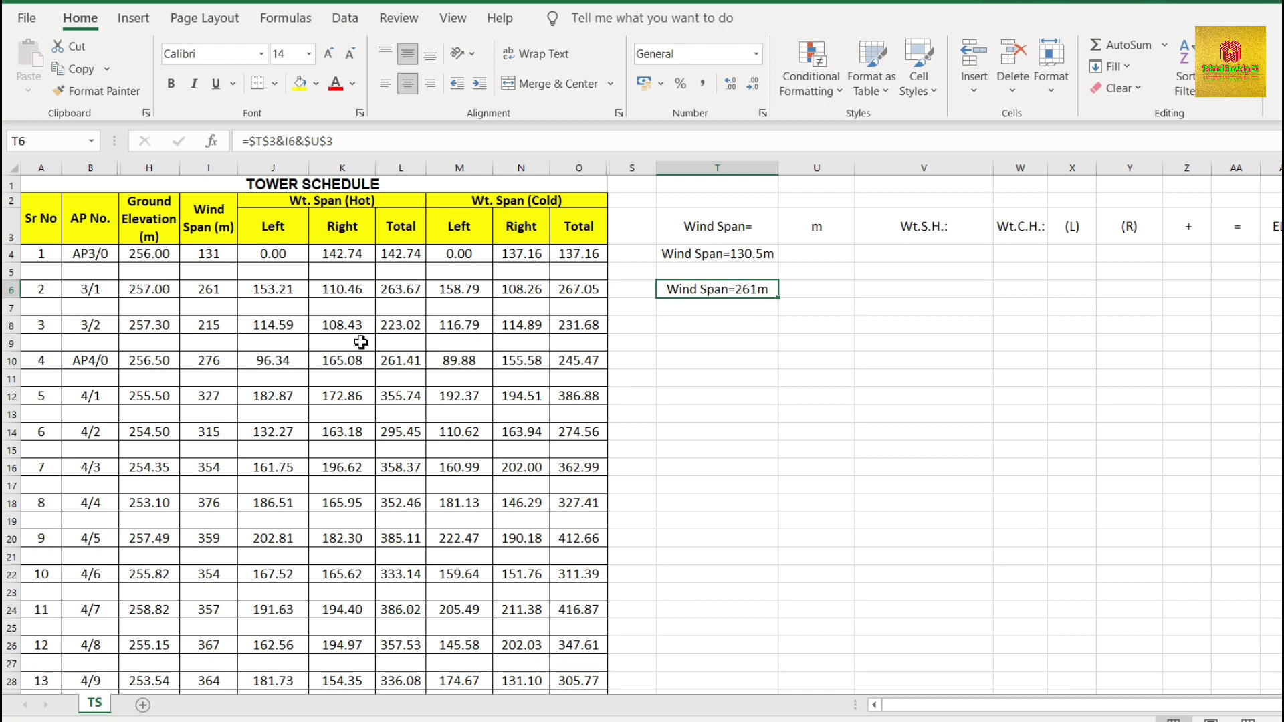
{"action": "double_click", "coordinate": [693, 290]}
{"action": "key", "text": "Escape"}
Fill the T5:T6 pattern of a blank cell and the wind span formula down to row 42
{"action": "left_click_drag", "start_coordinate": [718, 275], "coordinate": [763, 606]}
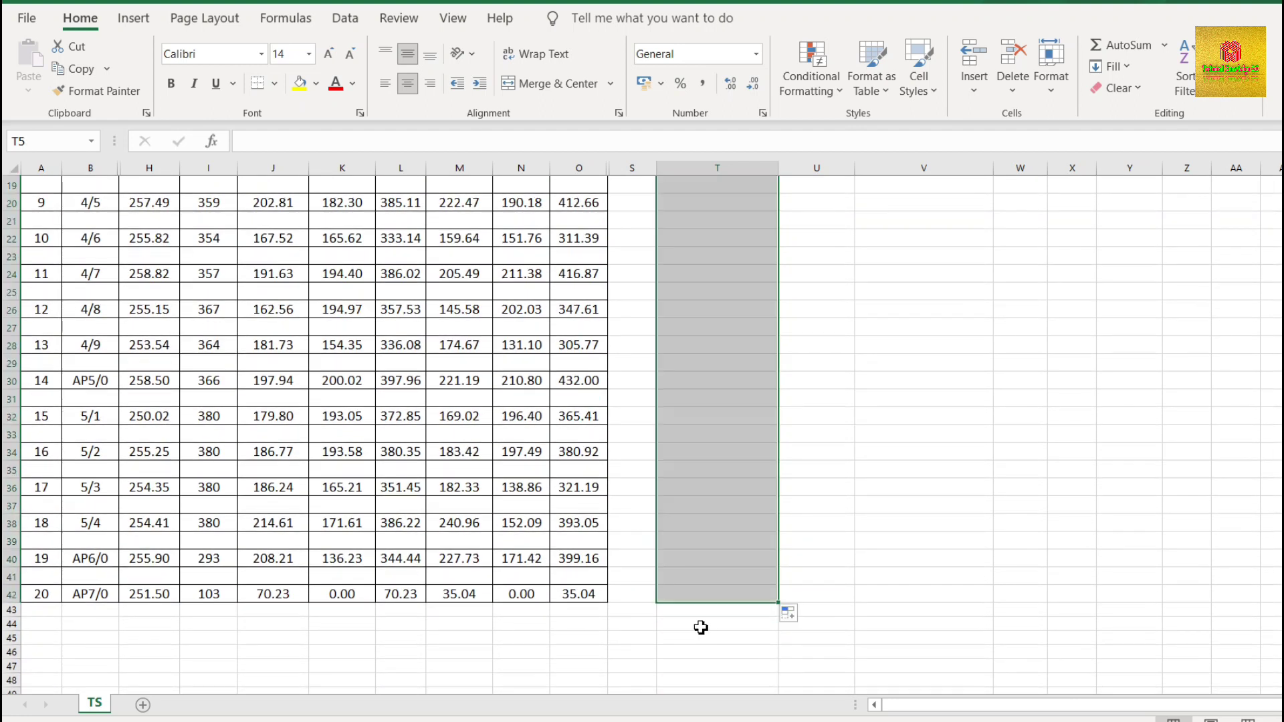
{"action": "scroll", "coordinate": [889, 536], "scroll_direction": "up", "scroll_amount": 6}
{"action": "scroll", "coordinate": [868, 468], "scroll_direction": "down", "scroll_amount": 8}
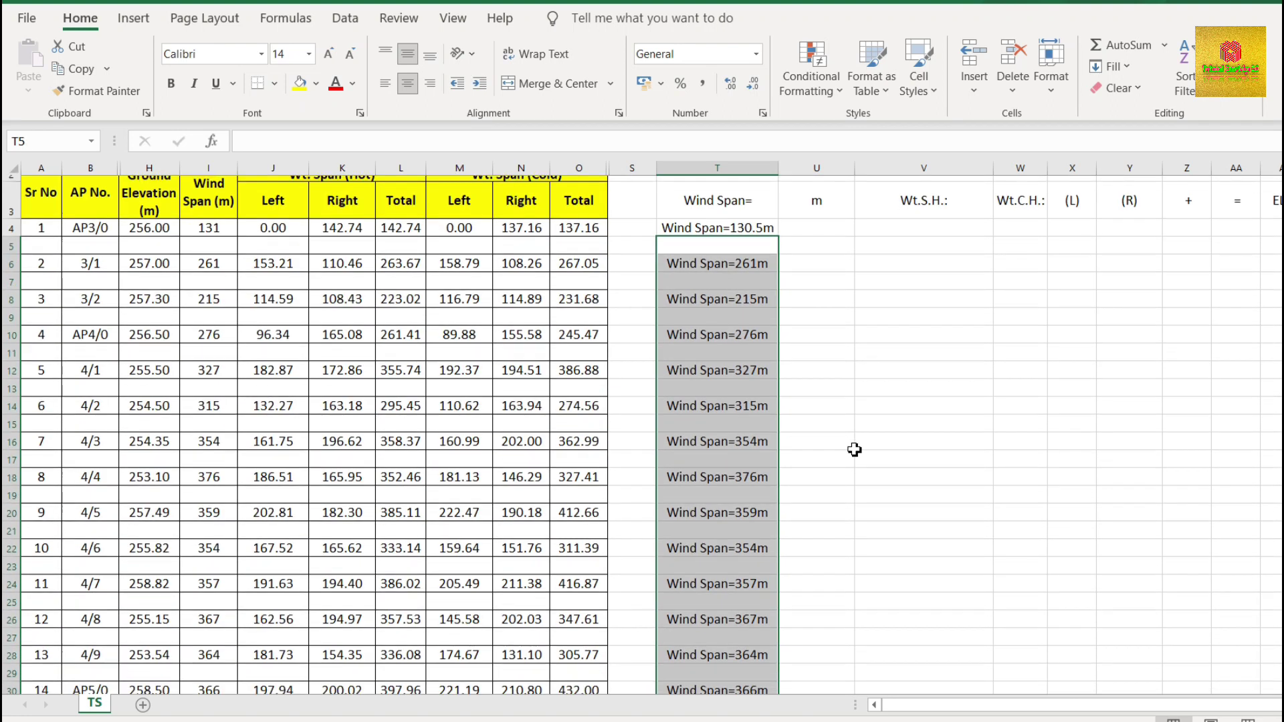
{"action": "scroll", "coordinate": [906, 458], "scroll_direction": "up", "scroll_amount": 8}
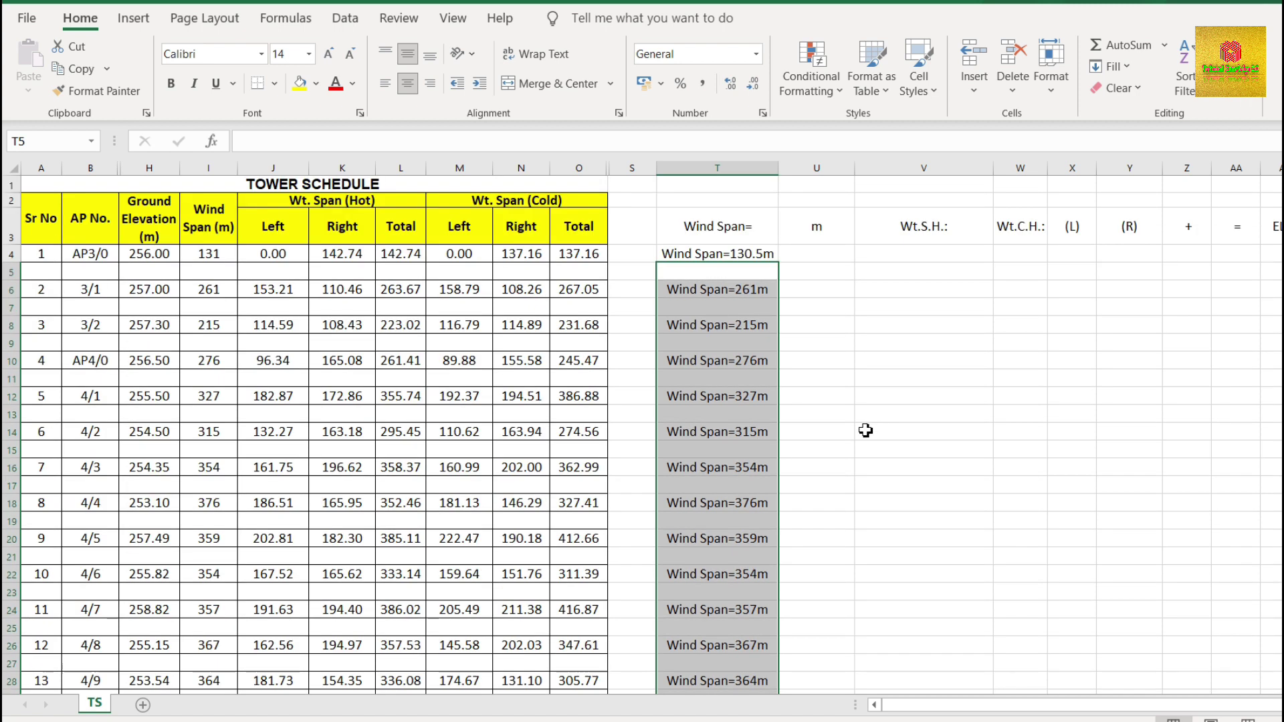
Start a formula in cell U4 joining the Wt.S.H. label, left hot span, (L) and plus sign: =V3&J4&X3&Z3
{"action": "left_click", "coordinate": [834, 256]}
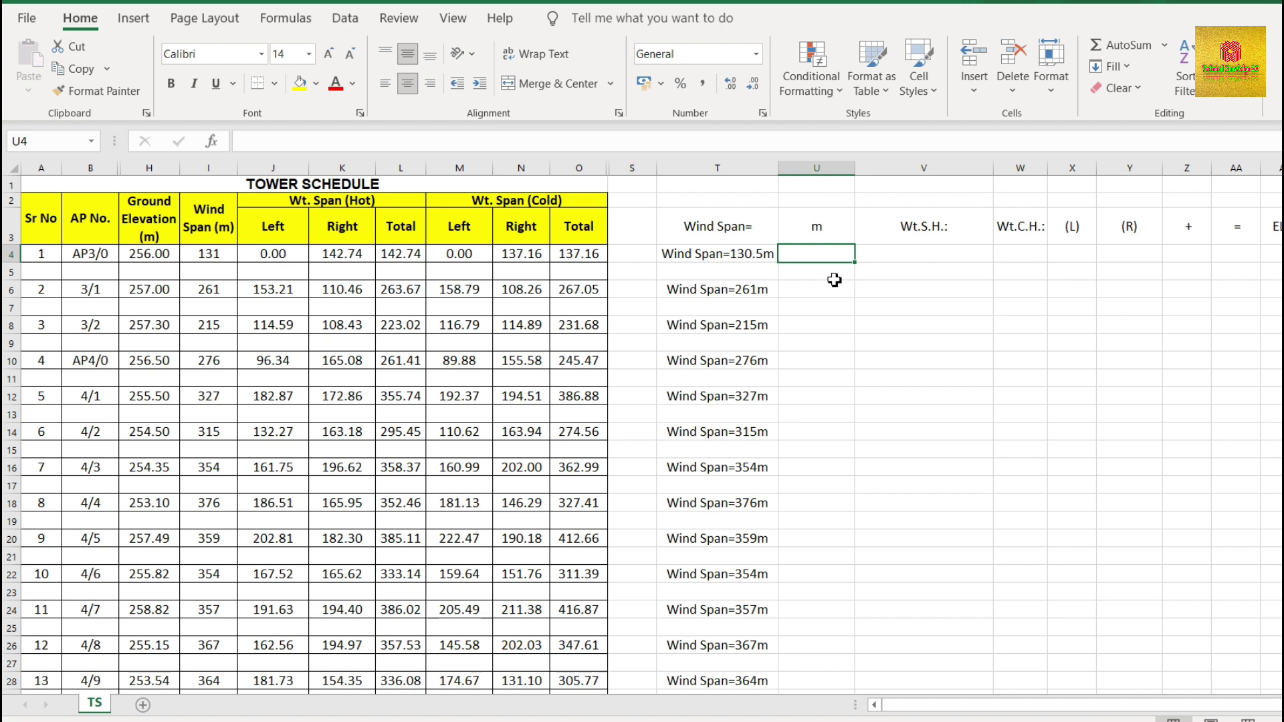
{"action": "type", "text": "="}
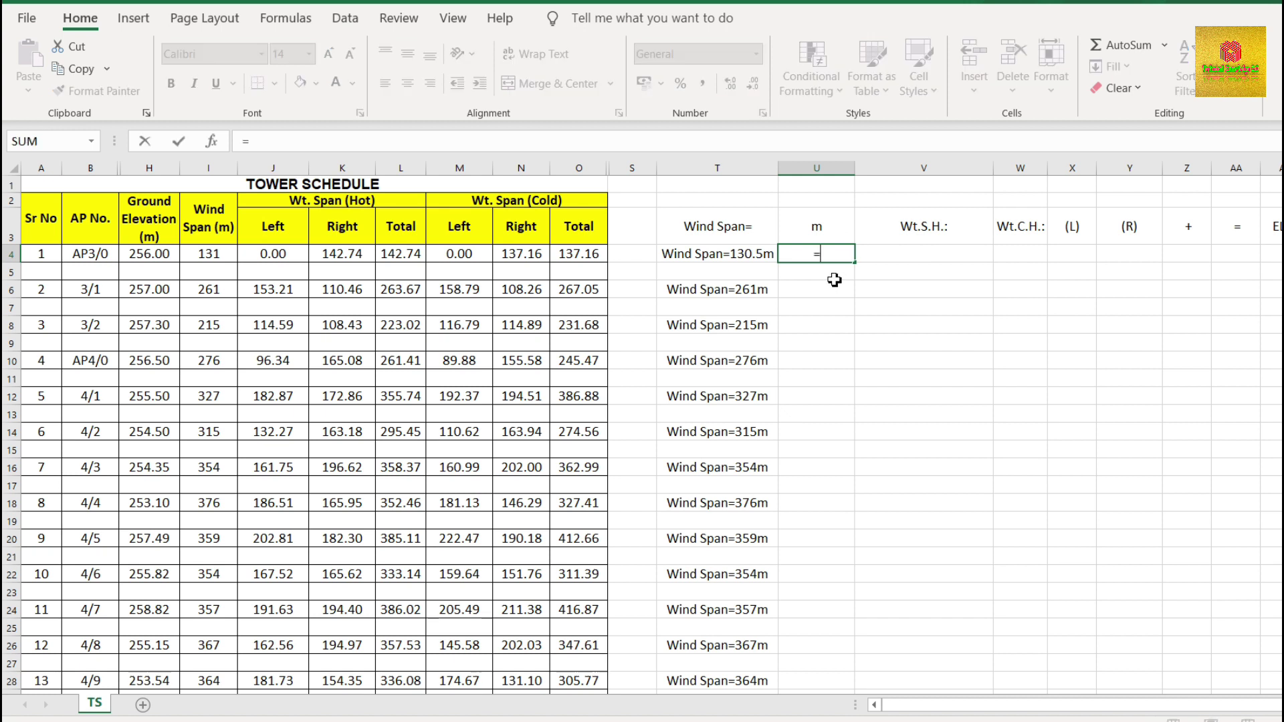
{"action": "left_click", "coordinate": [929, 232]}
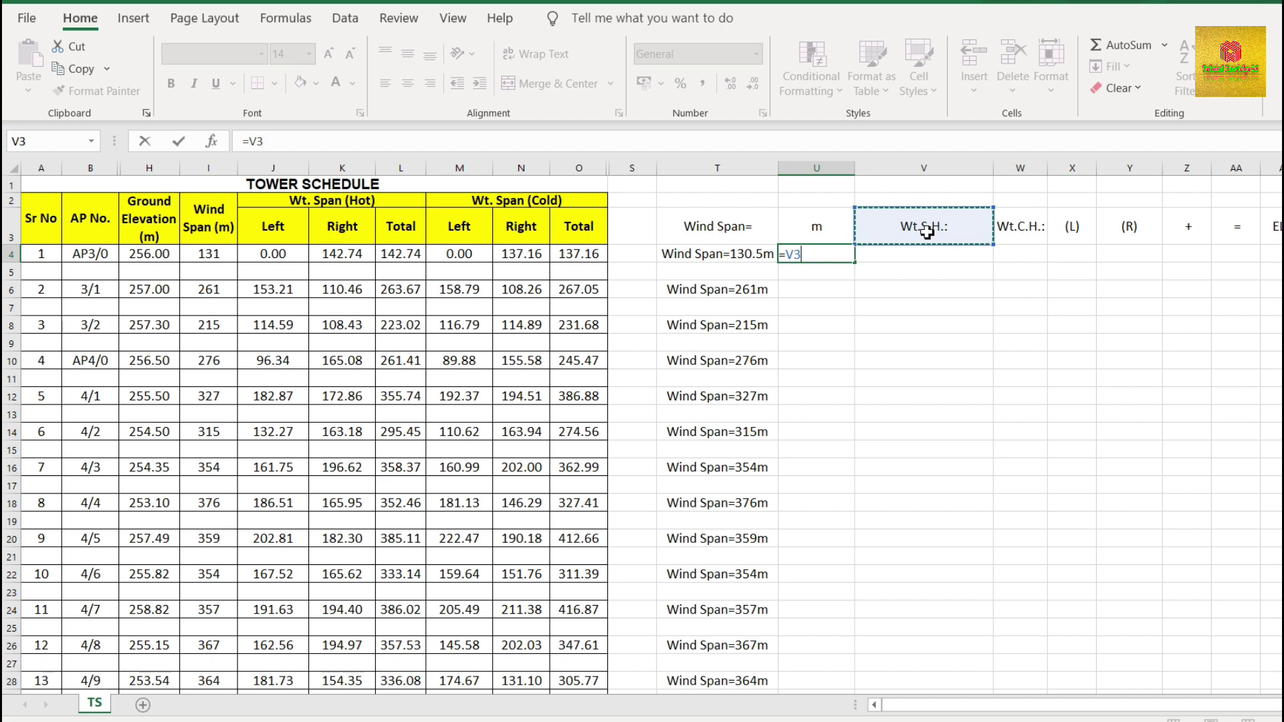
{"action": "type", "text": "&"}
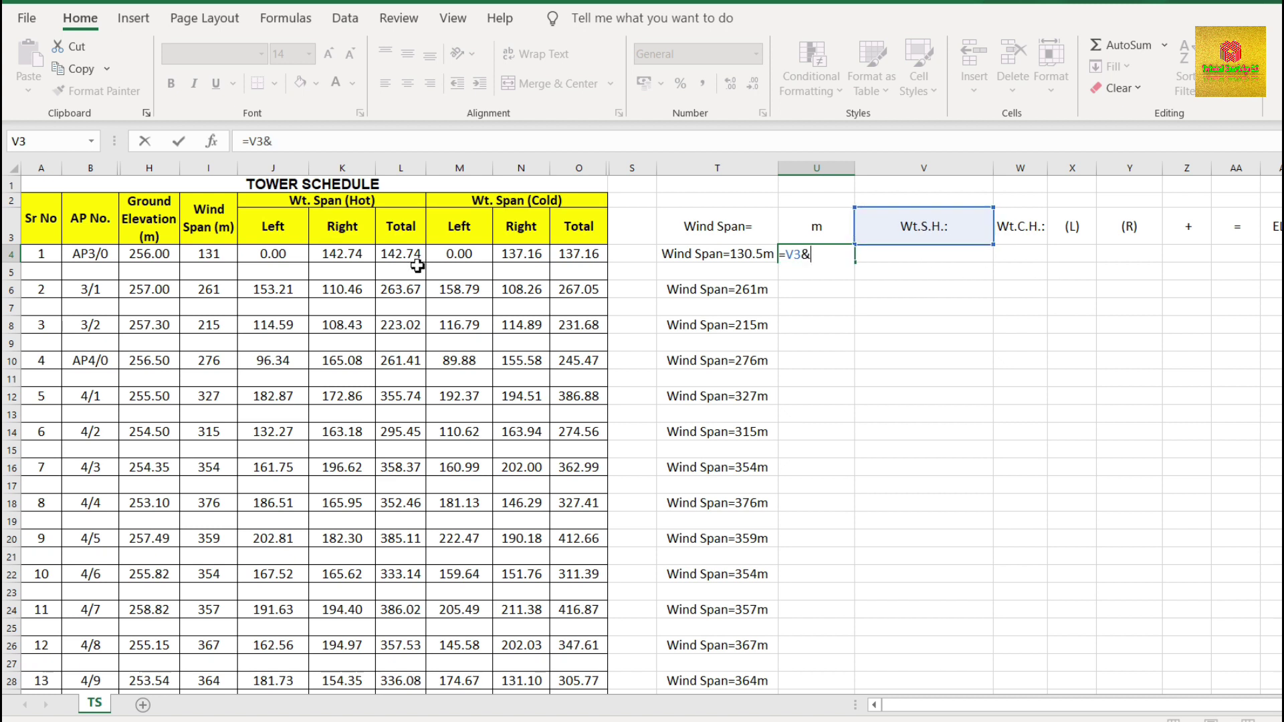
{"action": "left_click", "coordinate": [273, 254]}
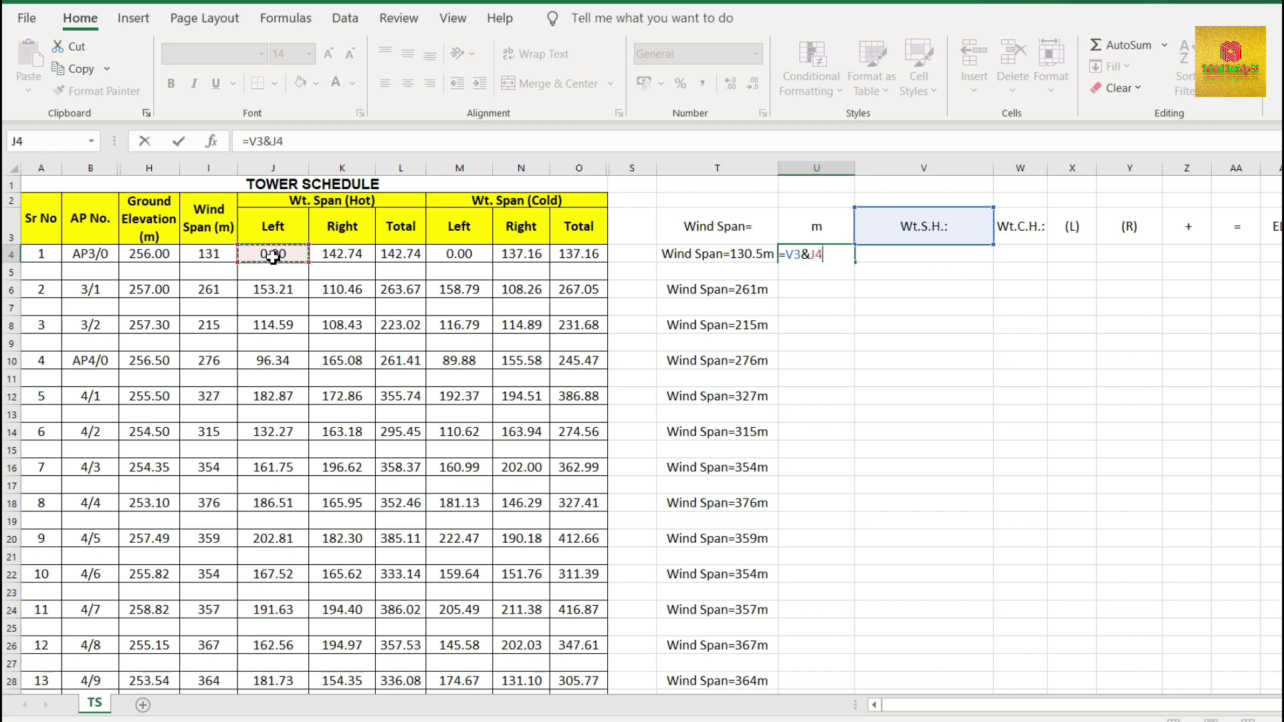
{"action": "type", "text": "&"}
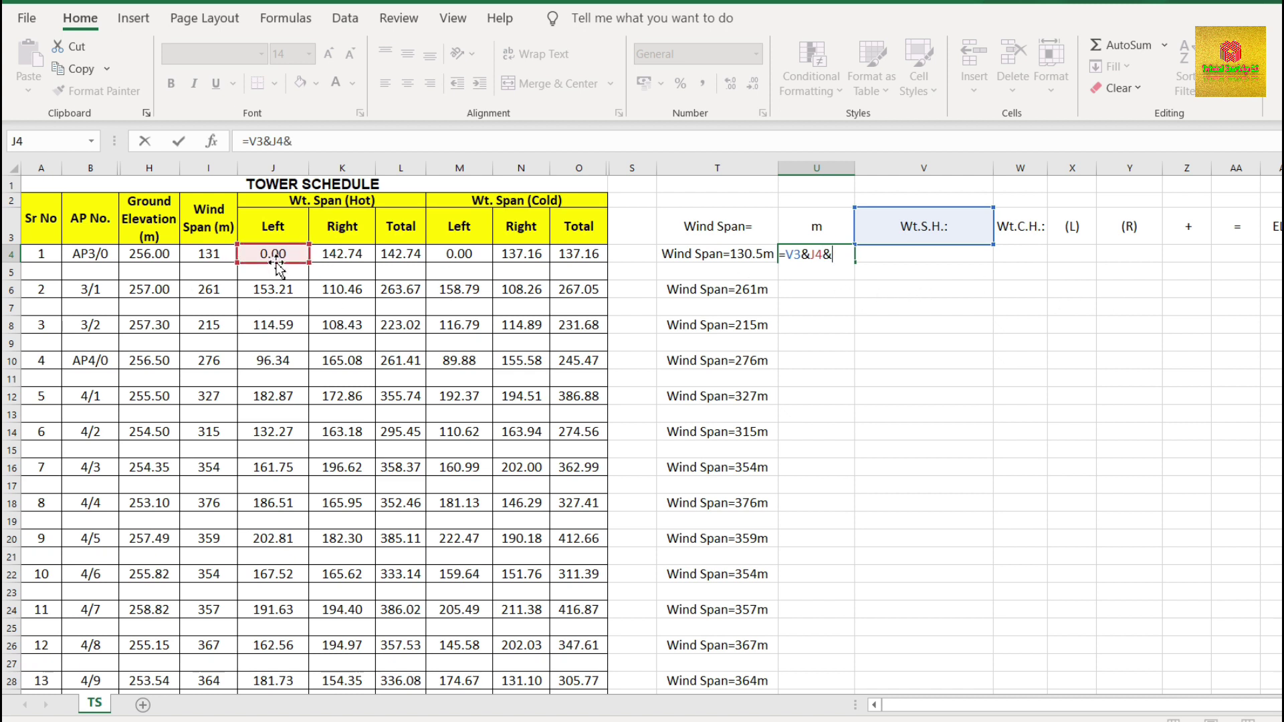
{"action": "left_click", "coordinate": [1075, 228]}
{"action": "type", "text": "&"}
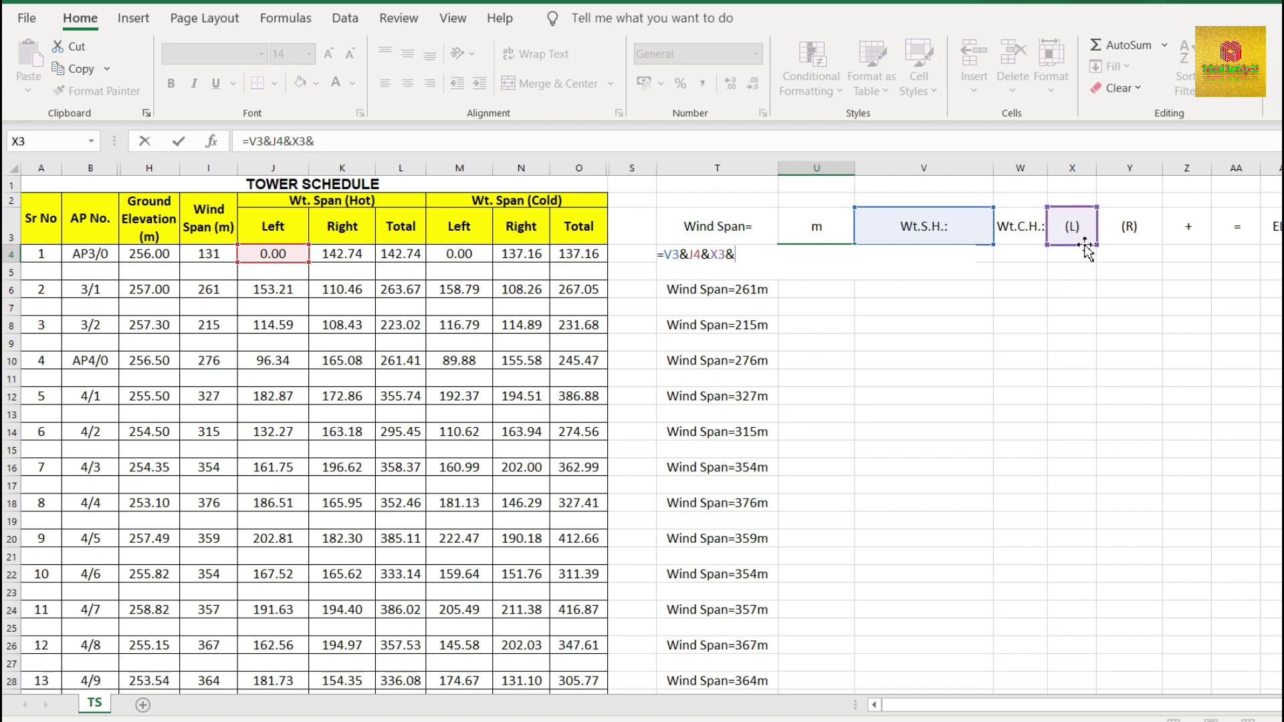
{"action": "left_click", "coordinate": [1186, 226]}
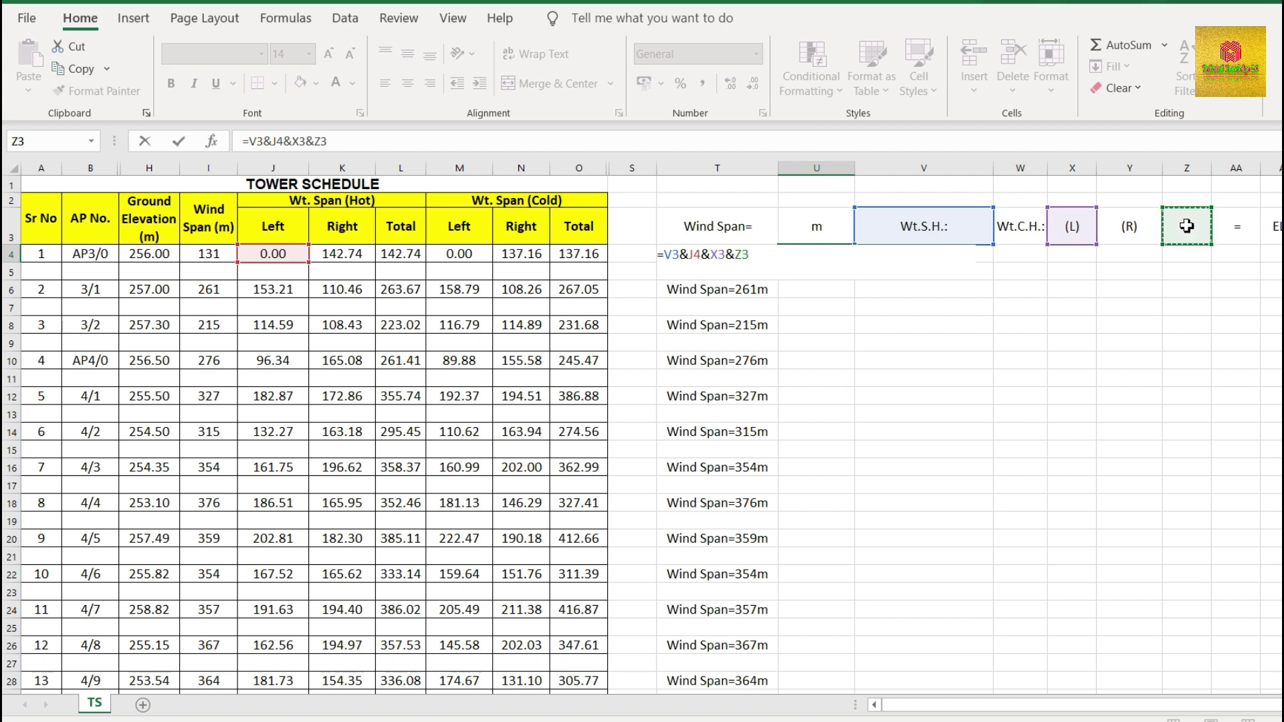
Complete the U4 formula as =V3&J4&X3&Z3&K4&Y3&AA3&L4 and fit column U's width to its contents
{"action": "type", "text": "&"}
{"action": "left_click", "coordinate": [343, 254]}
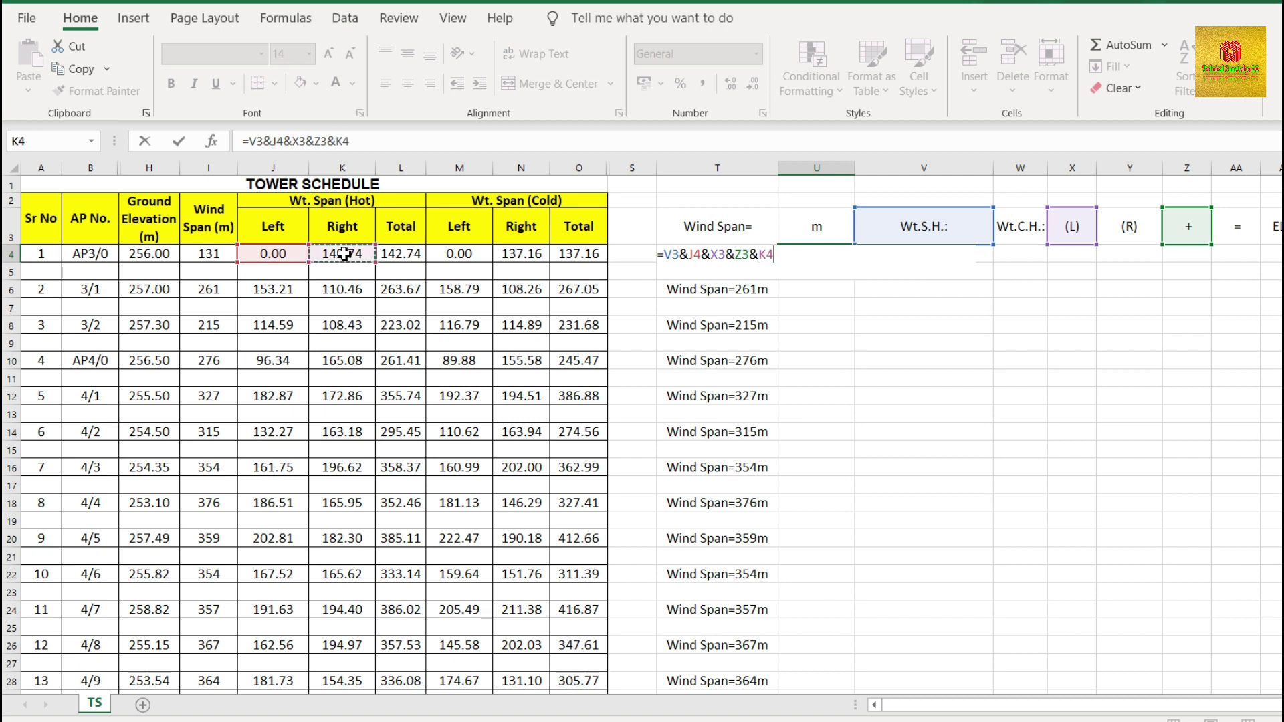
{"action": "type", "text": "&"}
{"action": "left_click", "coordinate": [1136, 230]}
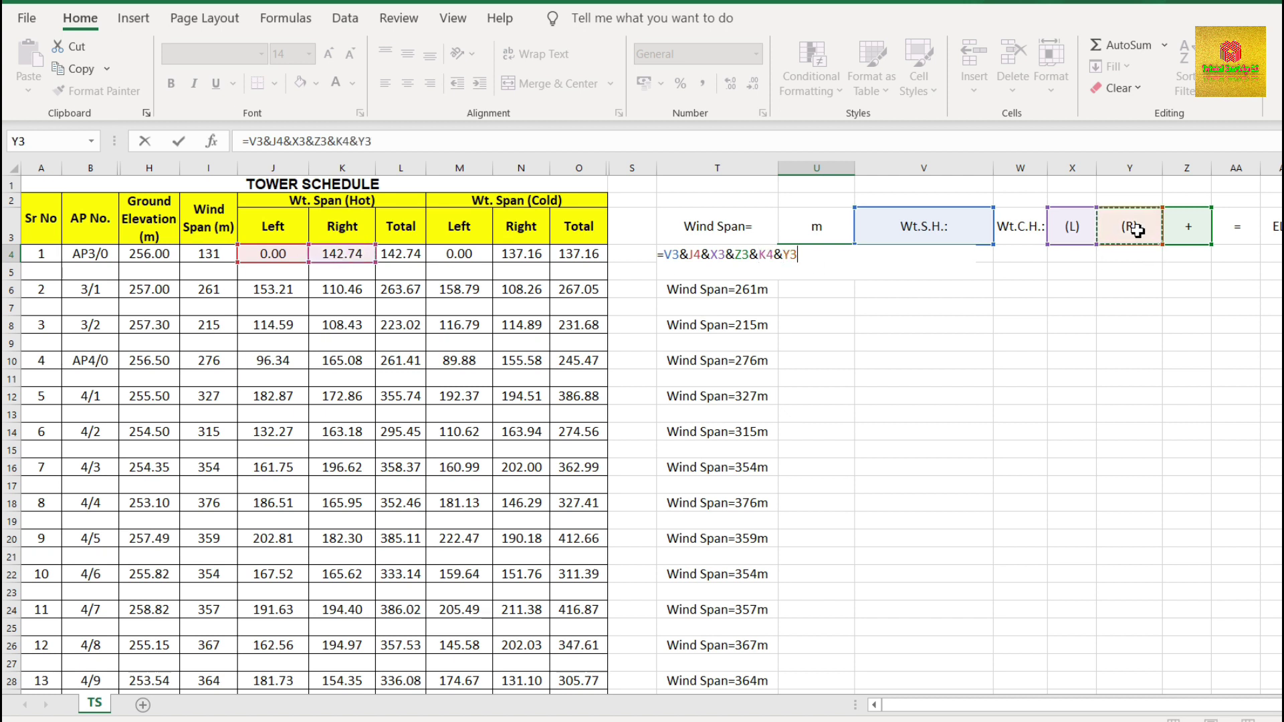
{"action": "type", "text": "&"}
{"action": "left_click", "coordinate": [1244, 231]}
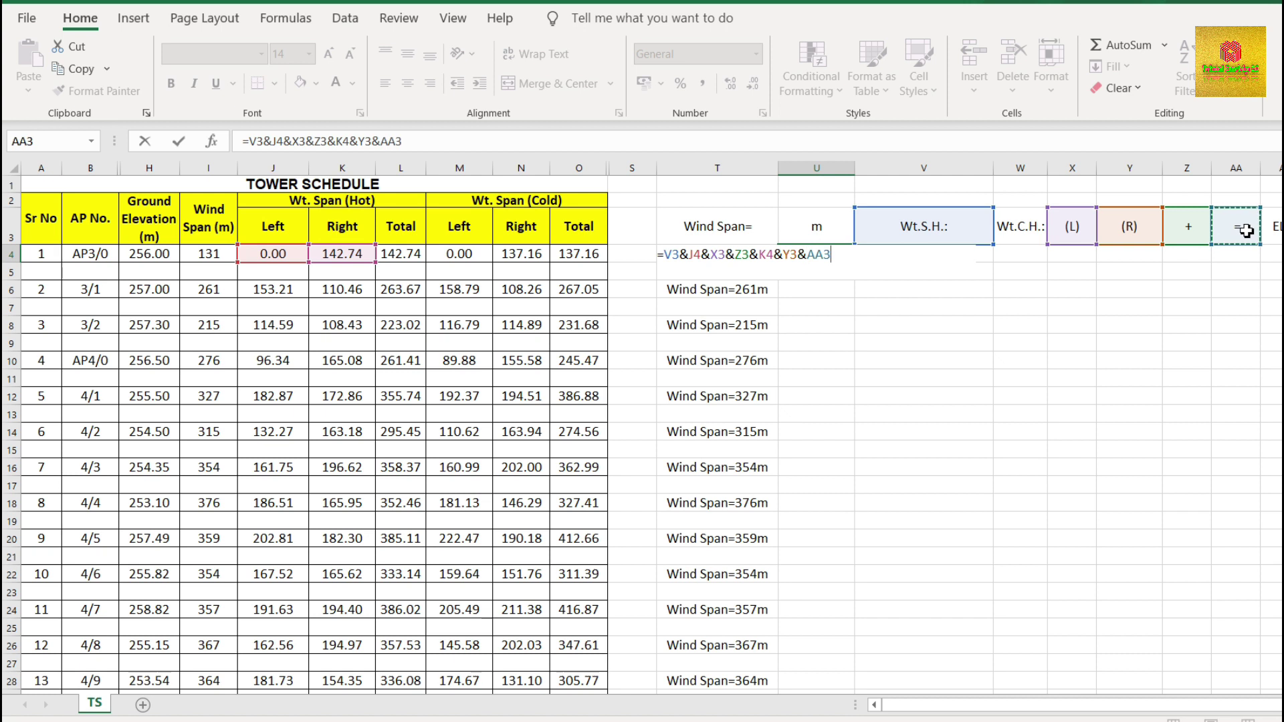
{"action": "type", "text": "&"}
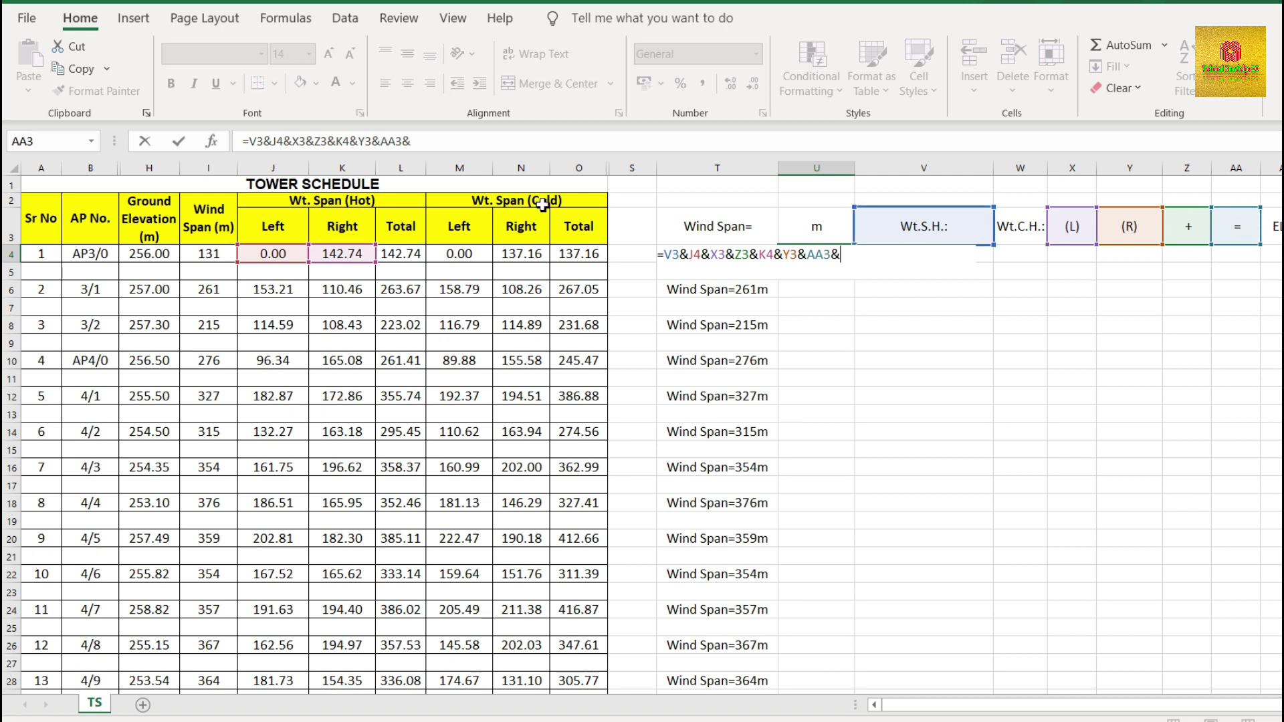
{"action": "left_click", "coordinate": [408, 254]}
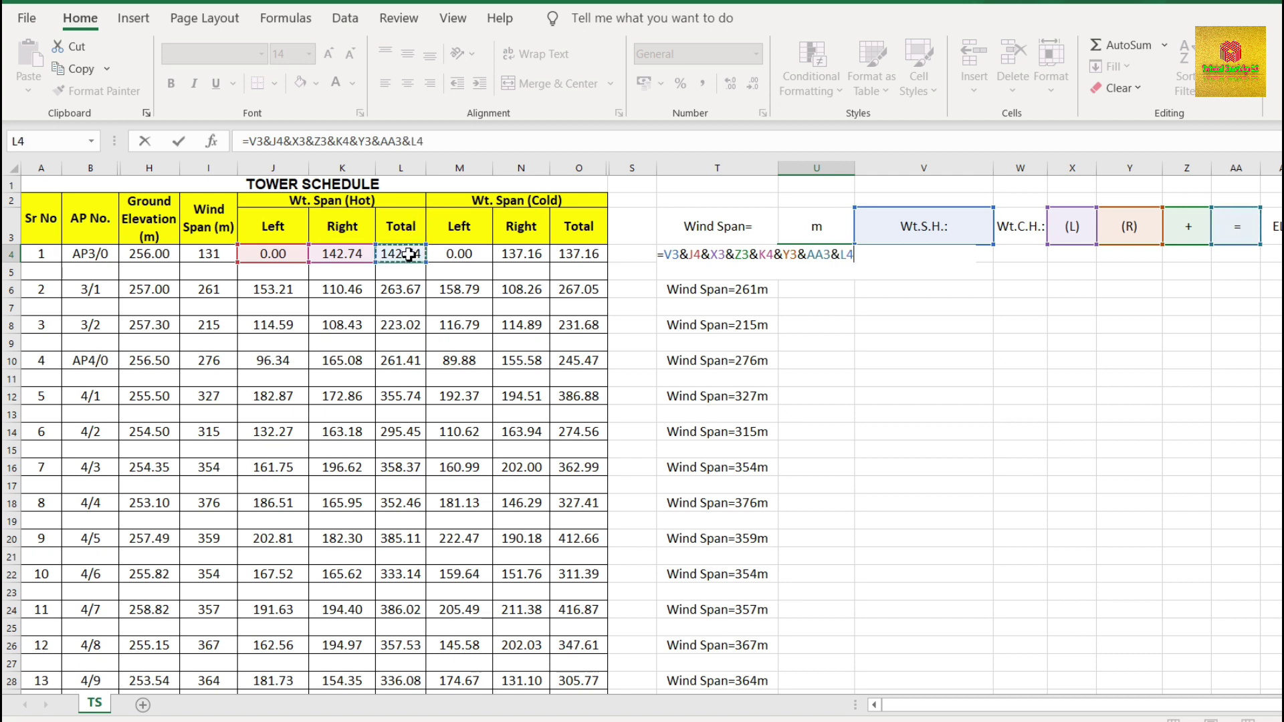
{"action": "key", "text": "Return"}
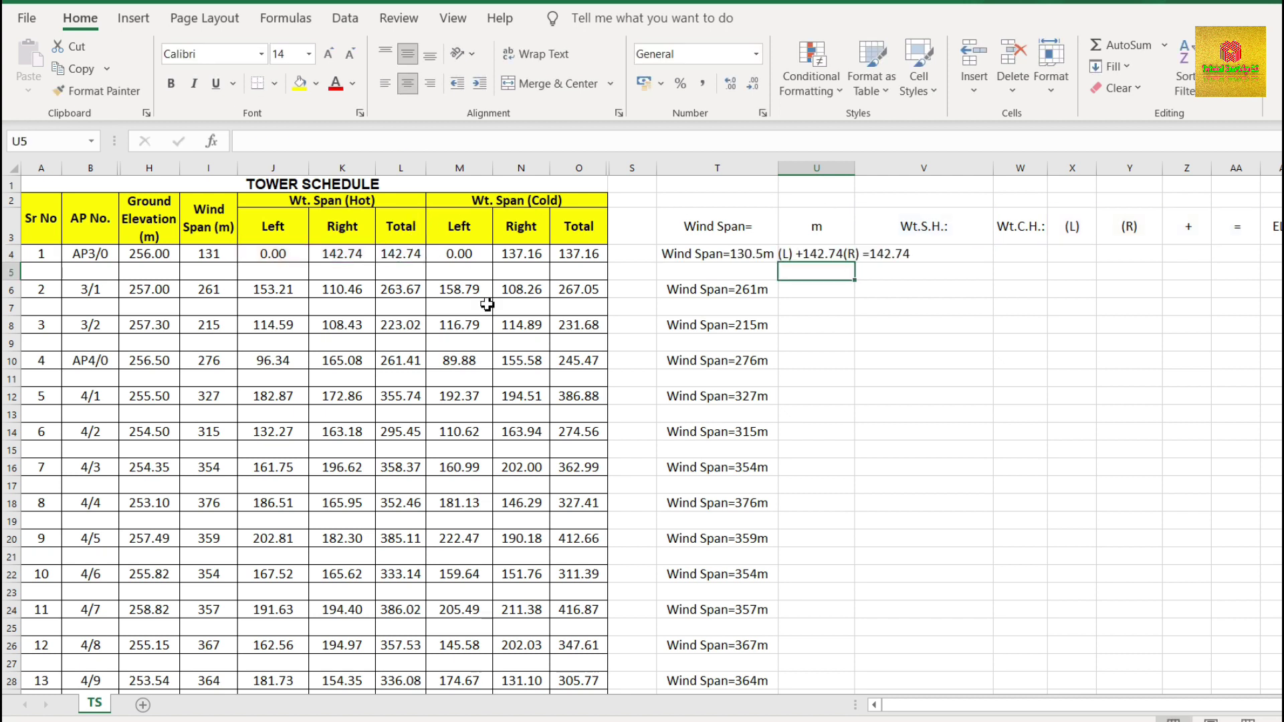
{"action": "double_click", "coordinate": [848, 173]}
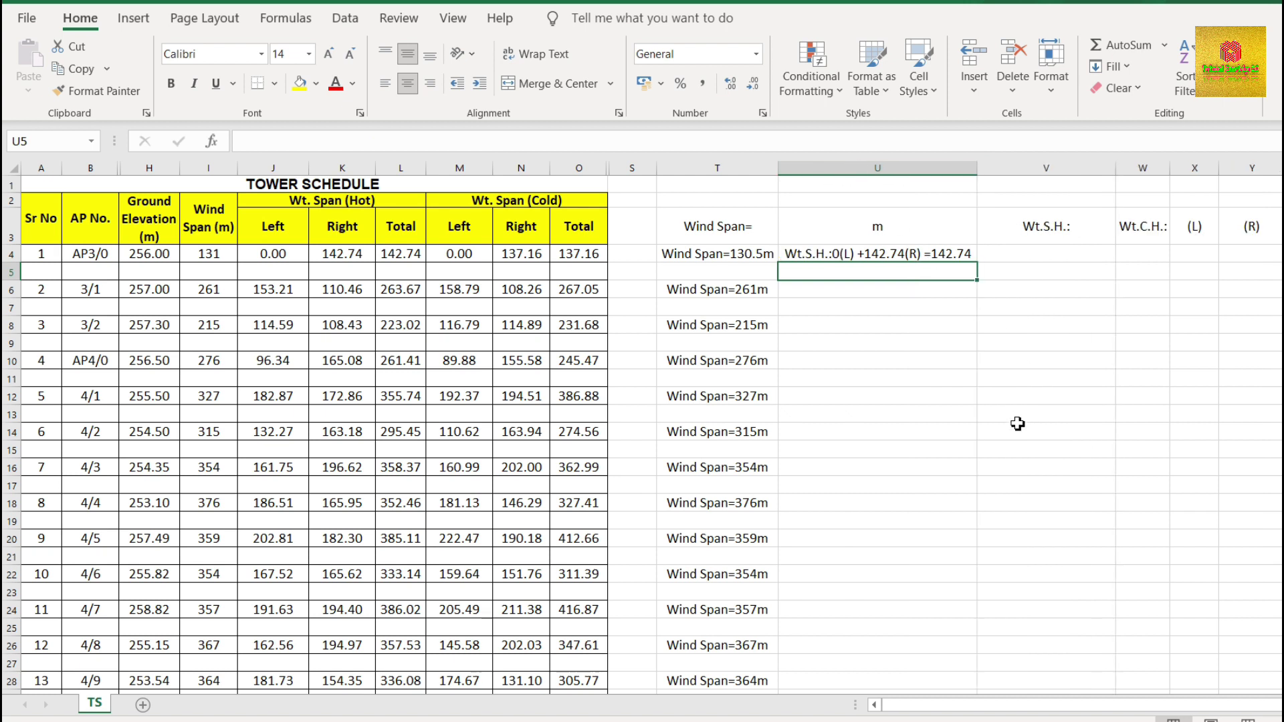
Make the V3, X3 and Y3 label references in the U4 formula absolute as $V$3, $X$3 and $Y$3
{"action": "left_click", "coordinate": [862, 257]}
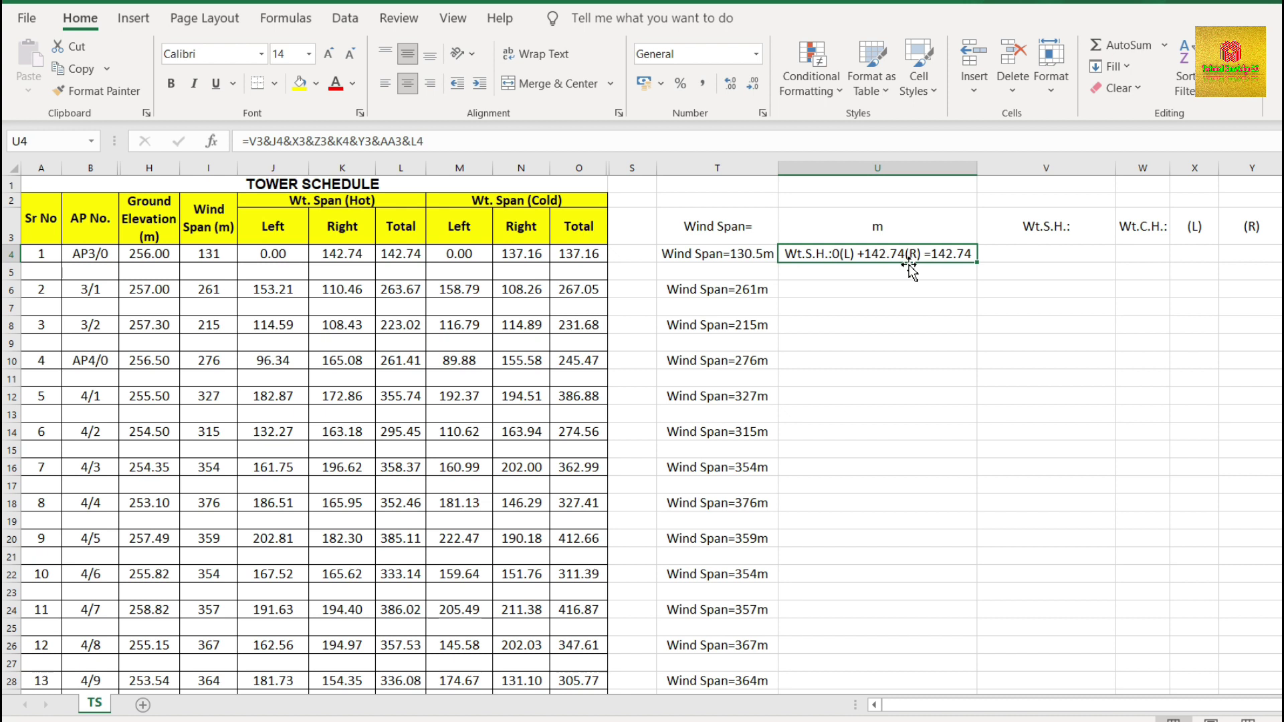
{"action": "double_click", "coordinate": [861, 257]}
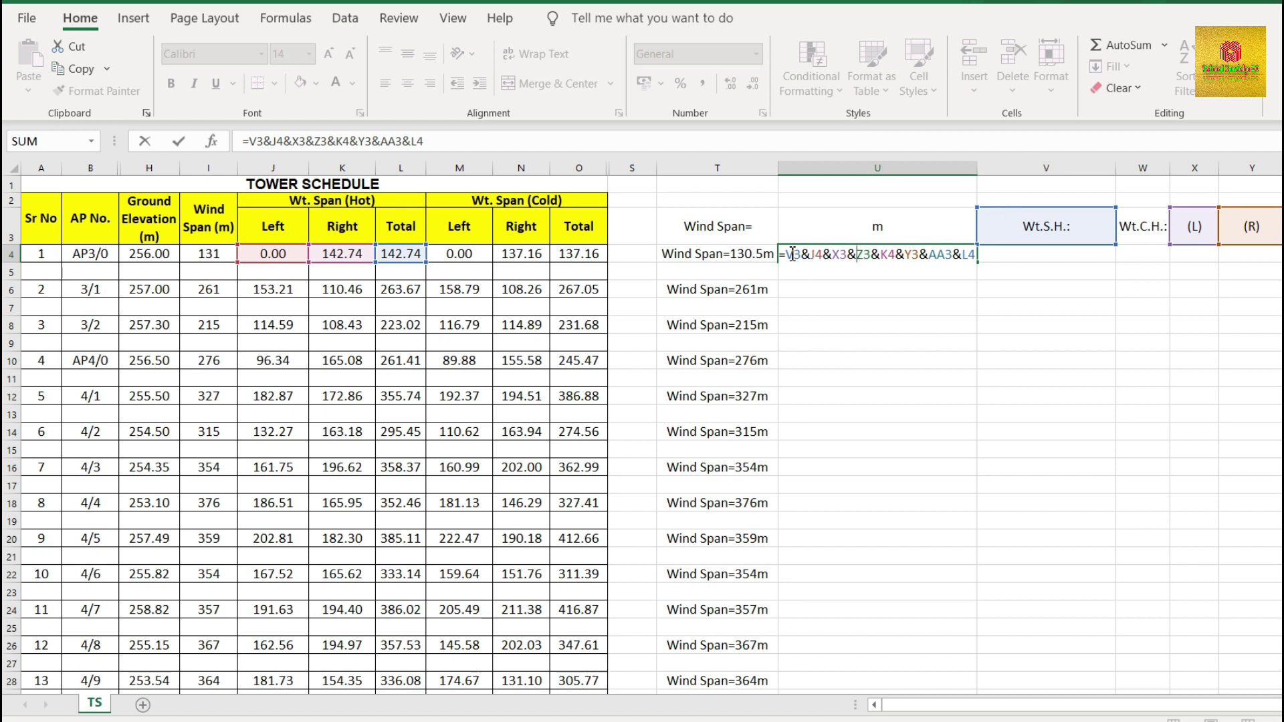
{"action": "type", "text": "$"}
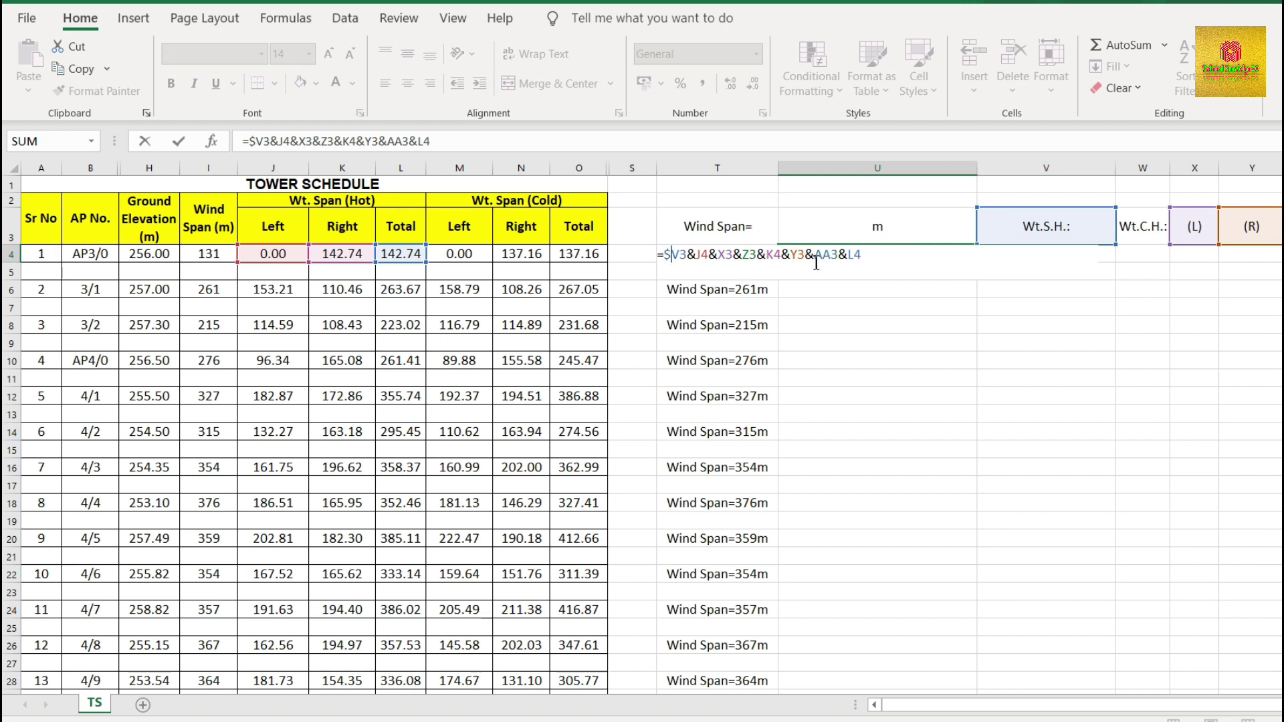
{"action": "type", "text": "$"}
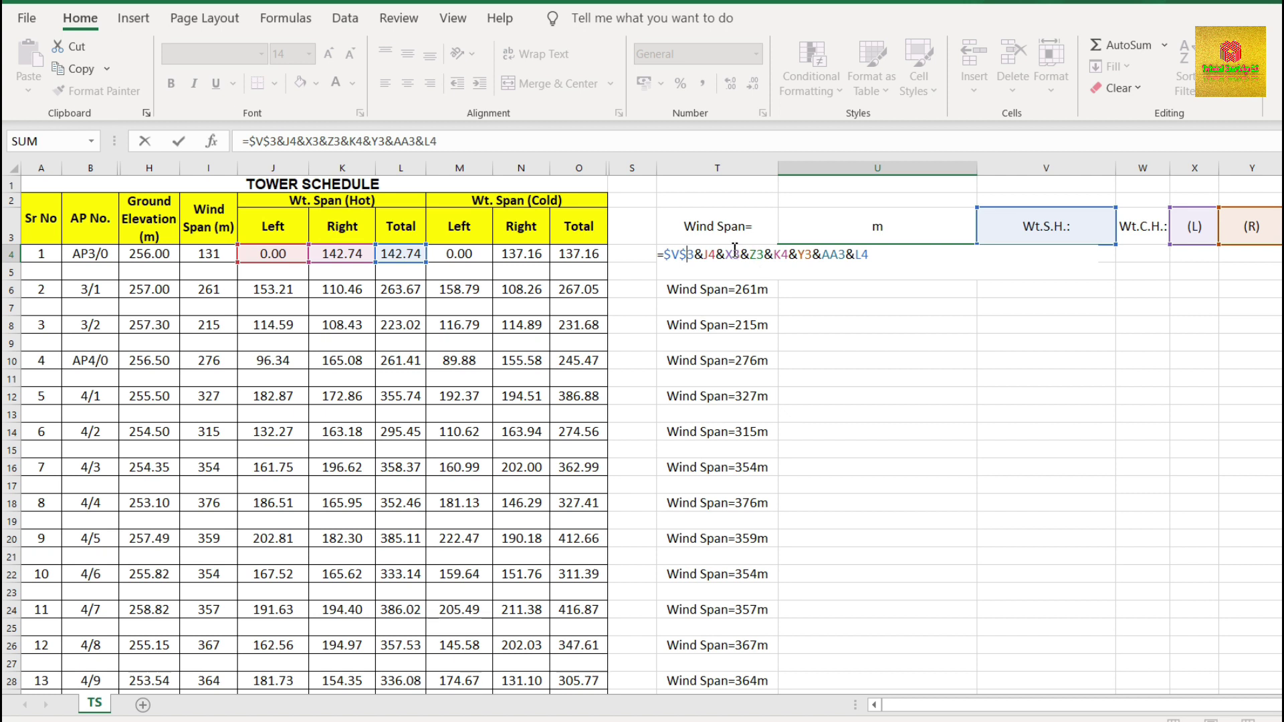
{"action": "type", "text": "$"}
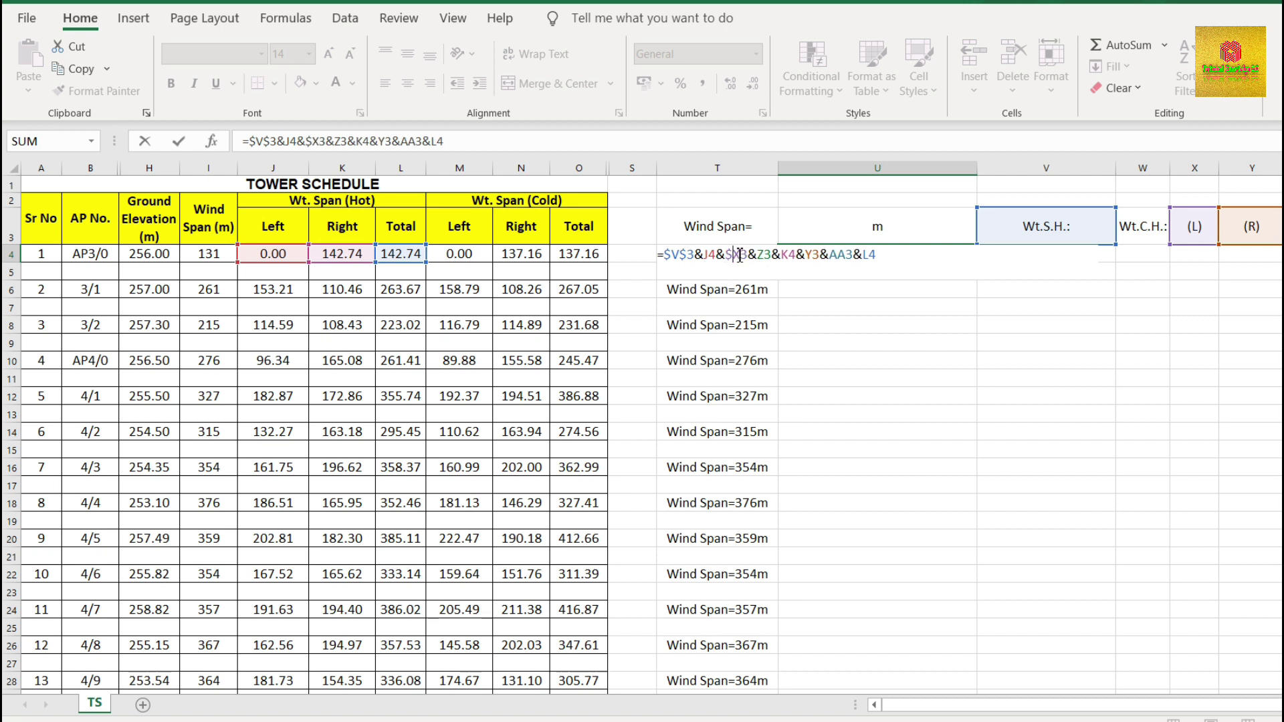
{"action": "type", "text": "$"}
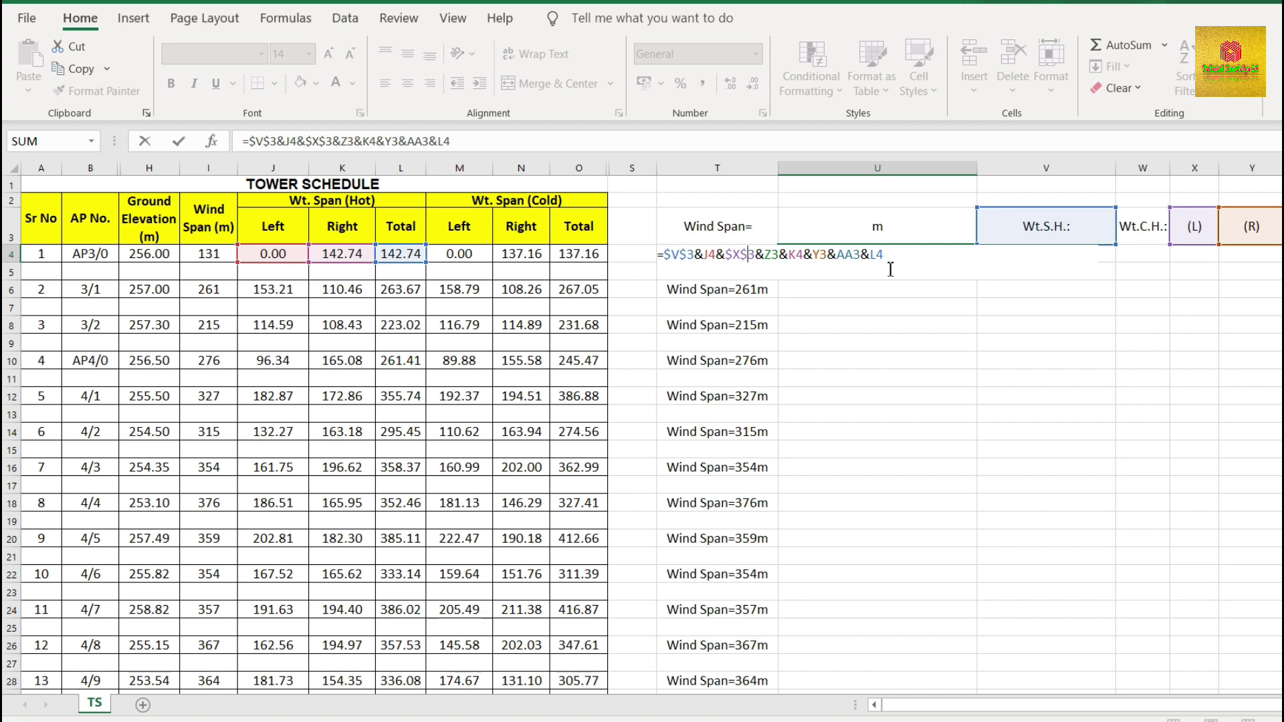
{"action": "left_click", "coordinate": [818, 254]}
{"action": "type", "text": "$Y"}
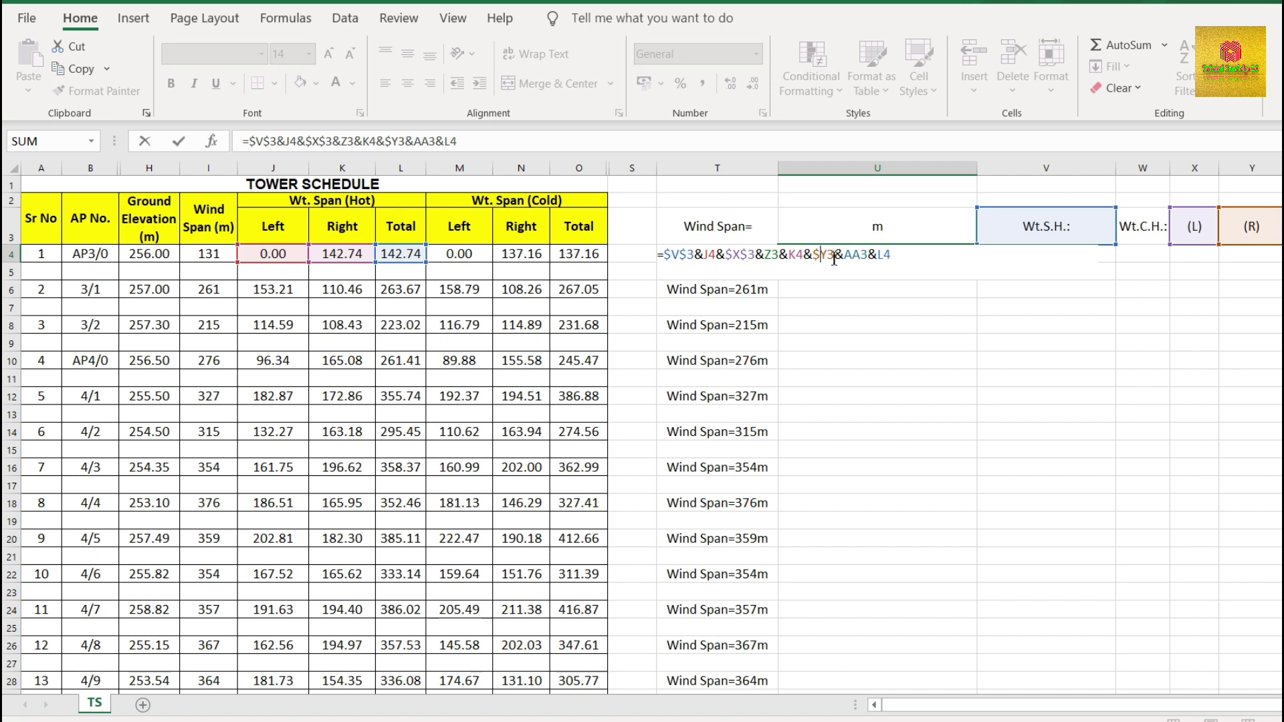
{"action": "type", "text": "%"}
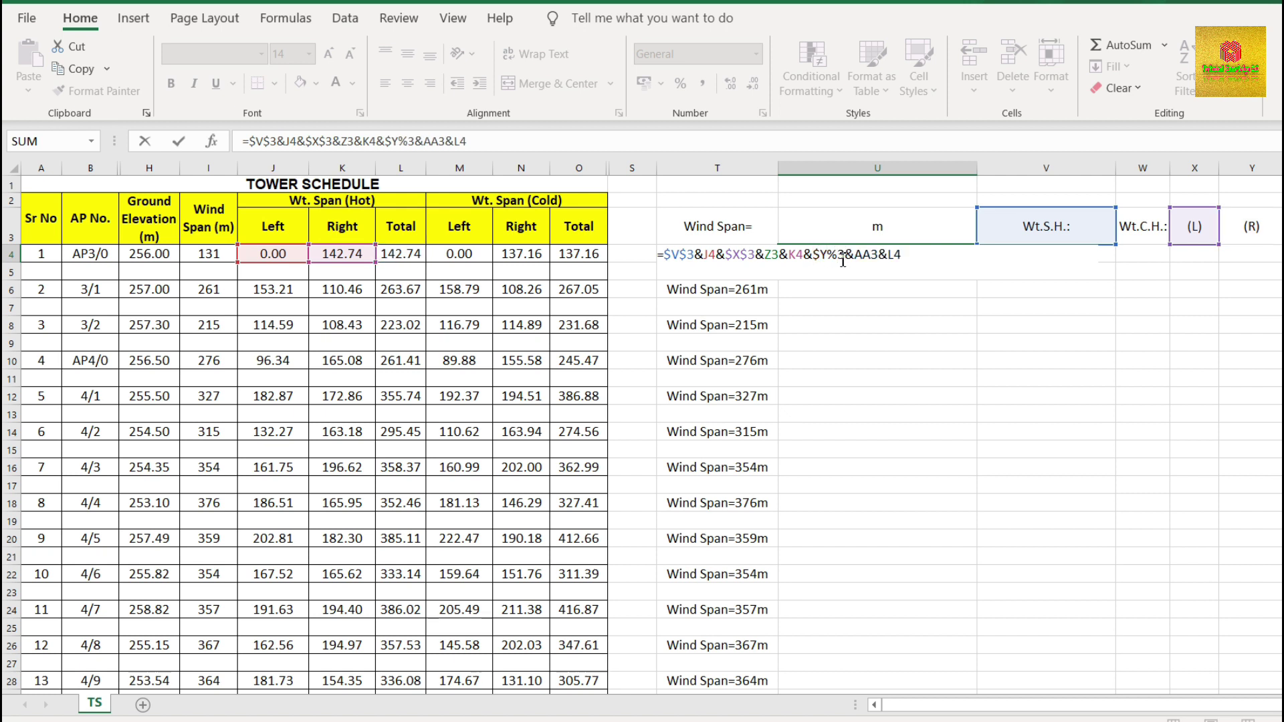
{"action": "key", "text": "BackSpace"}
{"action": "type", "text": "$"}
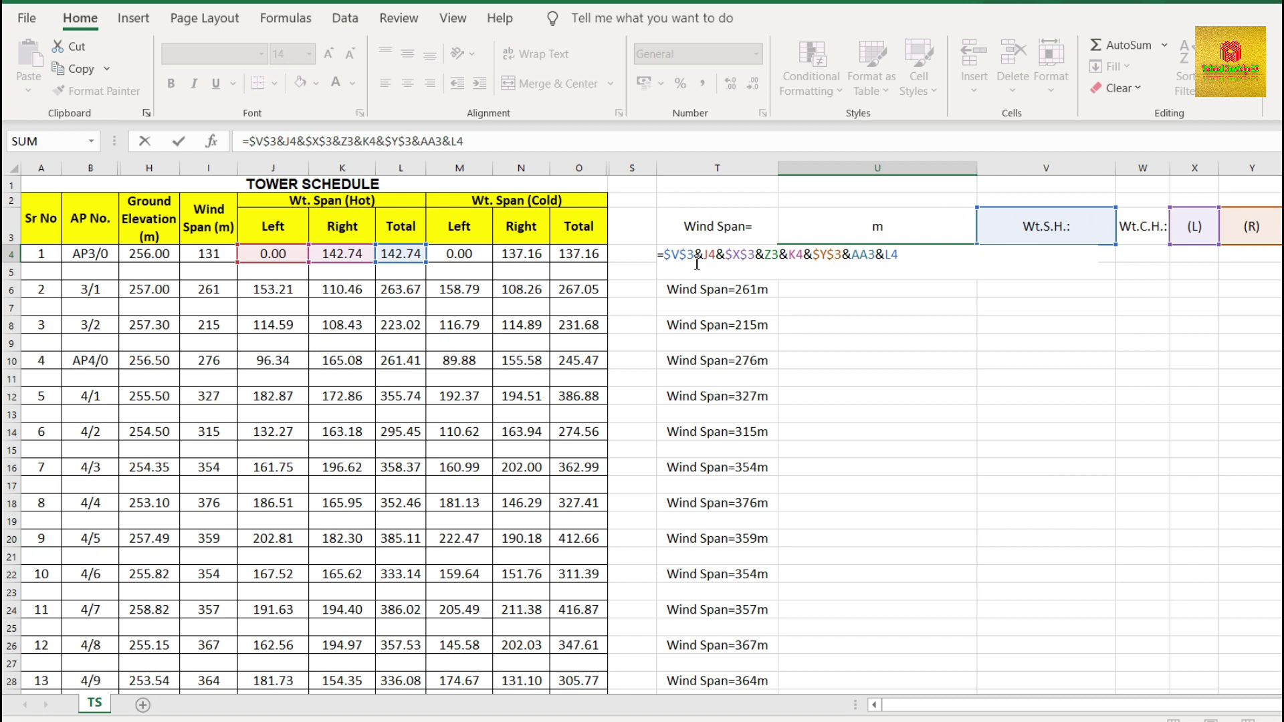
Make the Z3 and AA3 references in the U4 formula absolute as $Z$3 and $AA$3, and commit the formula
{"action": "left_click", "coordinate": [769, 256]}
{"action": "type", "text": "$"}
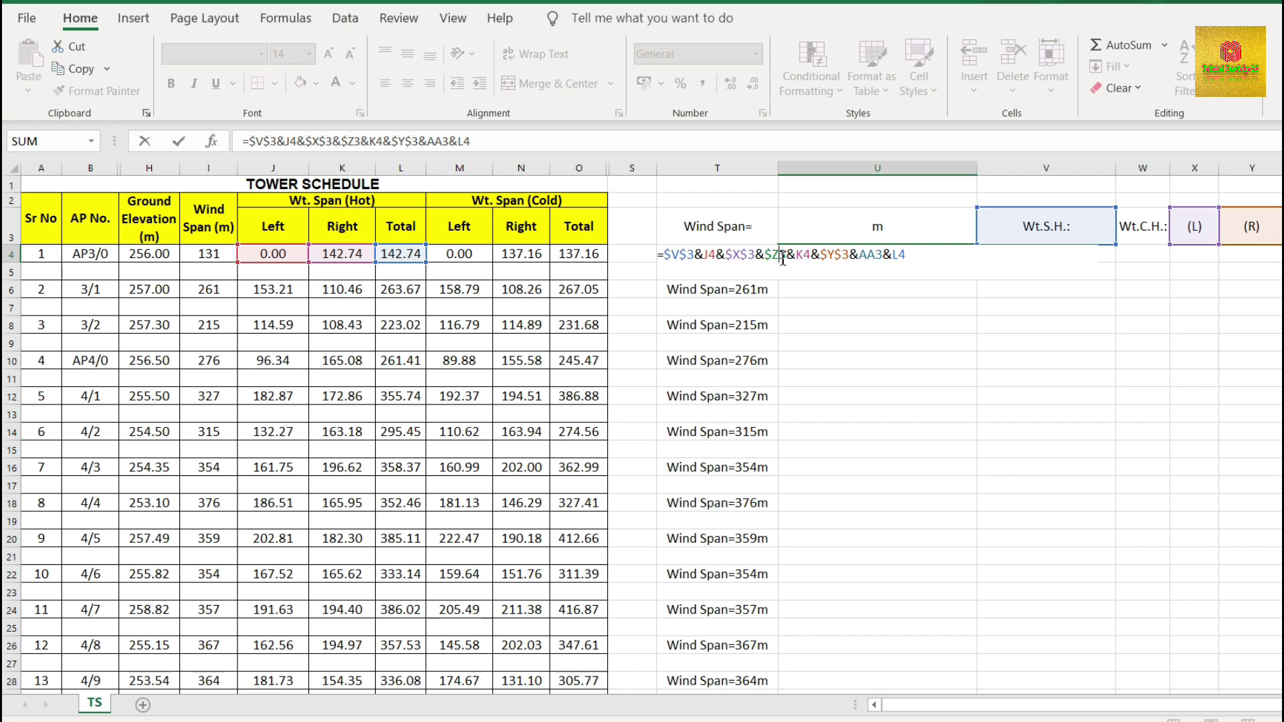
{"action": "left_click", "coordinate": [783, 259]}
{"action": "type", "text": "$"}
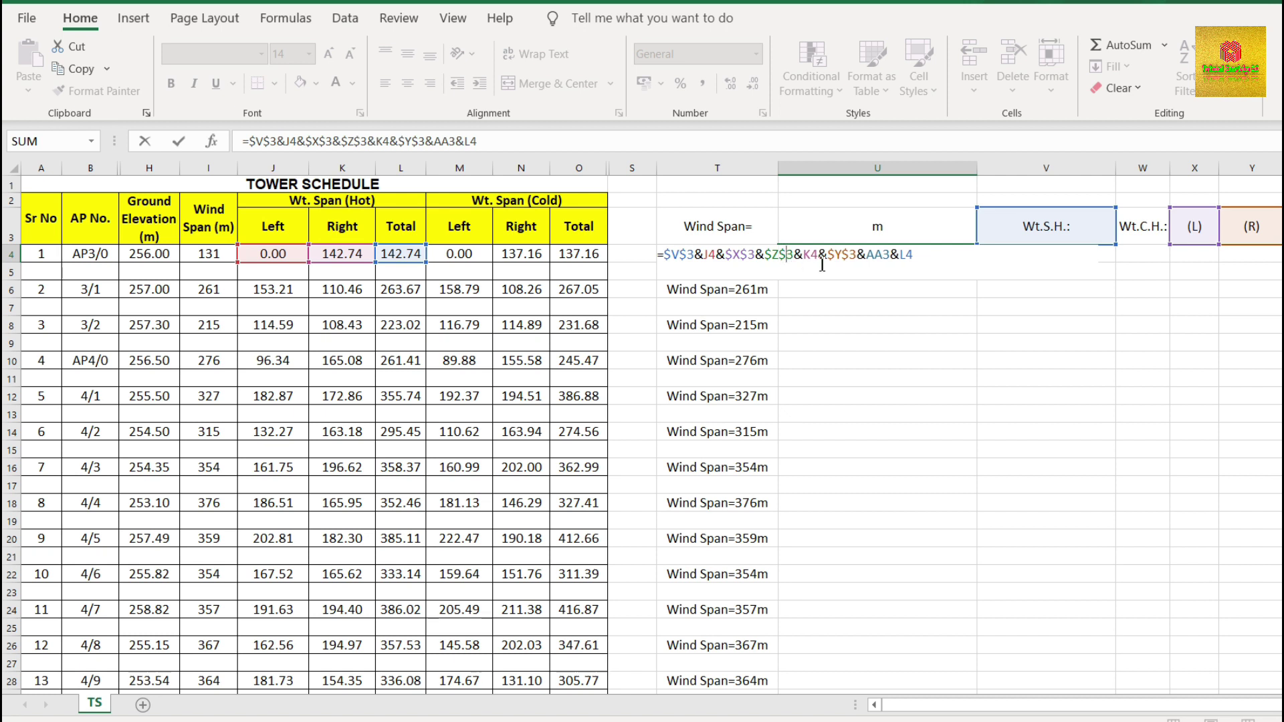
{"action": "left_click", "coordinate": [875, 256]}
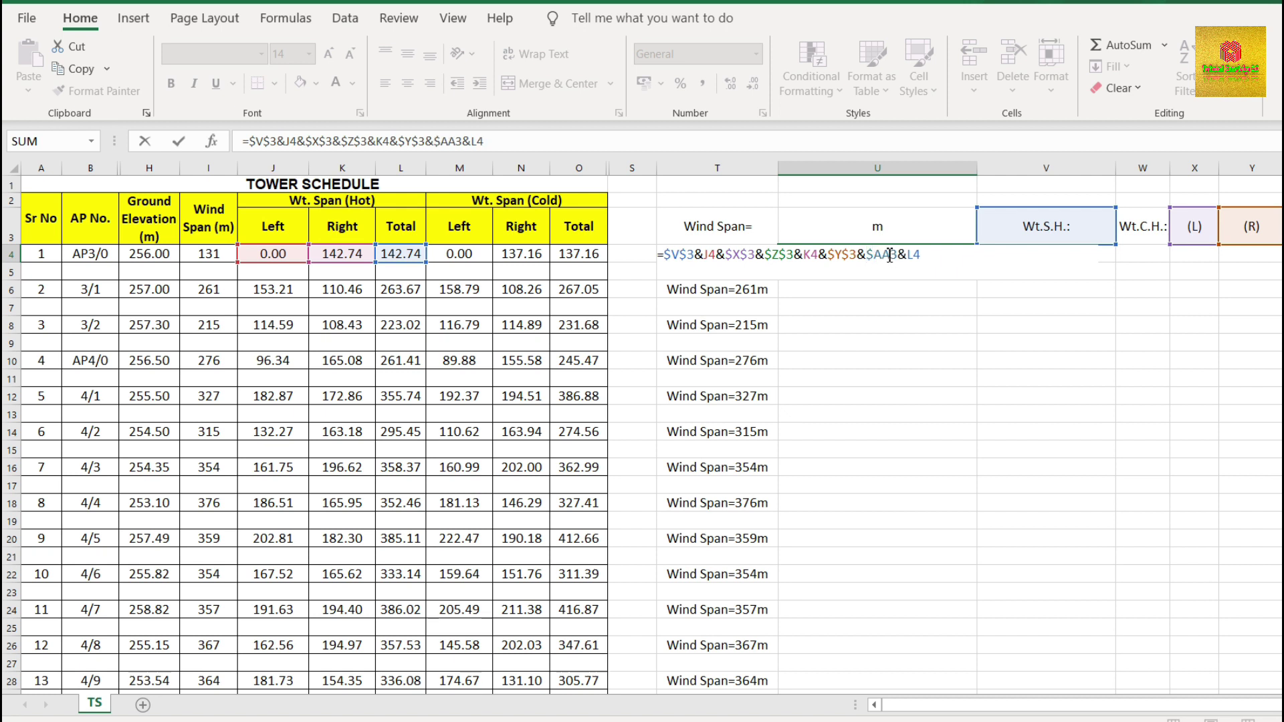
{"action": "type", "text": "$"}
{"action": "key", "text": "Return"}
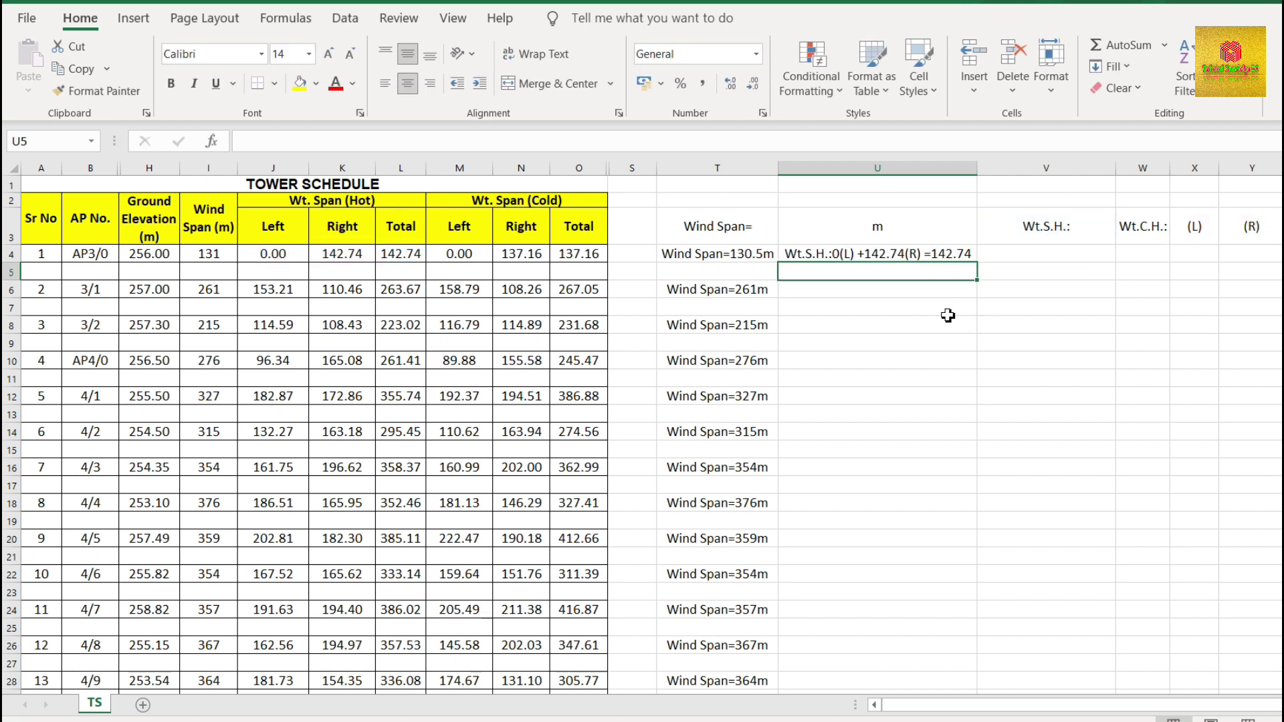
Copy the hot weight span formula from U4 into U6 and fit column U's width to its contents
{"action": "left_click", "coordinate": [947, 252]}
{"action": "key", "text": "ctrl+c"}
{"action": "left_click", "coordinate": [900, 287]}
{"action": "key", "text": "ctrl+v"}
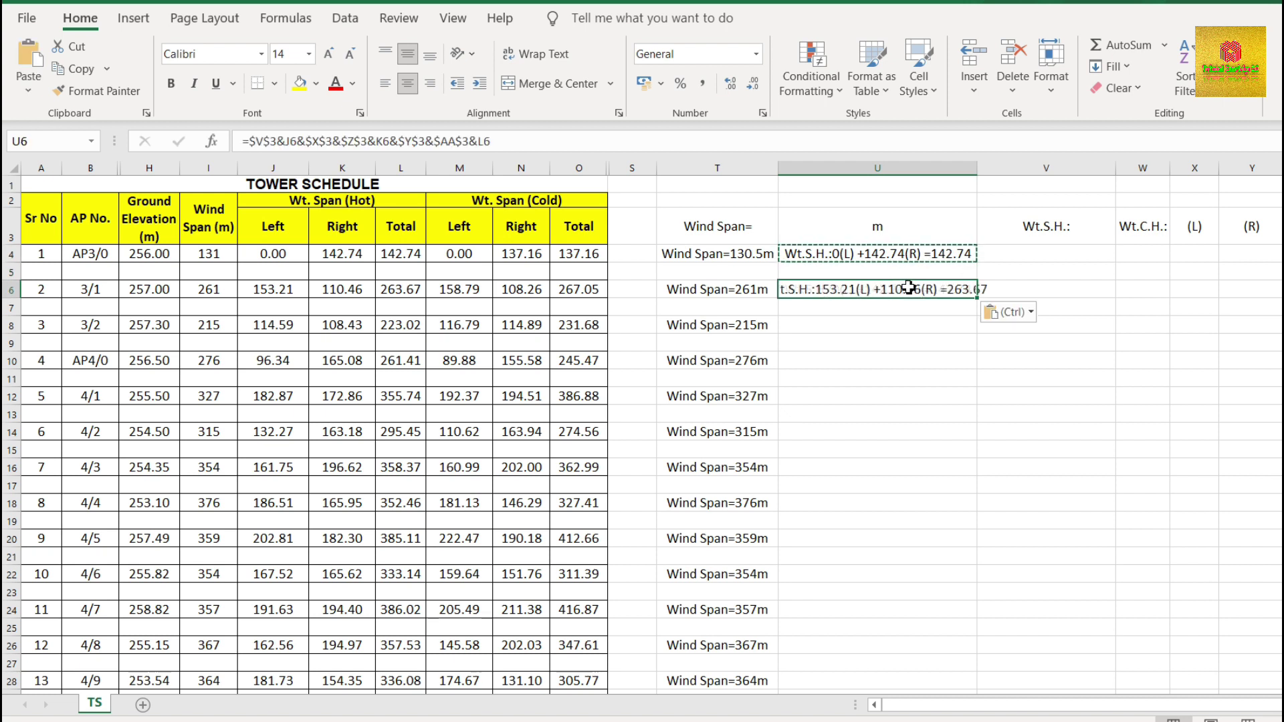
{"action": "double_click", "coordinate": [977, 168]}
{"action": "left_click", "coordinate": [953, 406]}
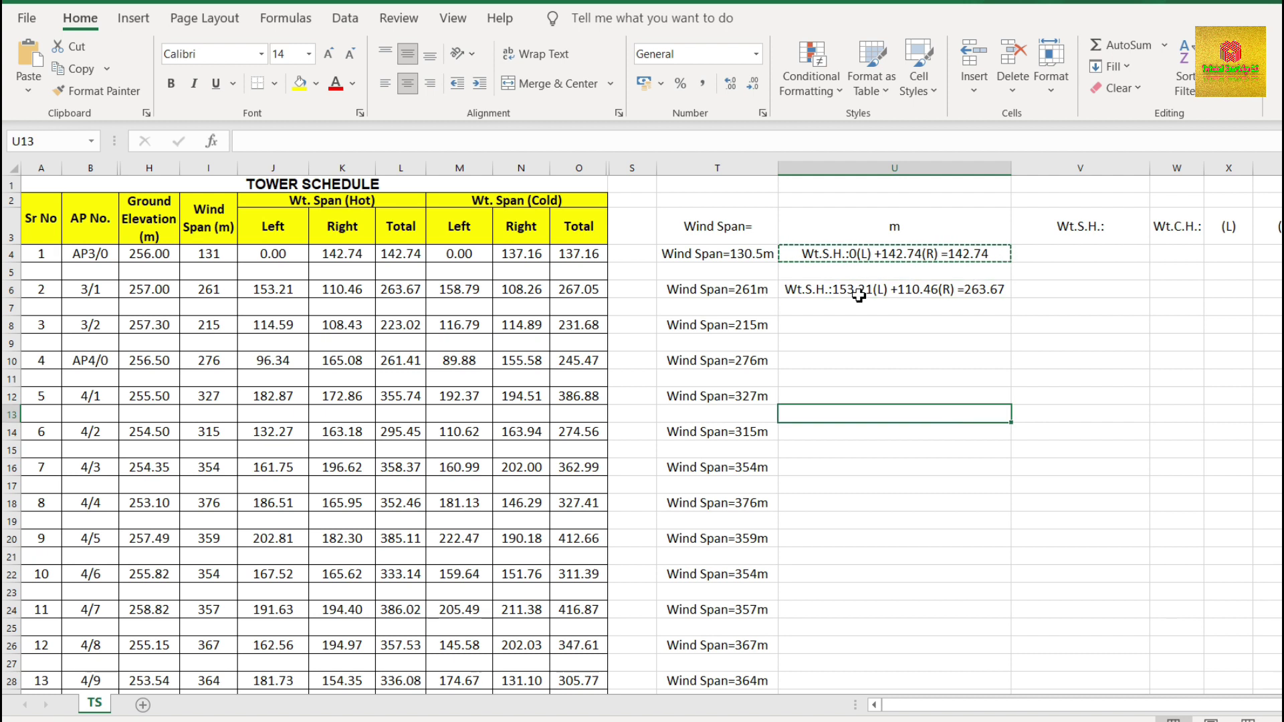
Check the references in the U6 formula and fill the U5:U6 pattern of blank cell and formula down the tower rows
{"action": "left_click", "coordinate": [856, 294]}
{"action": "double_click", "coordinate": [858, 296]}
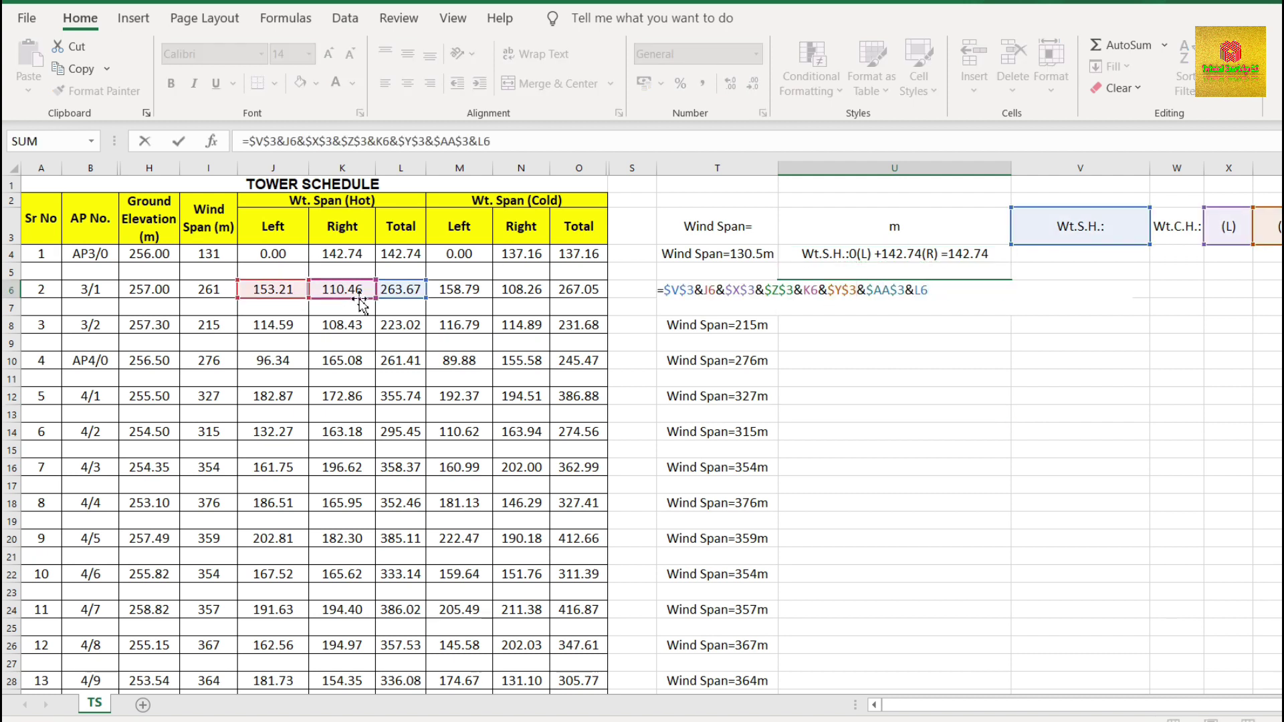
{"action": "key", "text": "Escape"}
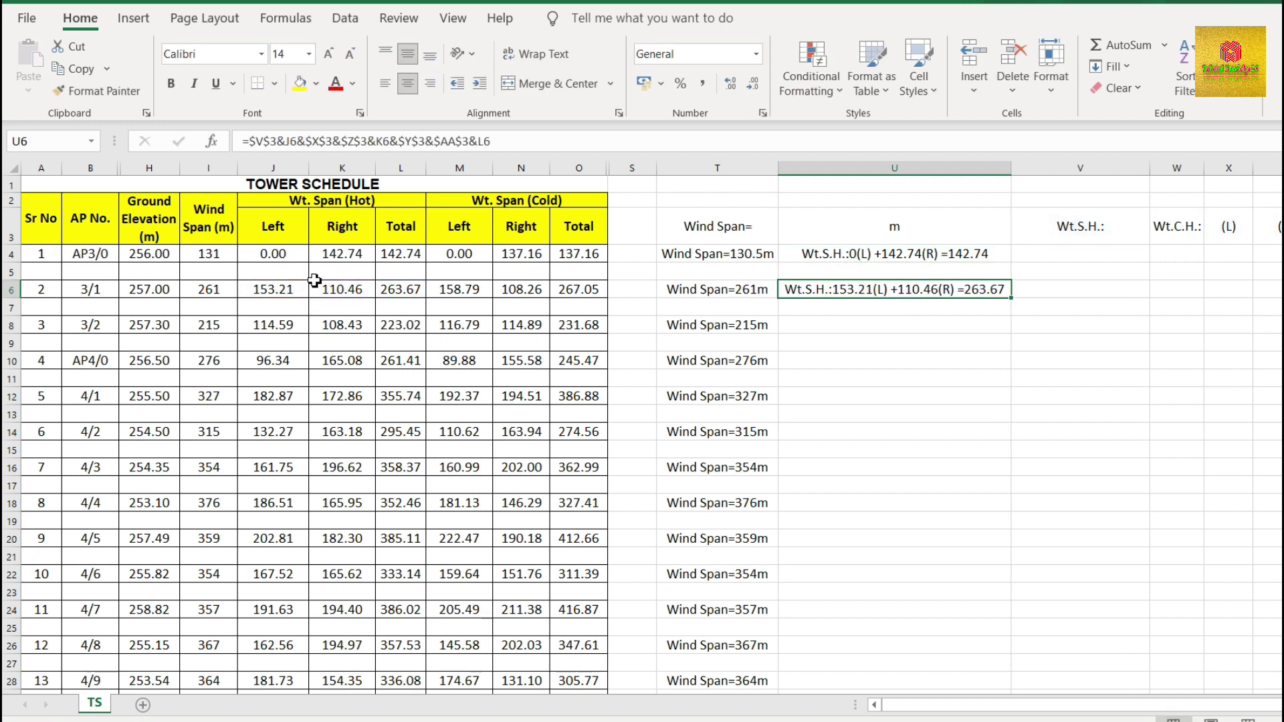
{"action": "left_click_drag", "start_coordinate": [964, 271], "coordinate": [988, 637]}
{"action": "scroll", "coordinate": [1148, 519], "scroll_direction": "up", "scroll_amount": 5}
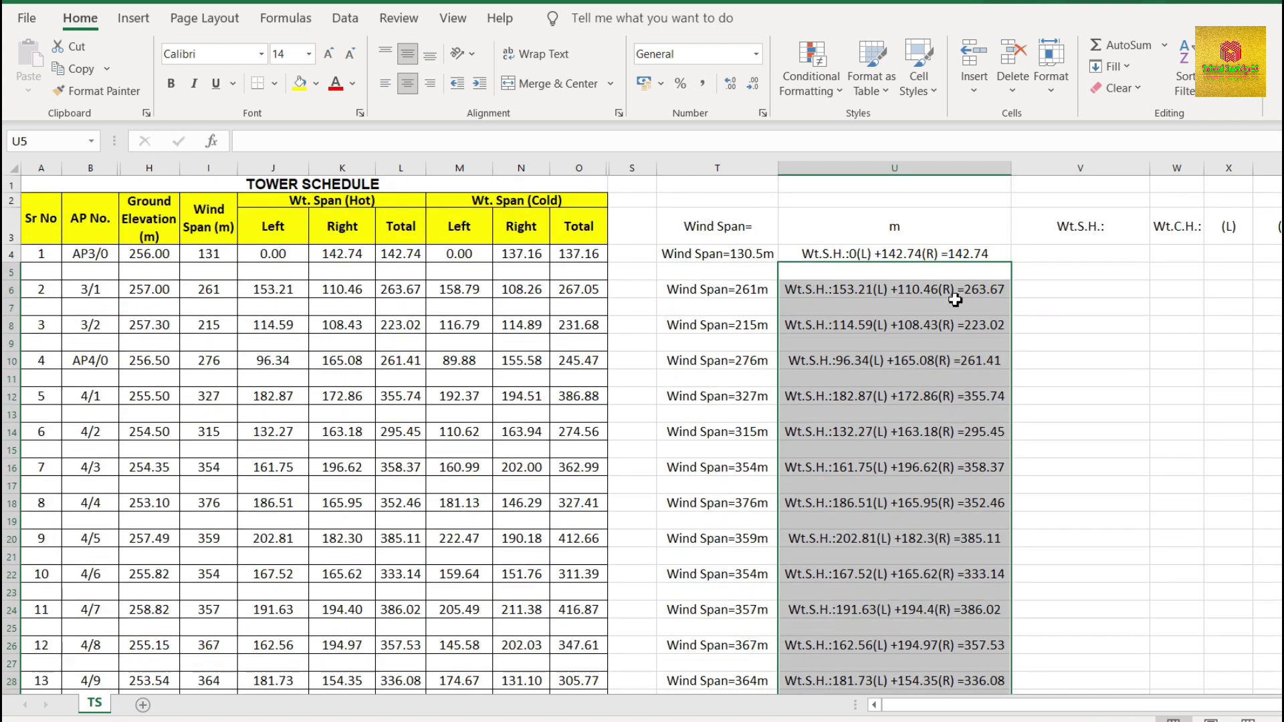
Start a formula in V4 joining the Wt.C.H. label, left cold span and (L) label: =W3&M4&X3&
{"action": "left_click", "coordinate": [1119, 257]}
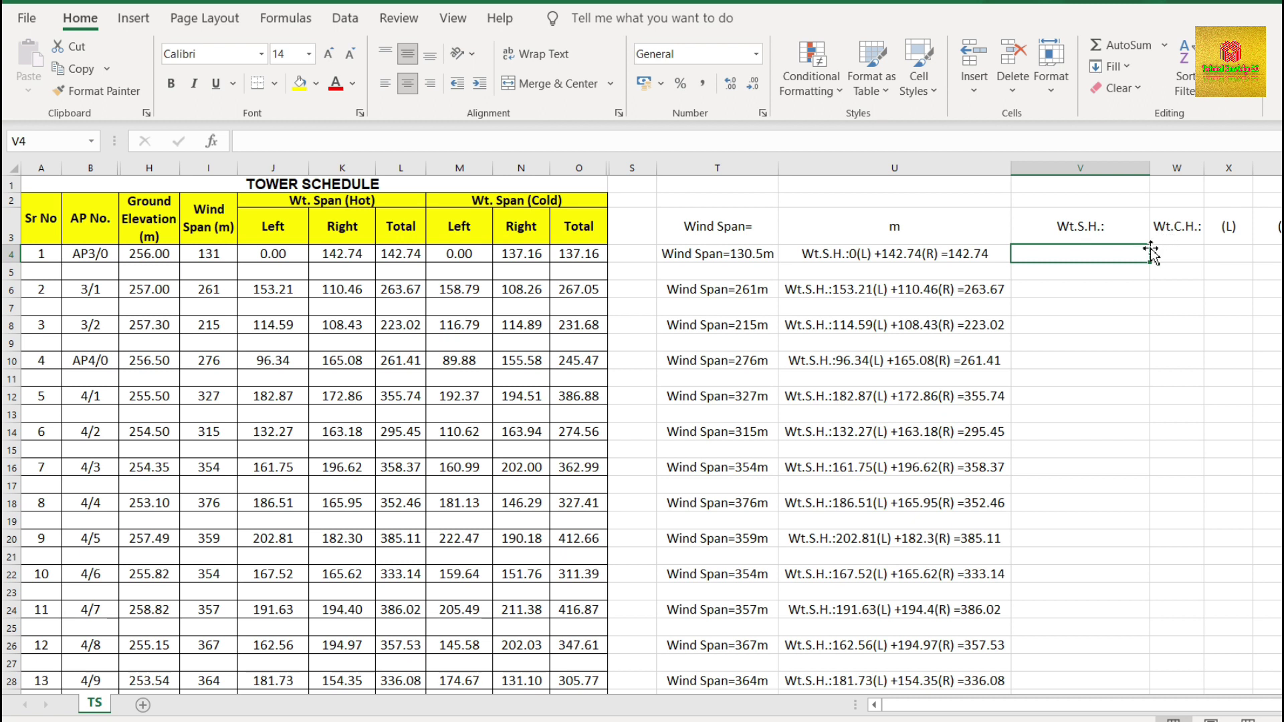
{"action": "type", "text": "="}
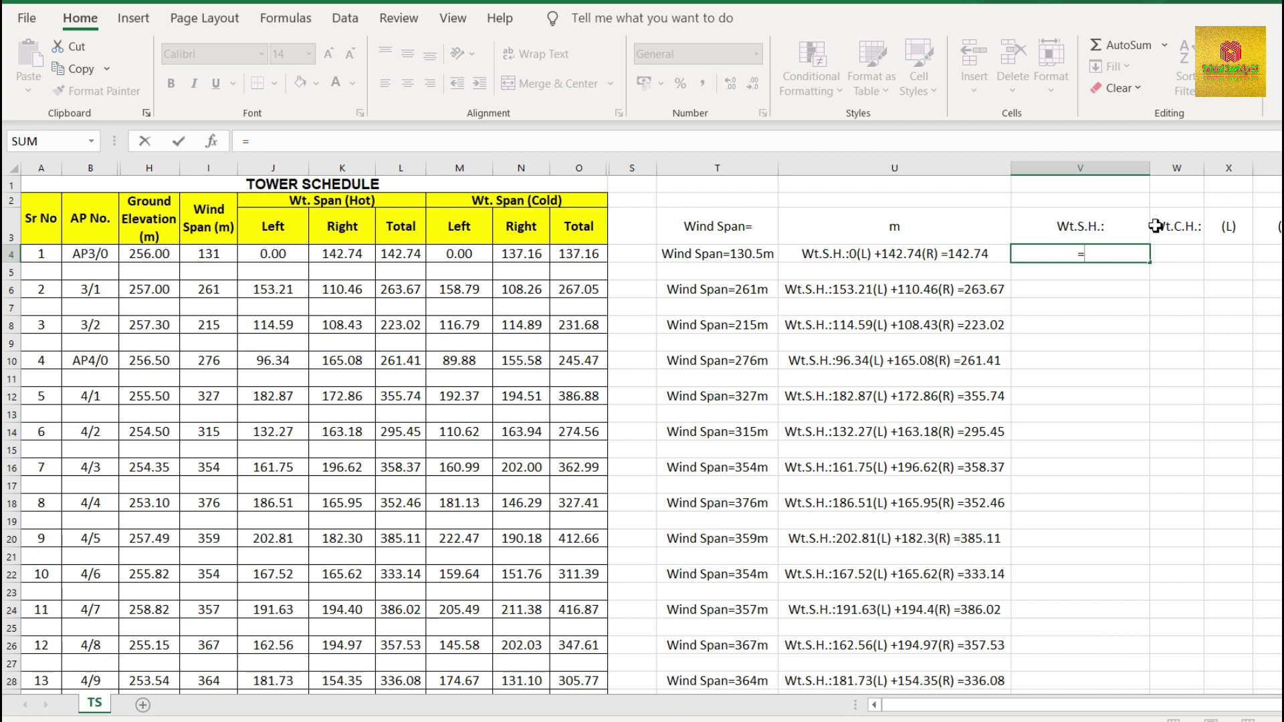
{"action": "left_click", "coordinate": [1176, 230]}
{"action": "type", "text": "&"}
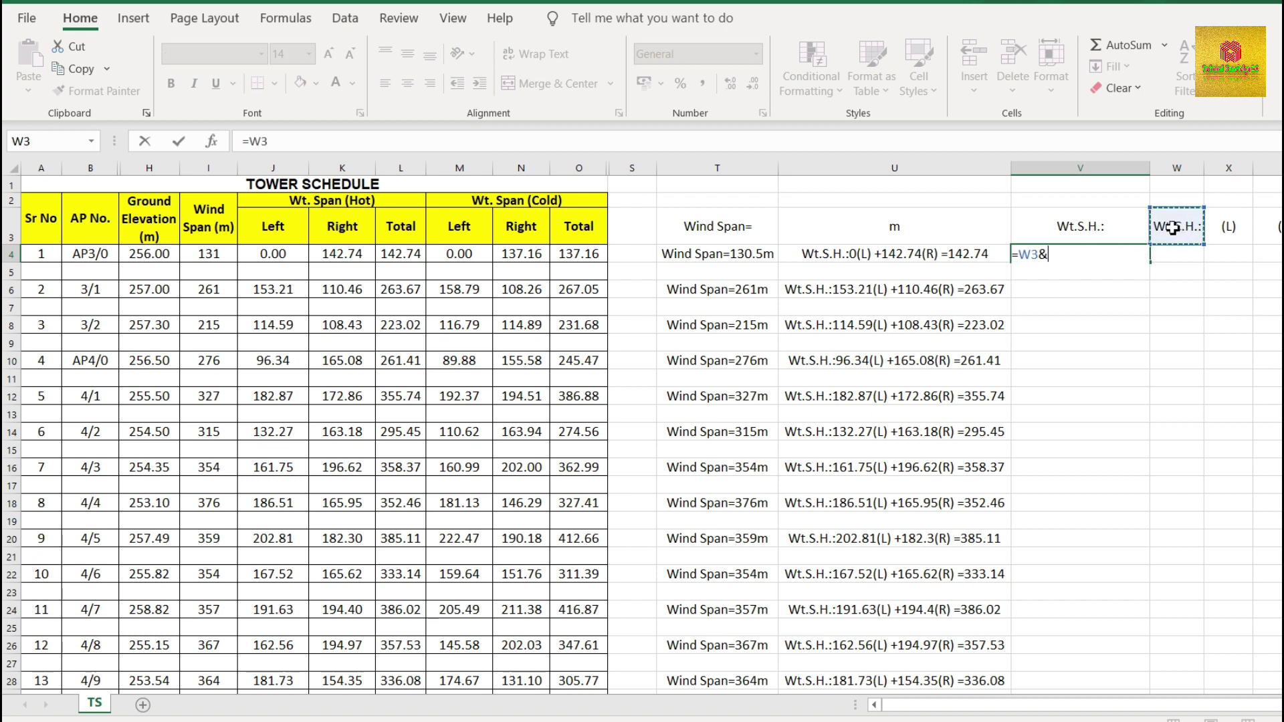
{"action": "left_click", "coordinate": [465, 253]}
{"action": "type", "text": "&"}
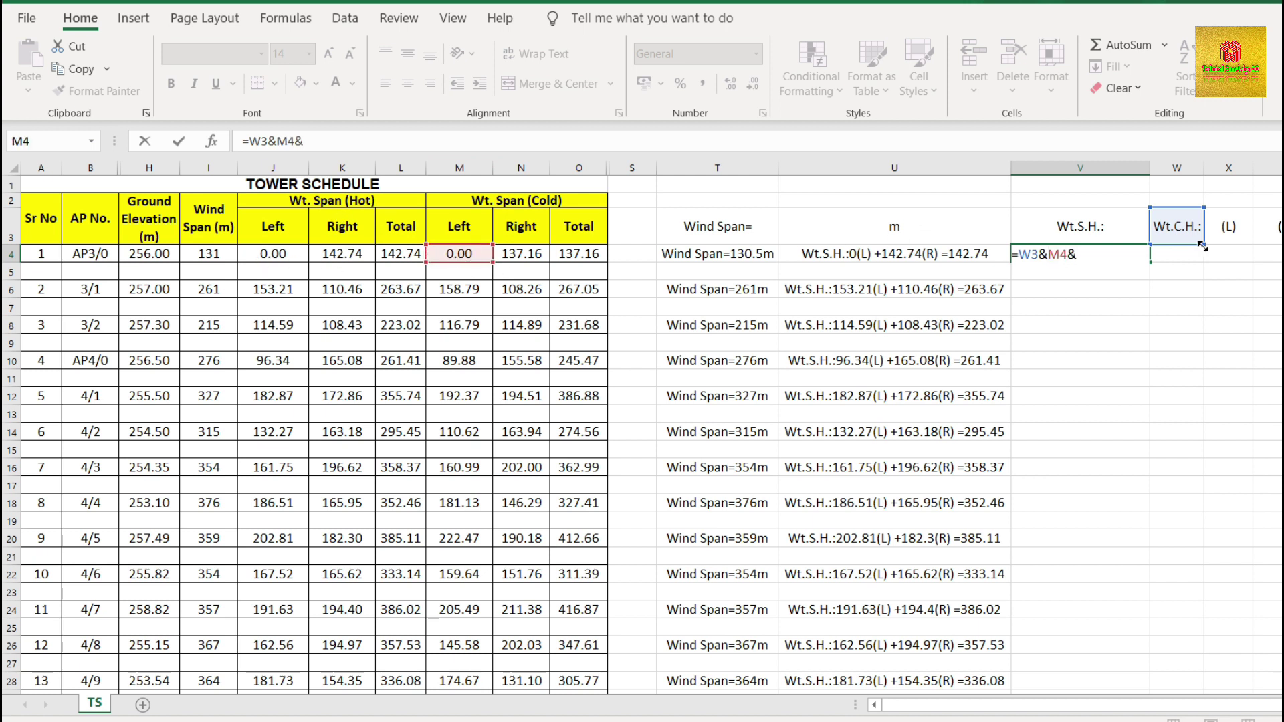
{"action": "left_click", "coordinate": [1240, 224]}
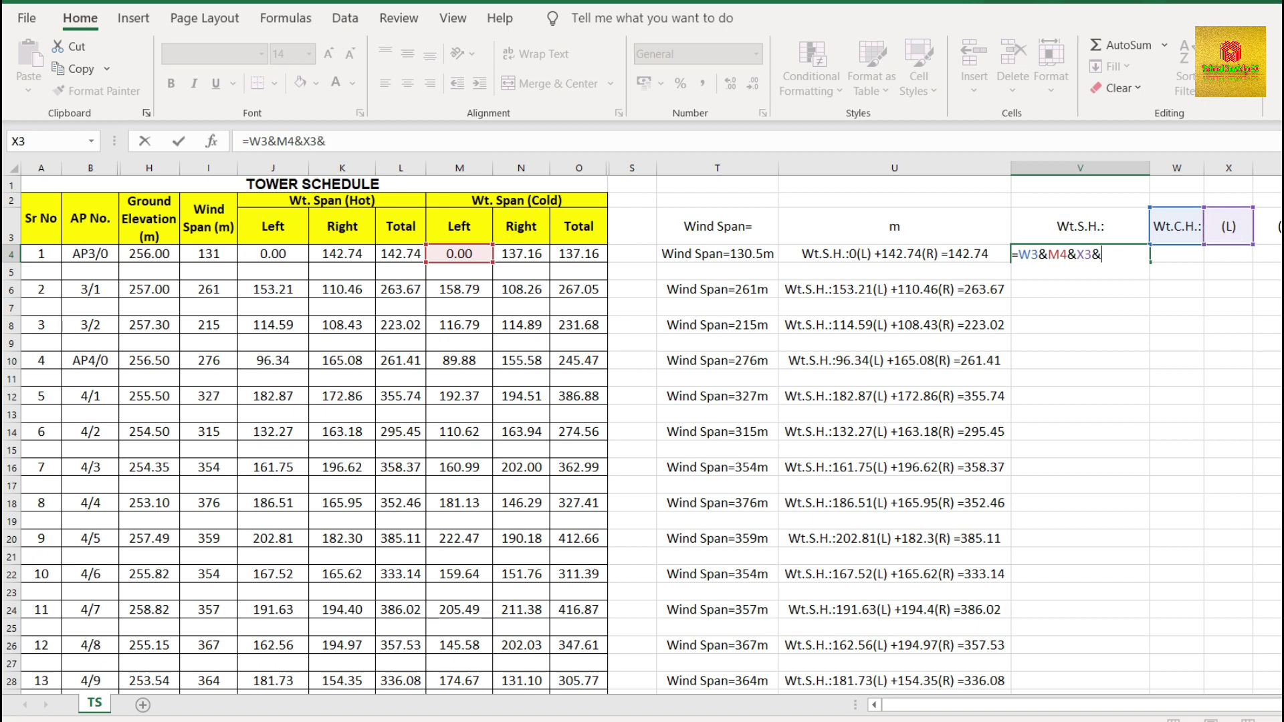
Complete the V4 formula as =W3&M4&X3&Z3&N4&AA3&O4 and fit column V's width to its contents
{"action": "type", "text": "Z3&"}
{"action": "left_click", "coordinate": [545, 255]}
{"action": "type", "text": "&AA3&O4"}
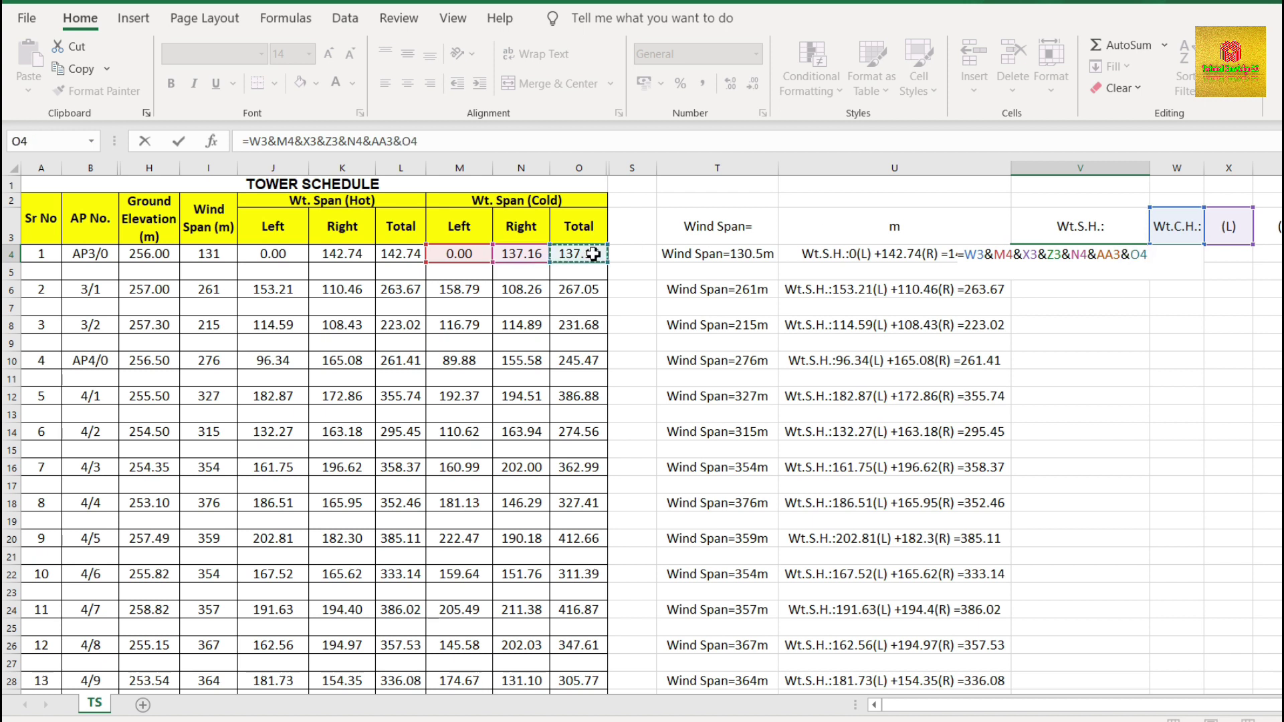
{"action": "key", "text": "Return"}
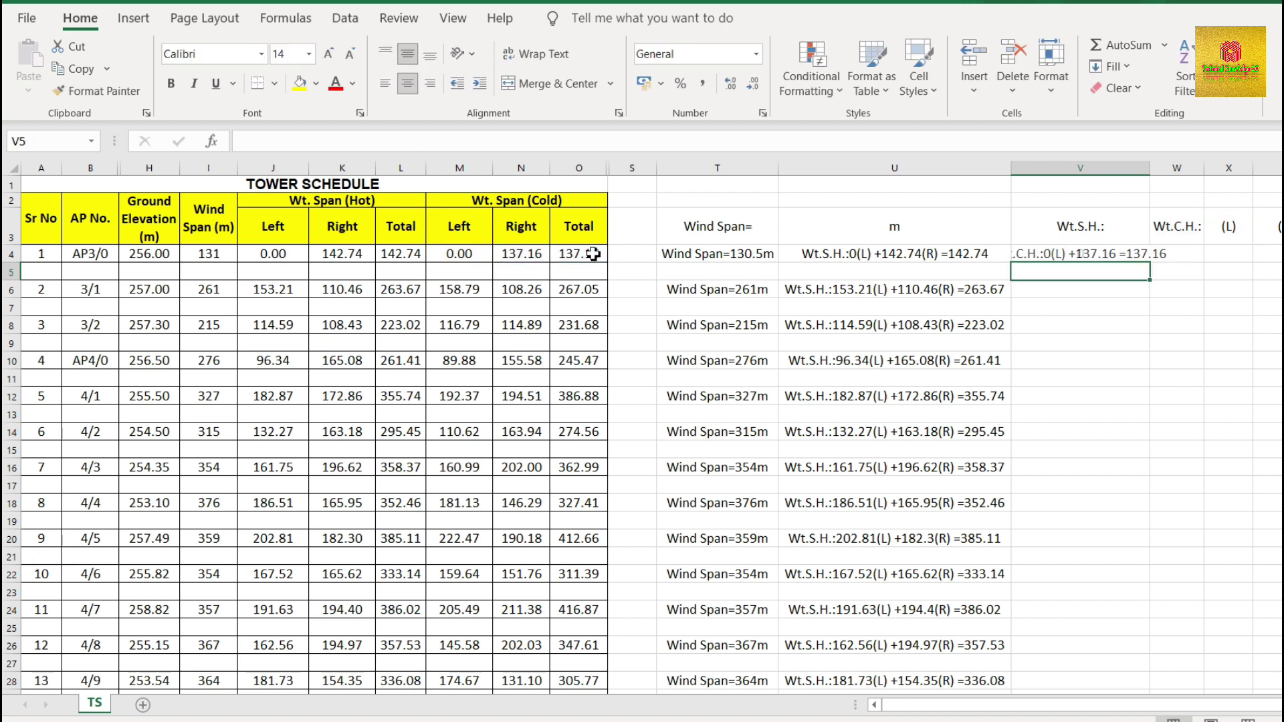
{"action": "double_click", "coordinate": [1144, 162]}
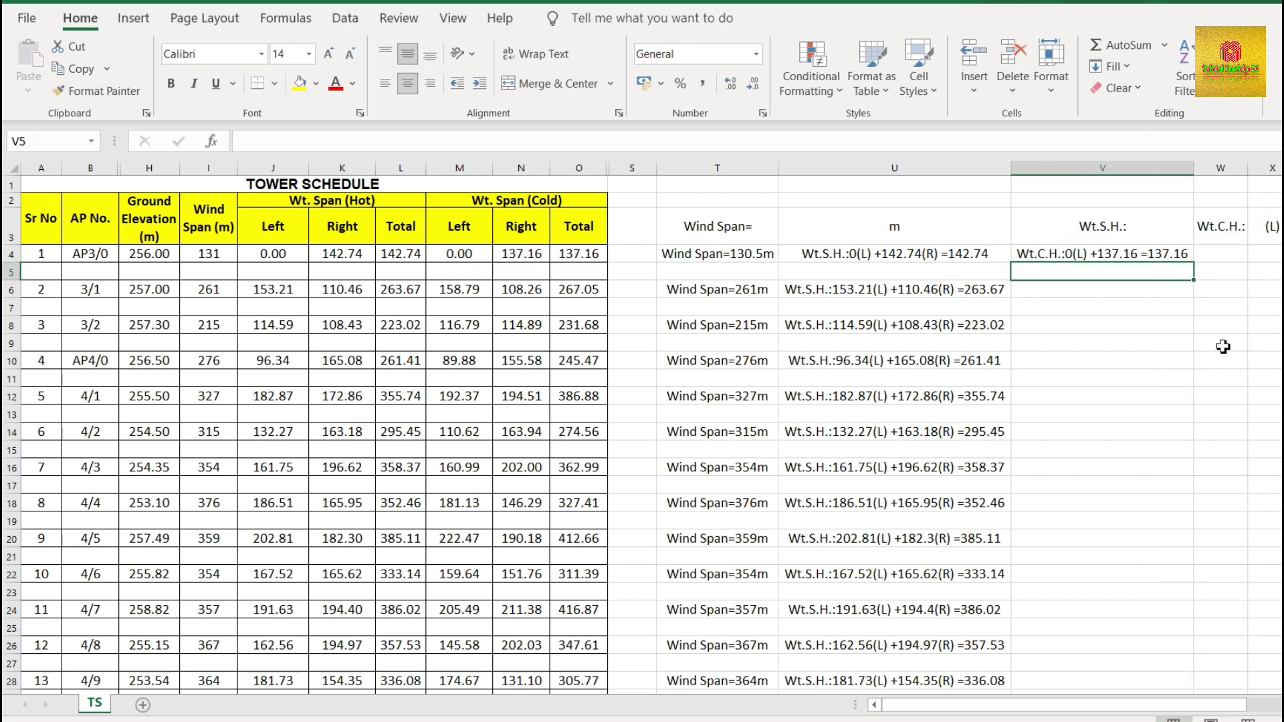
{"action": "left_click", "coordinate": [1220, 343]}
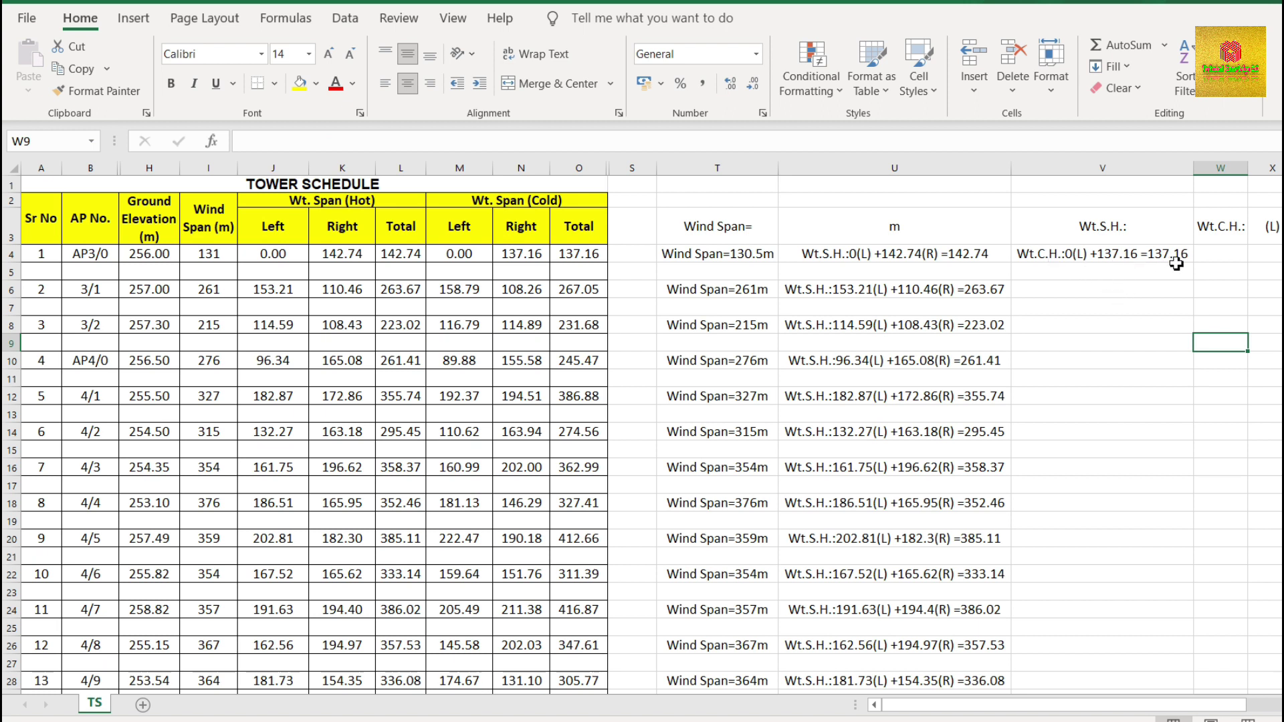
Try the labels Wt.C.h.: in W3 and Wt.S.h.: in V3, and undo both label edits
{"action": "double_click", "coordinate": [1226, 228]}
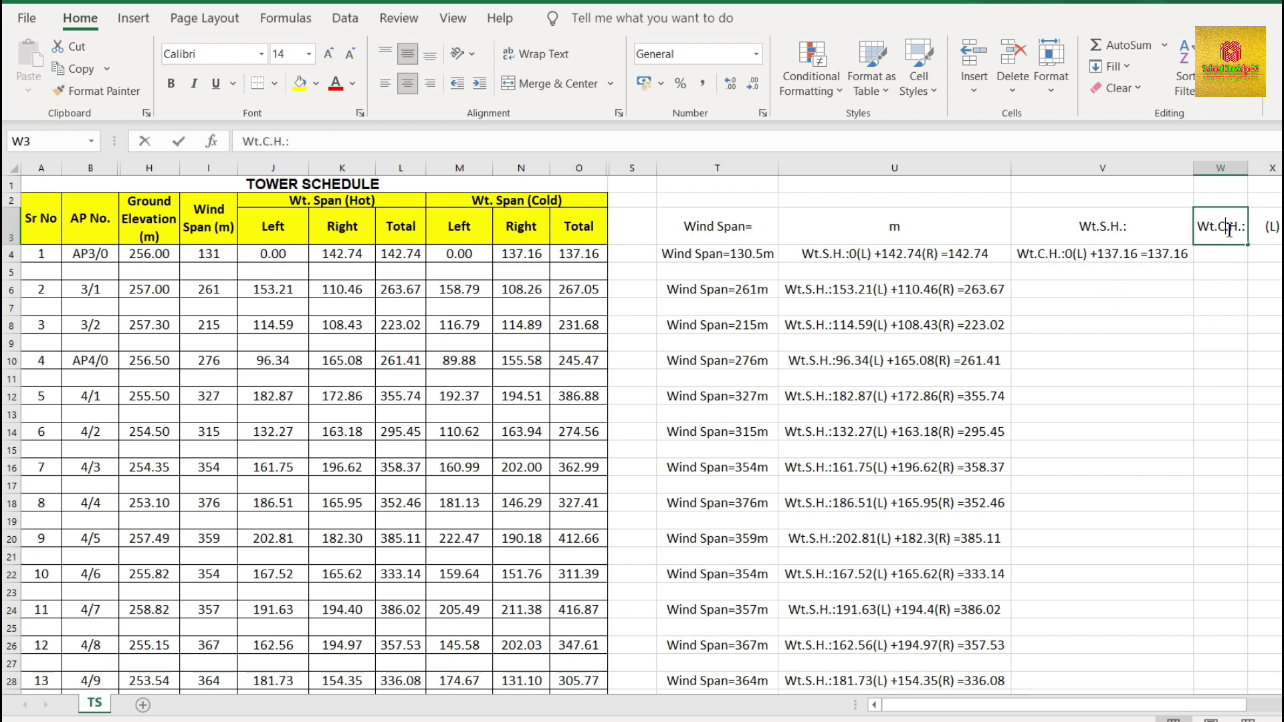
{"action": "type", "text": "h"}
{"action": "left_click", "coordinate": [1241, 304]}
{"action": "left_click", "coordinate": [1121, 227]}
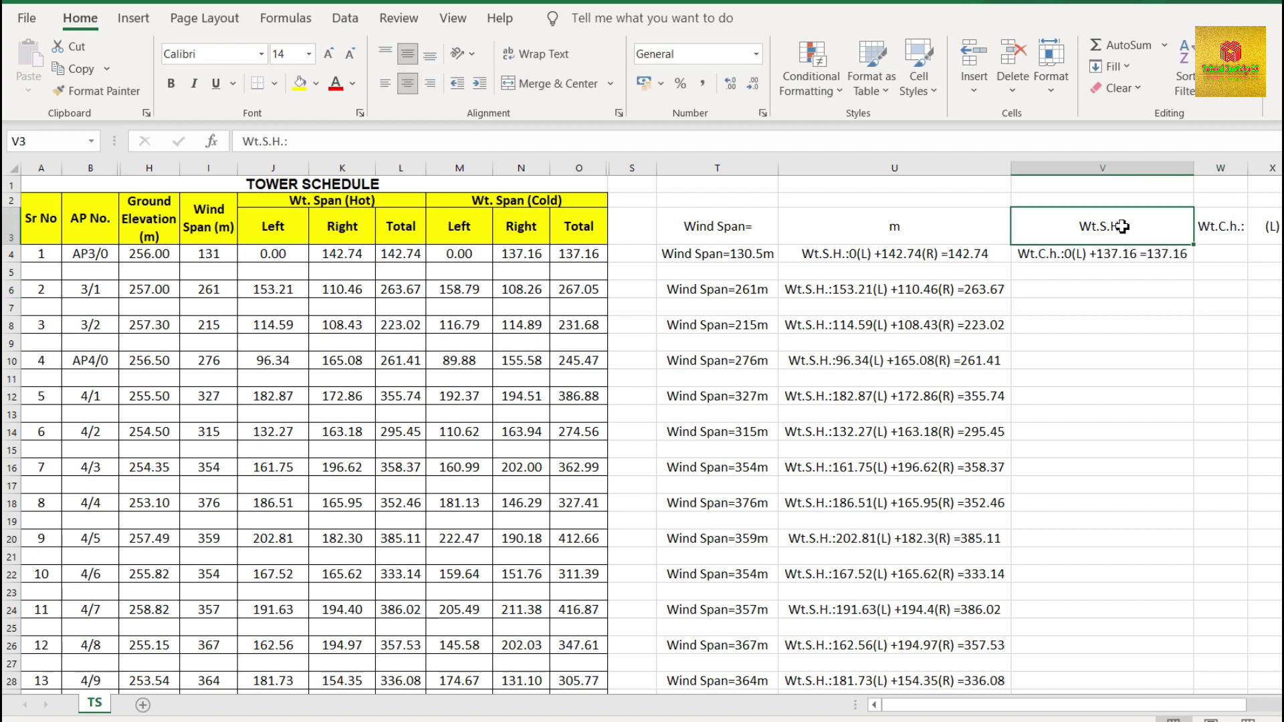
{"action": "double_click", "coordinate": [1121, 226]}
{"action": "left_click_drag", "start_coordinate": [1057, 231], "coordinate": [1042, 231]}
{"action": "type", "text": "h"}
{"action": "left_click", "coordinate": [1201, 390]}
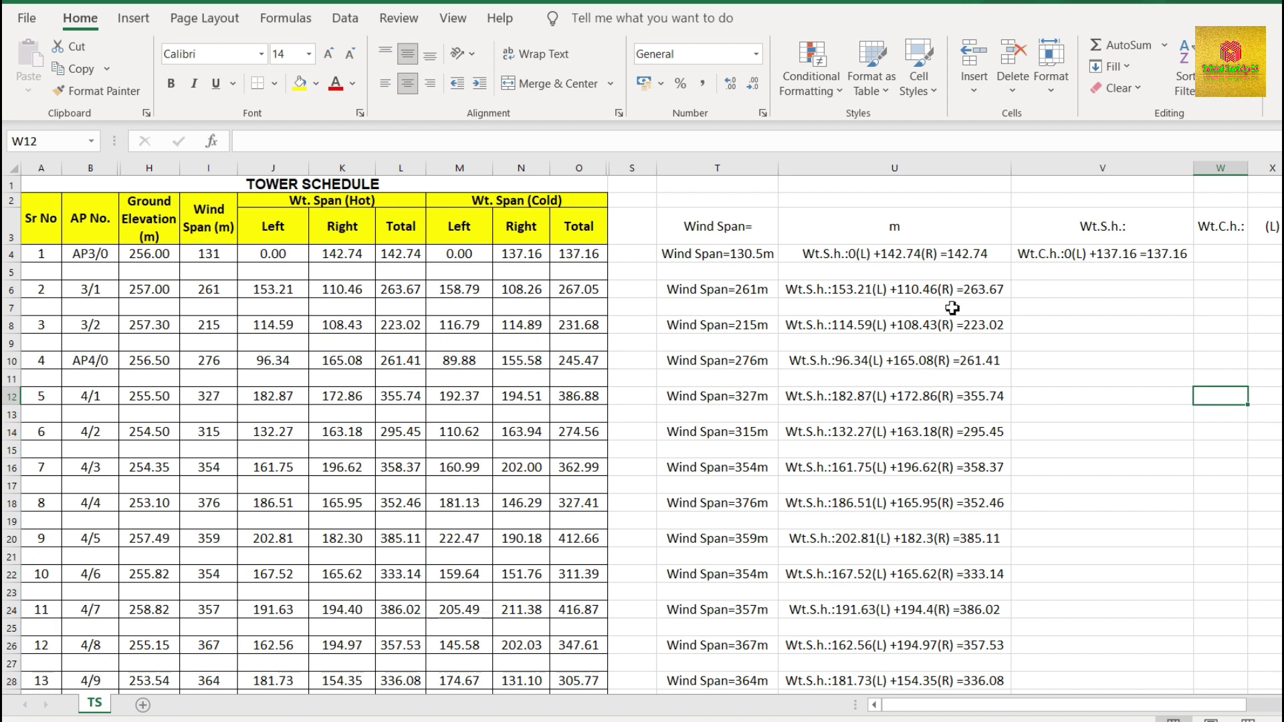
{"action": "key", "text": "ctrl+z"}
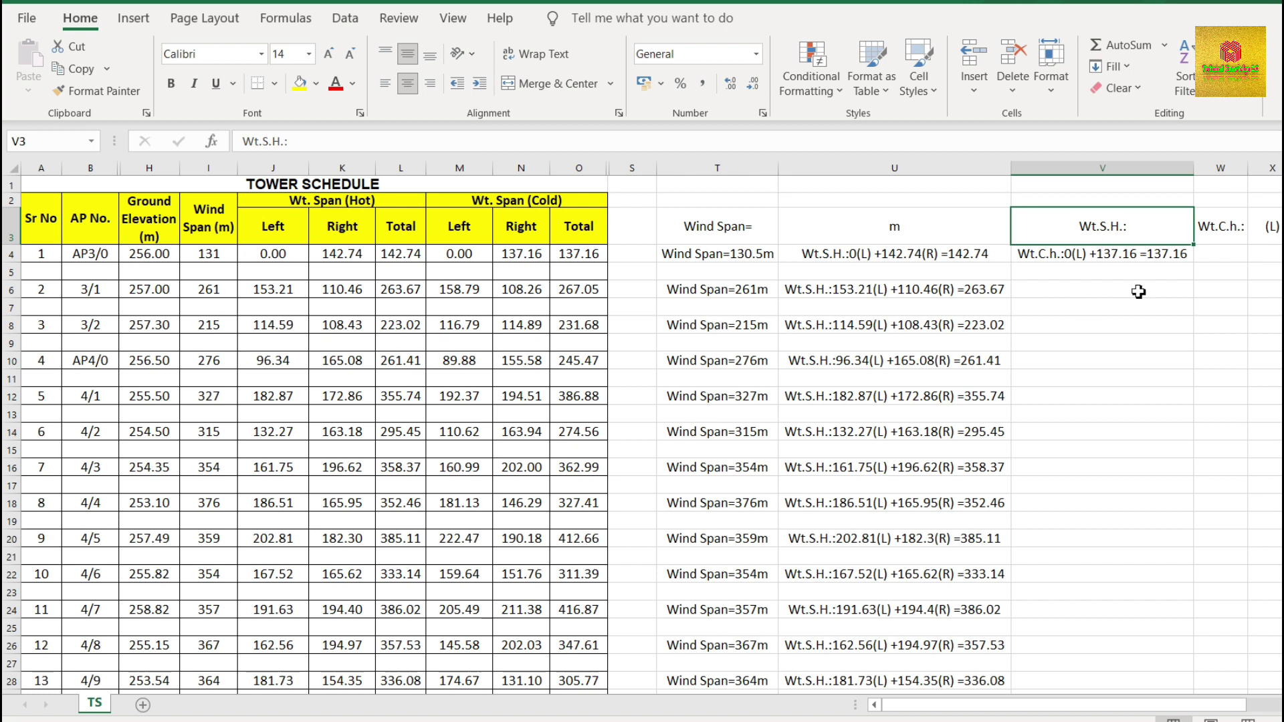
{"action": "key", "text": "ctrl+z"}
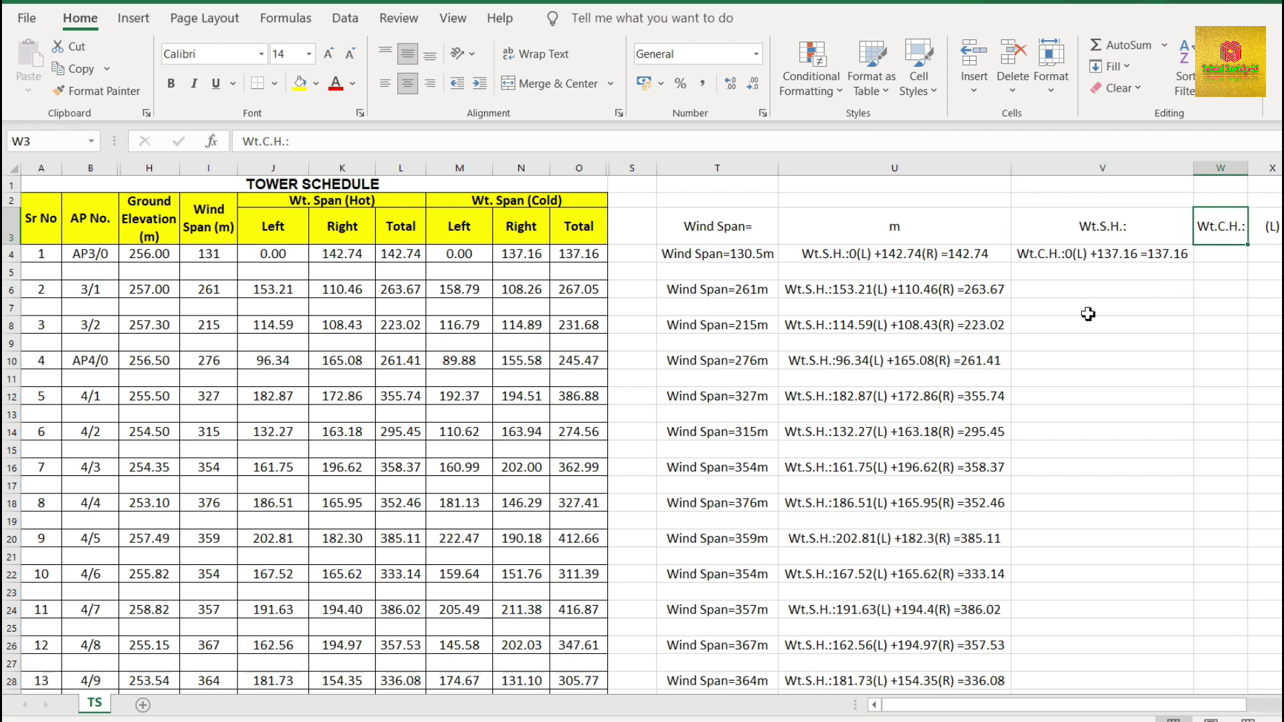
Replace the capital H in the W3 label with a lowercase h and undo that edit
{"action": "double_click", "coordinate": [1237, 228]}
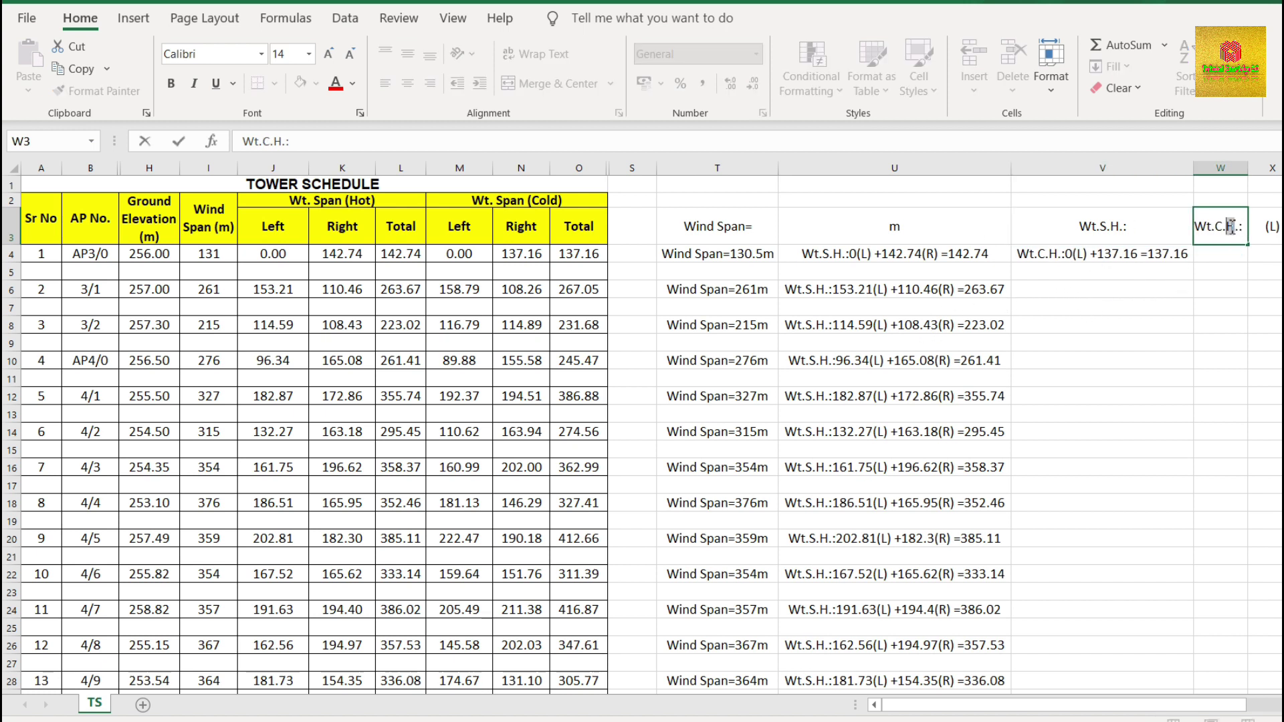
{"action": "key", "text": "BackSpace"}
{"action": "type", "text": "h"}
{"action": "left_click", "coordinate": [1261, 343]}
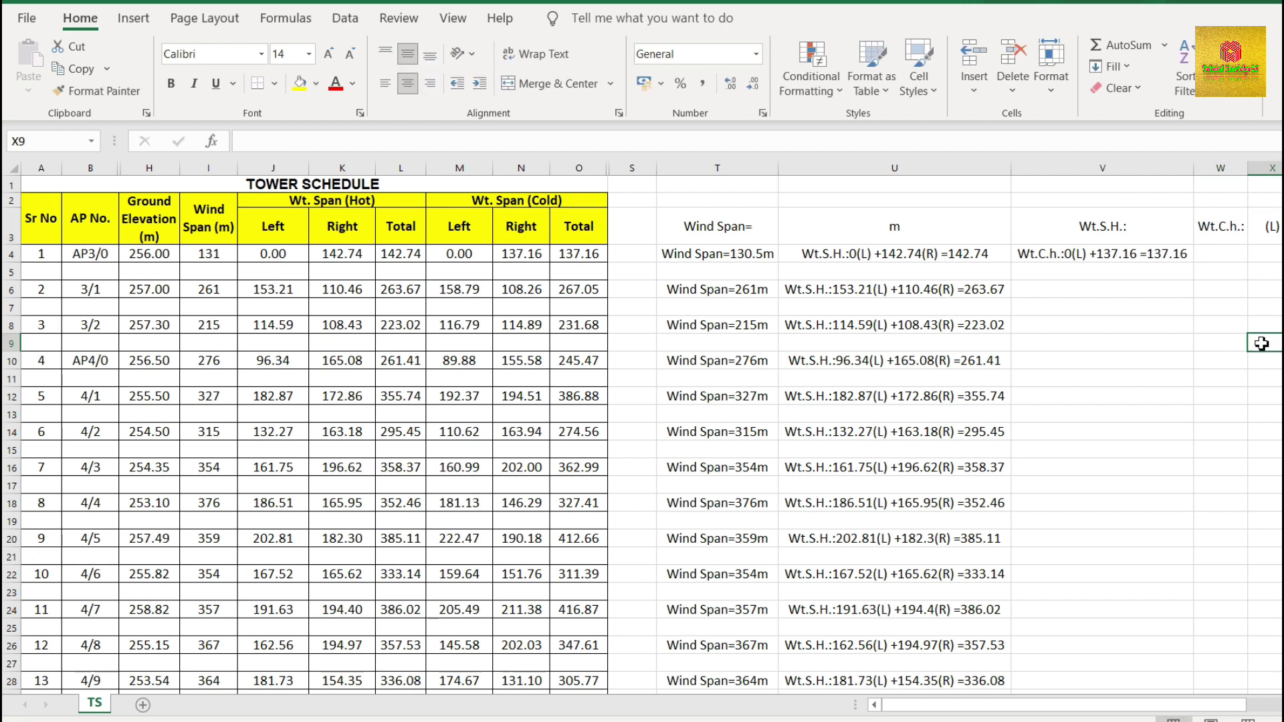
{"action": "key", "text": "ctrl+z"}
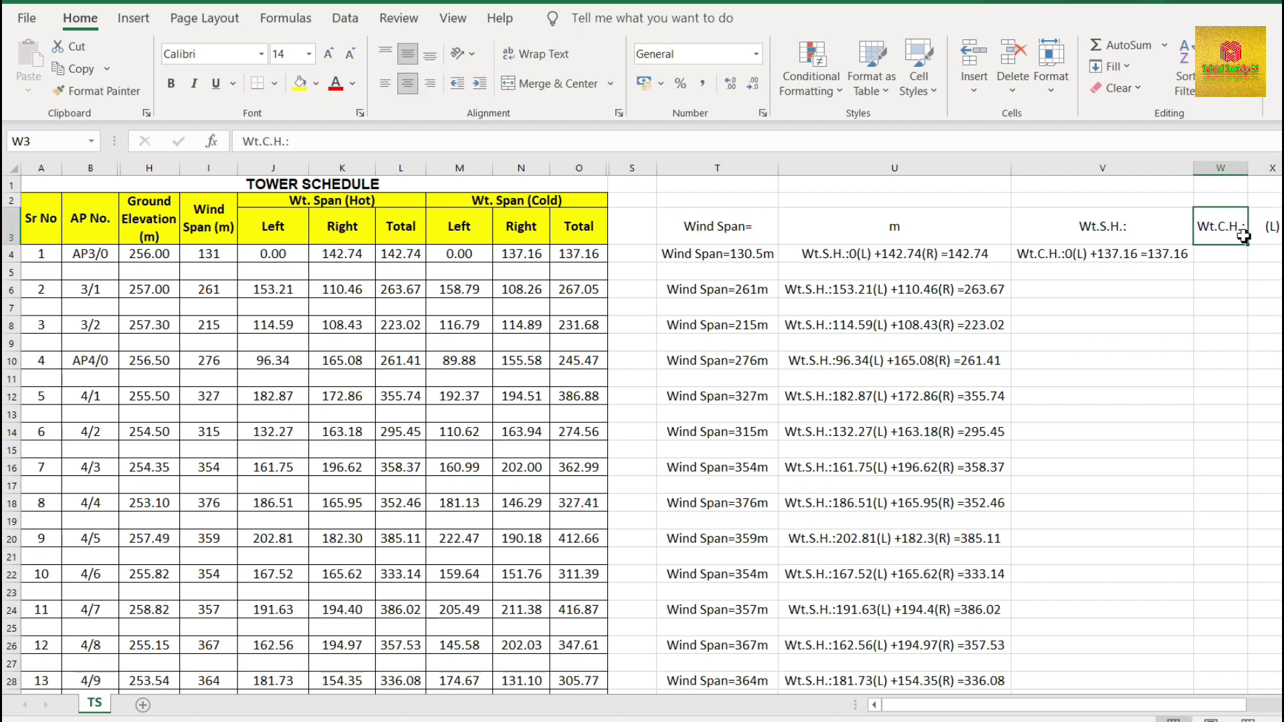
Make the W3 and X3 label references in the V4 formula absolute as $W$3 and $X$3
{"action": "left_click", "coordinate": [1123, 260]}
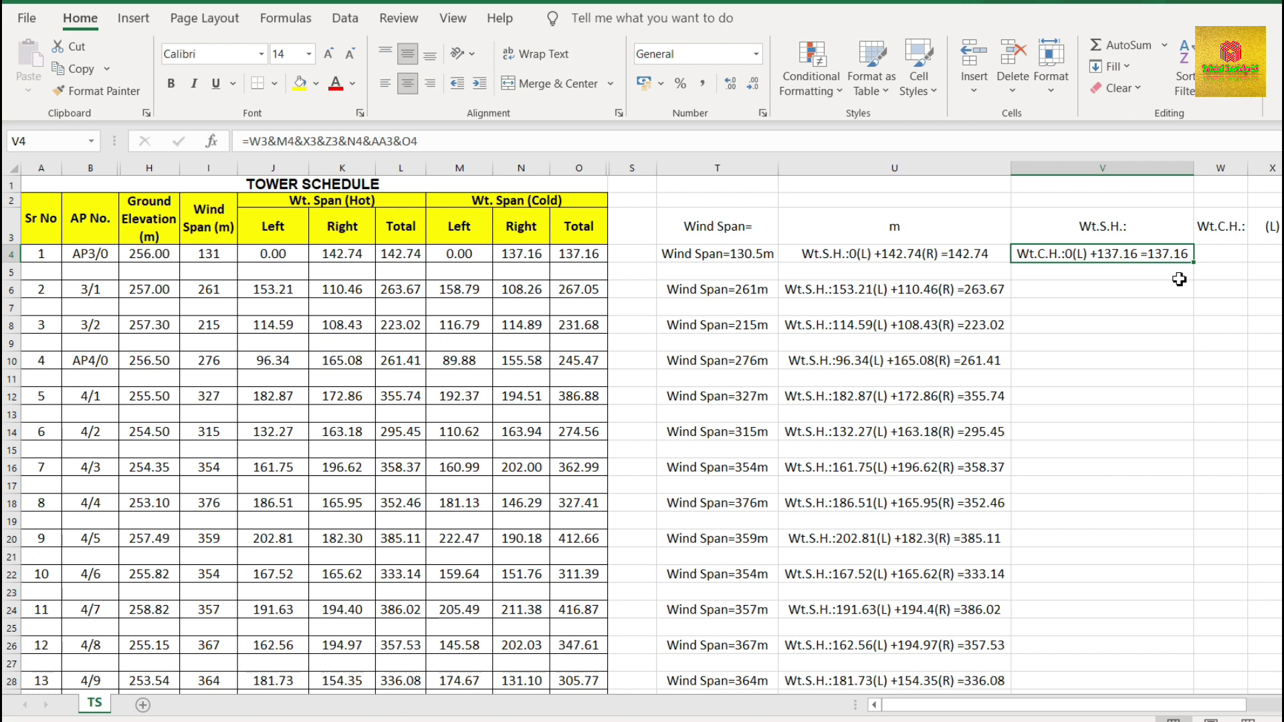
{"action": "double_click", "coordinate": [1100, 255]}
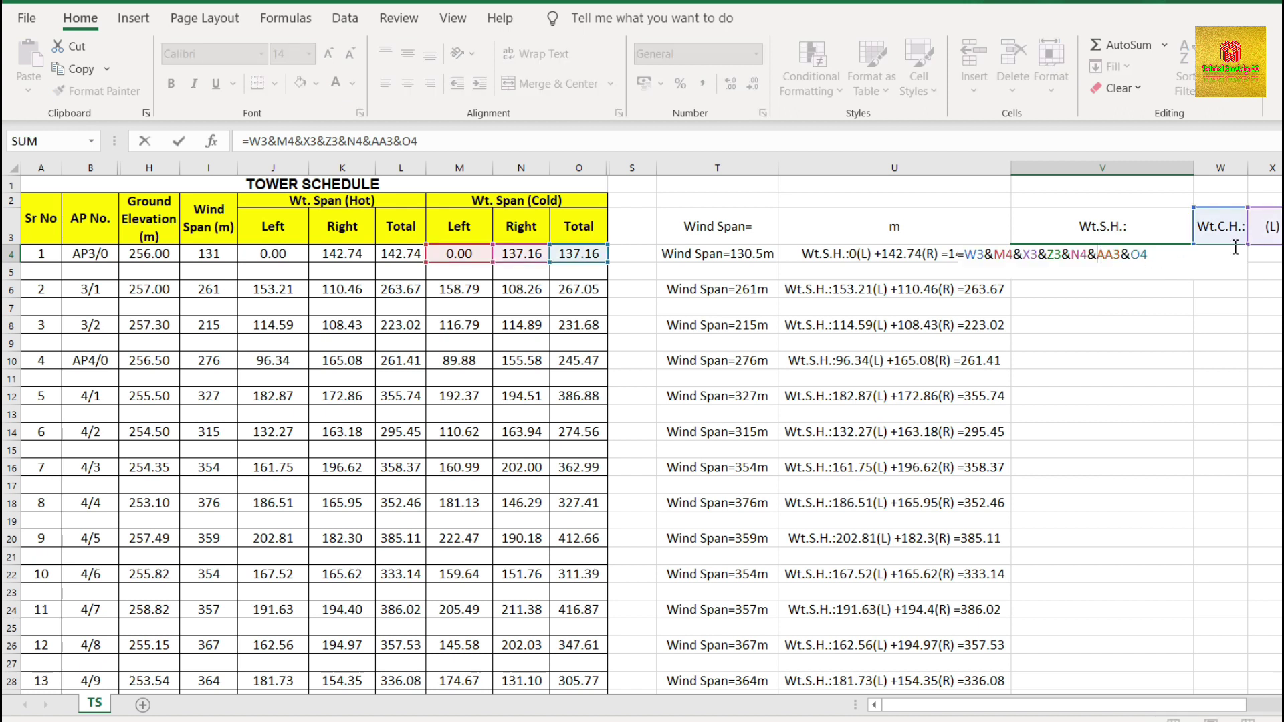
{"action": "left_click", "coordinate": [968, 254]}
{"action": "type", "text": "$"}
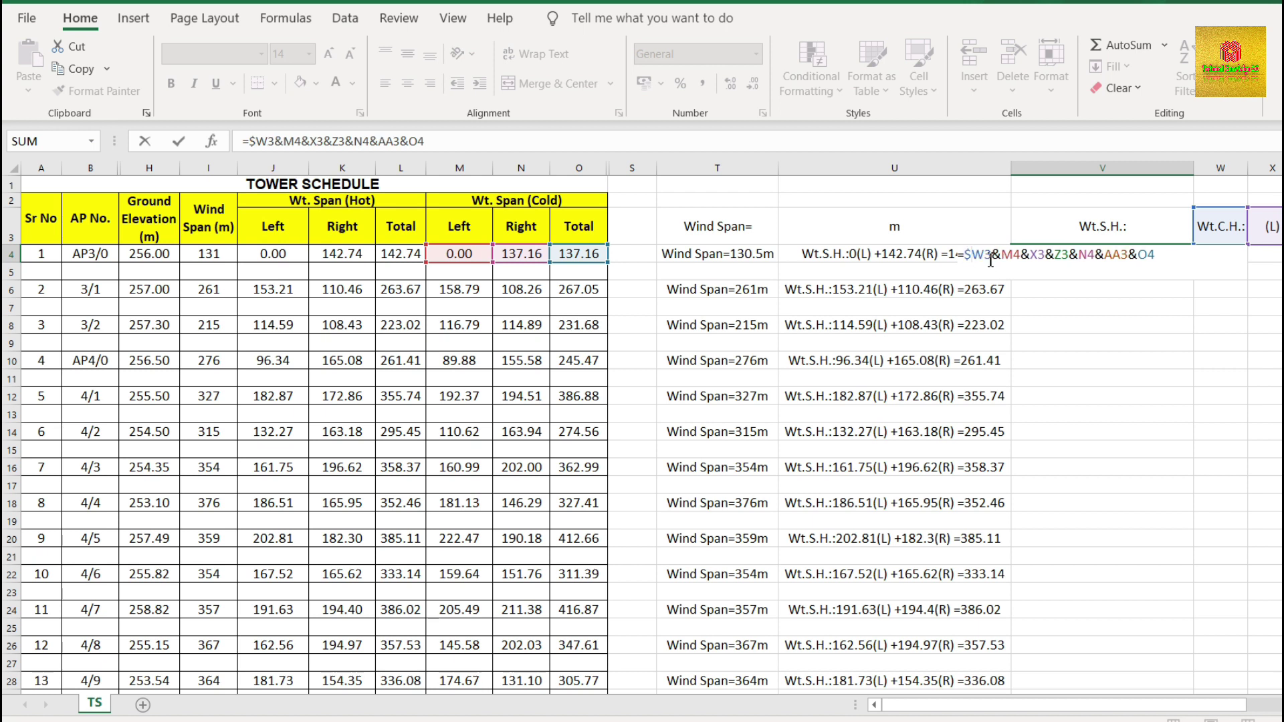
{"action": "type", "text": "$"}
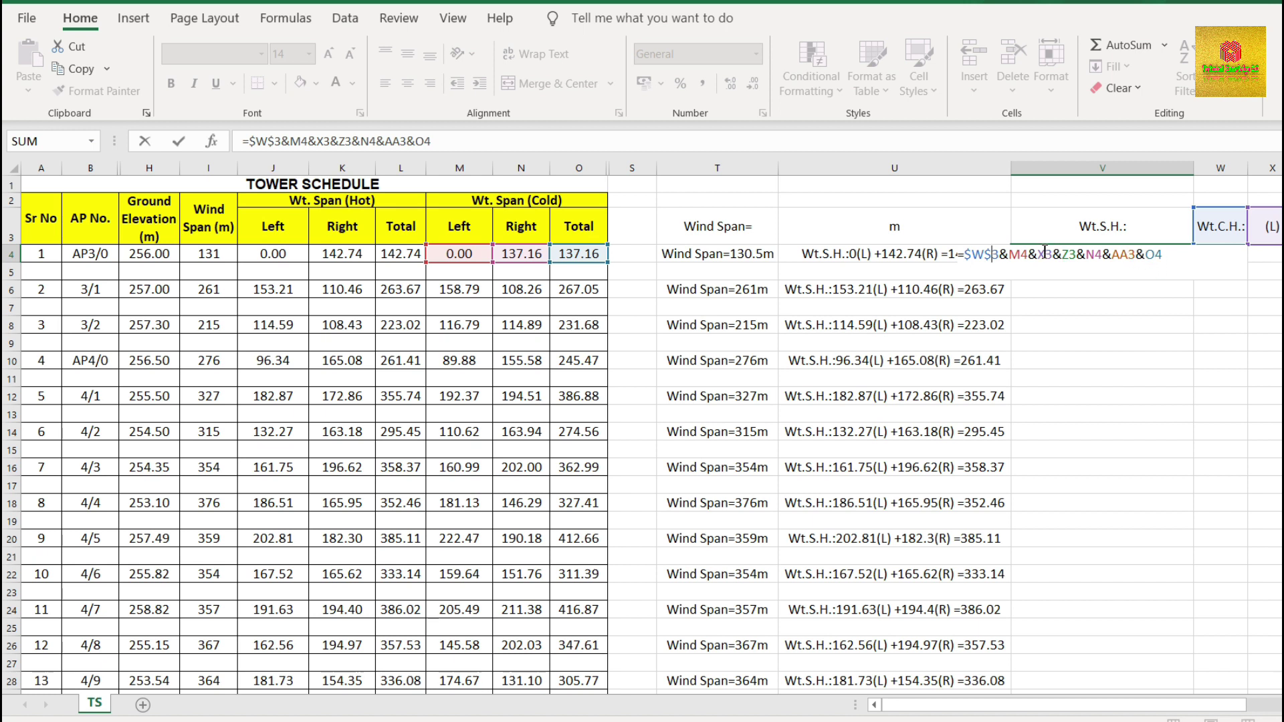
{"action": "type", "text": "$"}
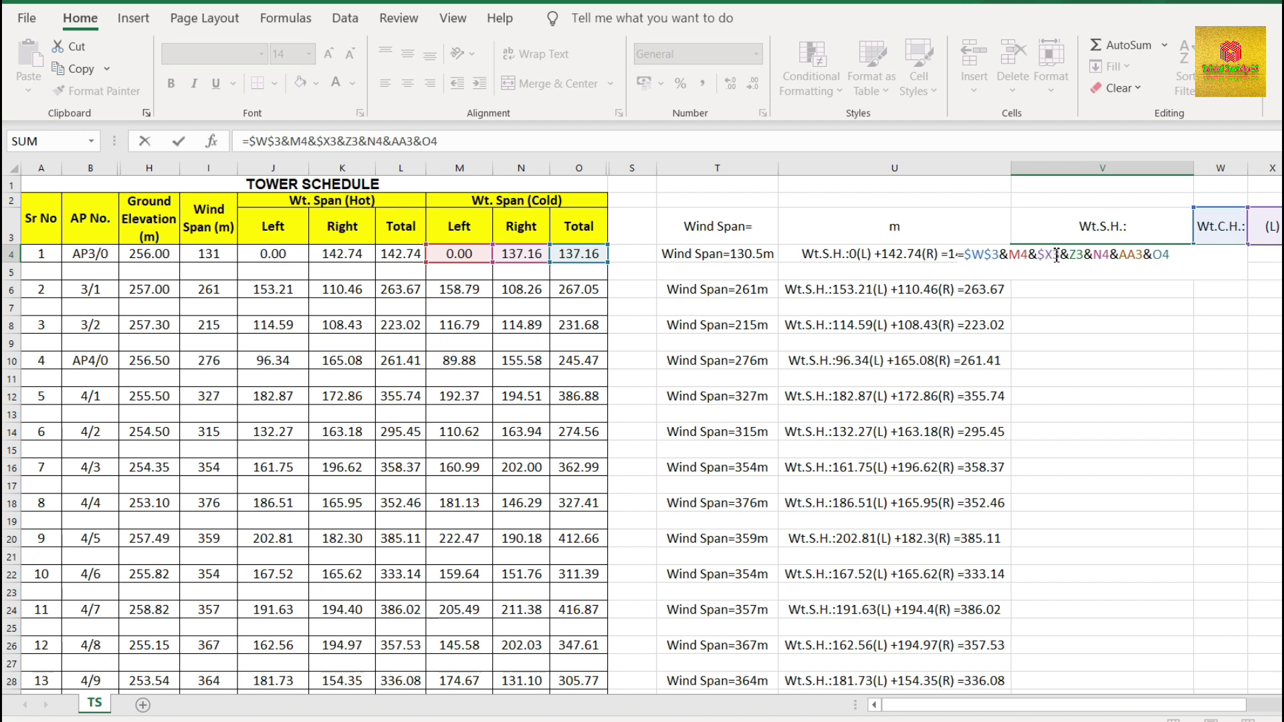
{"action": "type", "text": "$"}
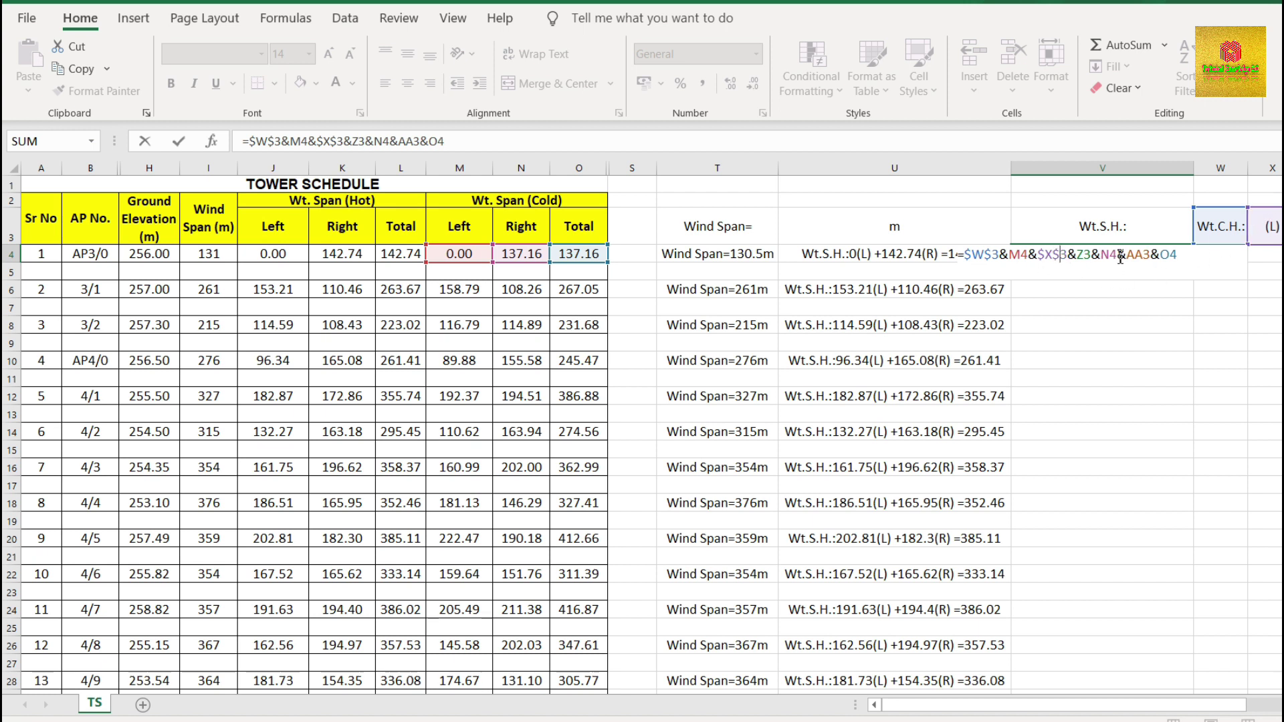
Make the Z3 and AA3 references absolute so V4 holds =$W$3&M4&$X$3&$Z$3&N4&$AA$3&O4
{"action": "type", "text": "$Z"}
{"action": "type", "text": "$Z$"}
{"action": "left_click_drag", "start_coordinate": [1225, 705], "coordinate": [1271, 716]}
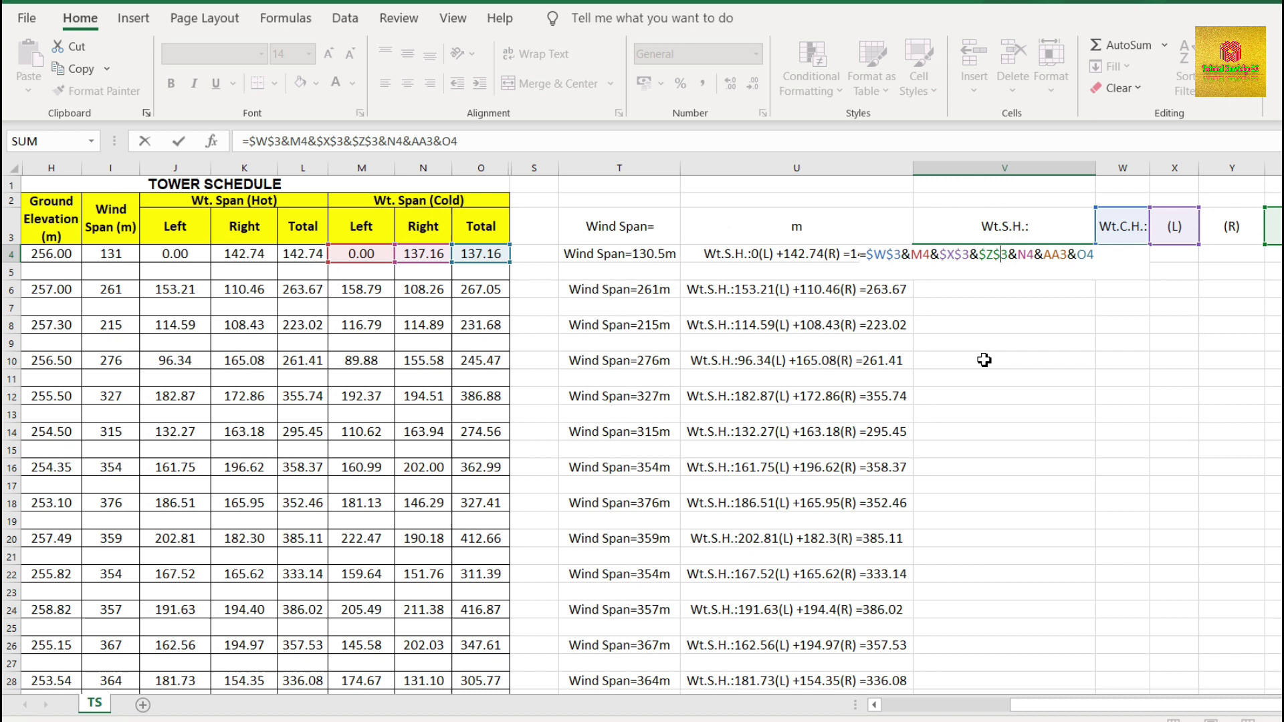
{"action": "left_click", "coordinate": [1059, 260]}
{"action": "type", "text": "$"}
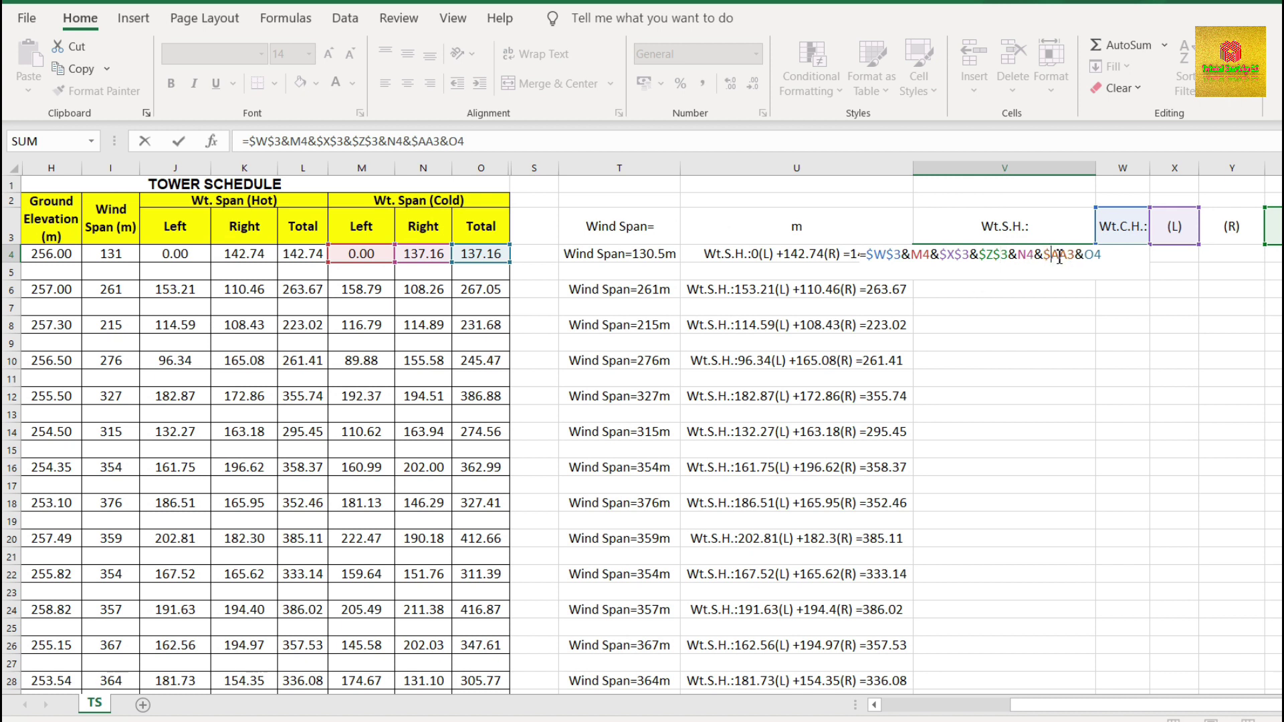
{"action": "left_click", "coordinate": [1071, 254]}
{"action": "type", "text": "$"}
{"action": "key", "text": "Return"}
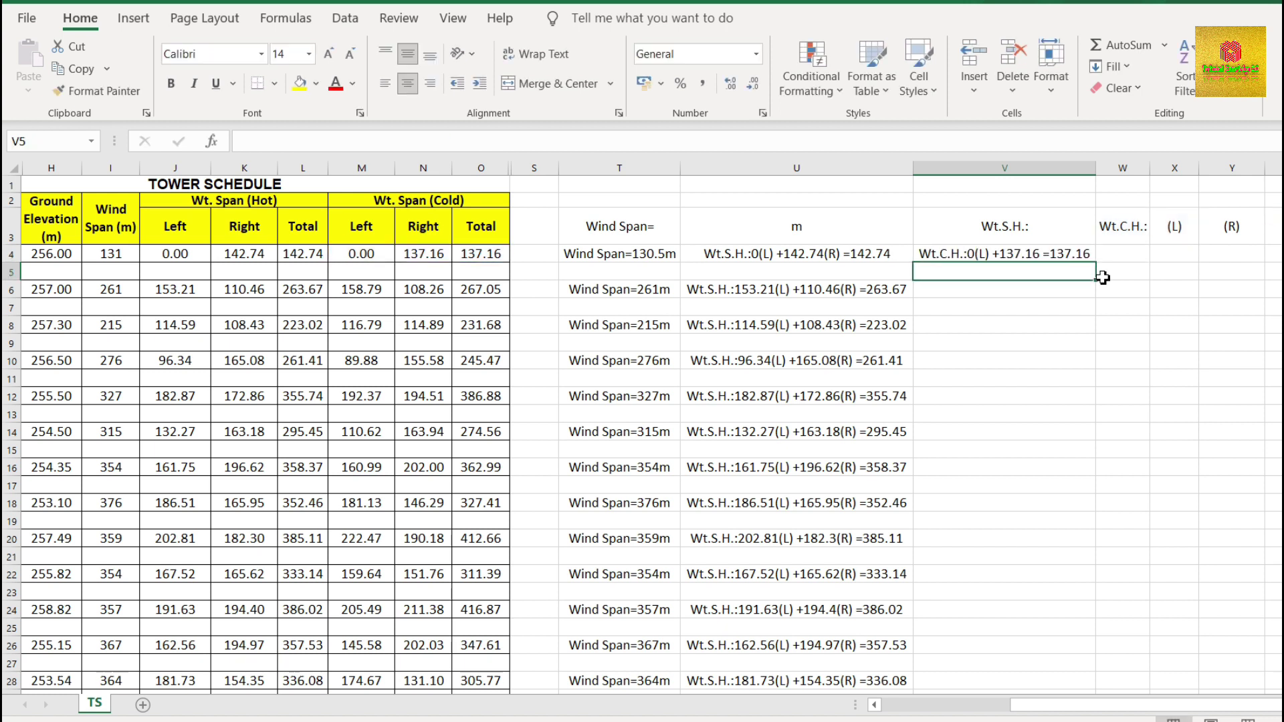
Copy the V4 cold weight span formula to V6 and fit column V's width to its contents
{"action": "left_click", "coordinate": [1033, 256]}
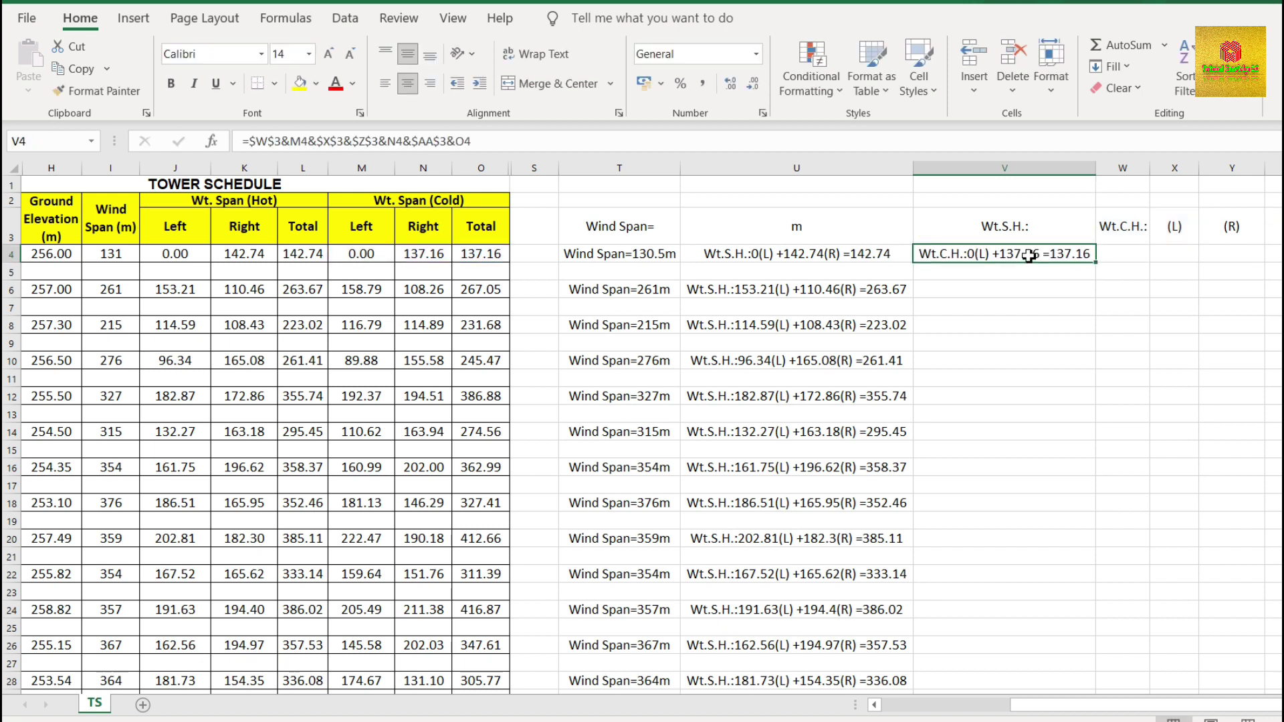
{"action": "key", "text": "ctrl+c"}
{"action": "left_click", "coordinate": [989, 295]}
{"action": "key", "text": "ctrl+v"}
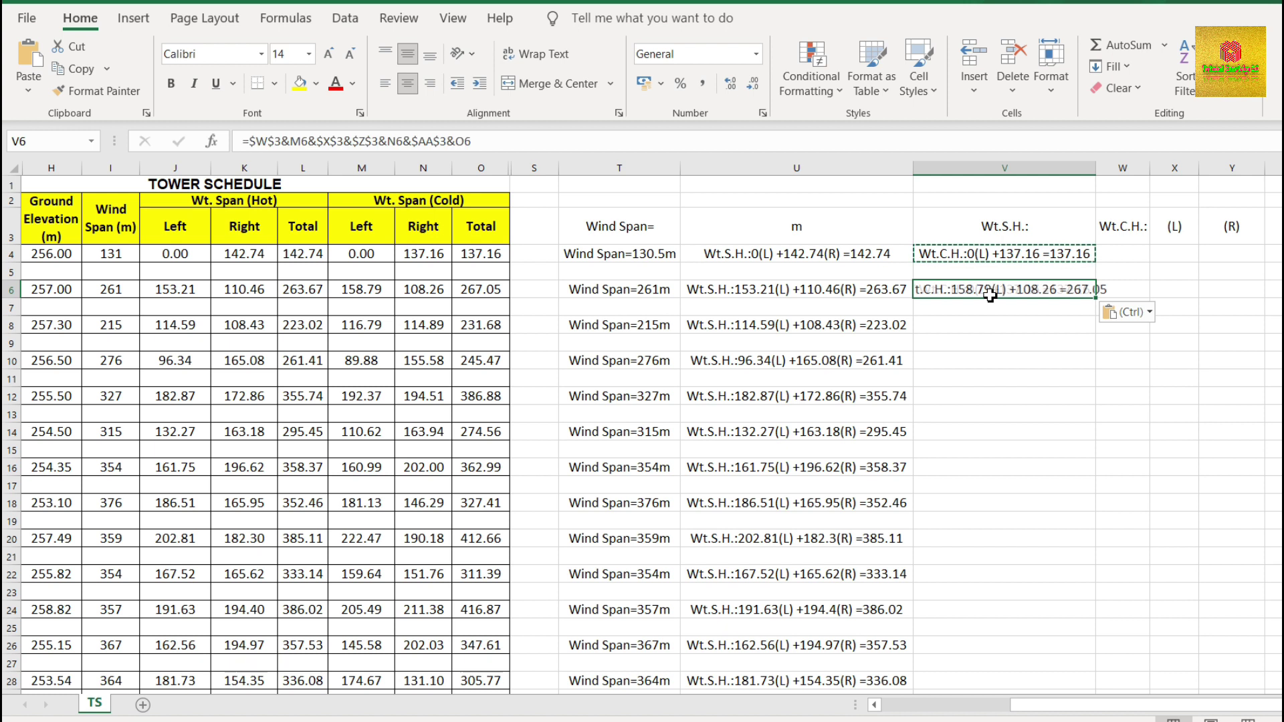
{"action": "double_click", "coordinate": [1096, 162]}
{"action": "double_click", "coordinate": [989, 293]}
{"action": "key", "text": "Escape"}
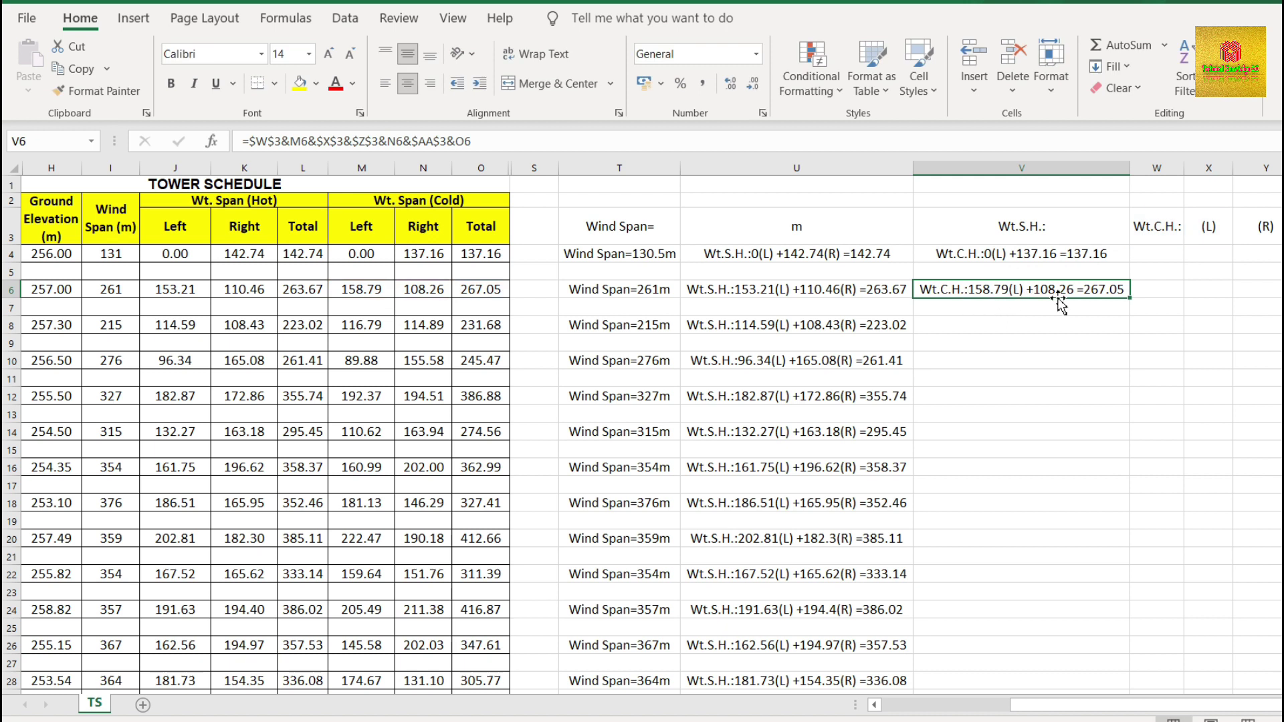
Fill the cold weight span formula down column V to row 42, keeping the alternating blank rows
{"action": "left_click", "coordinate": [376, 297]}
{"action": "left_click", "coordinate": [434, 291]}
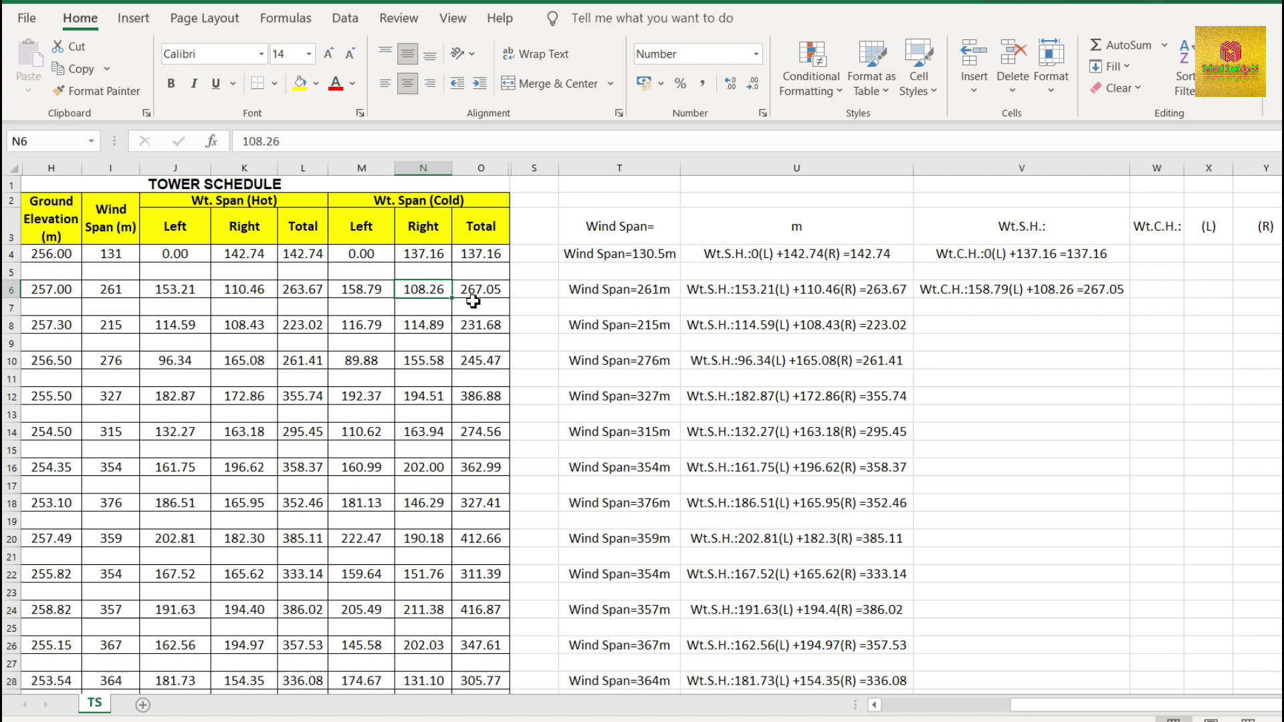
{"action": "left_click_drag", "start_coordinate": [1065, 276], "coordinate": [1201, 547]}
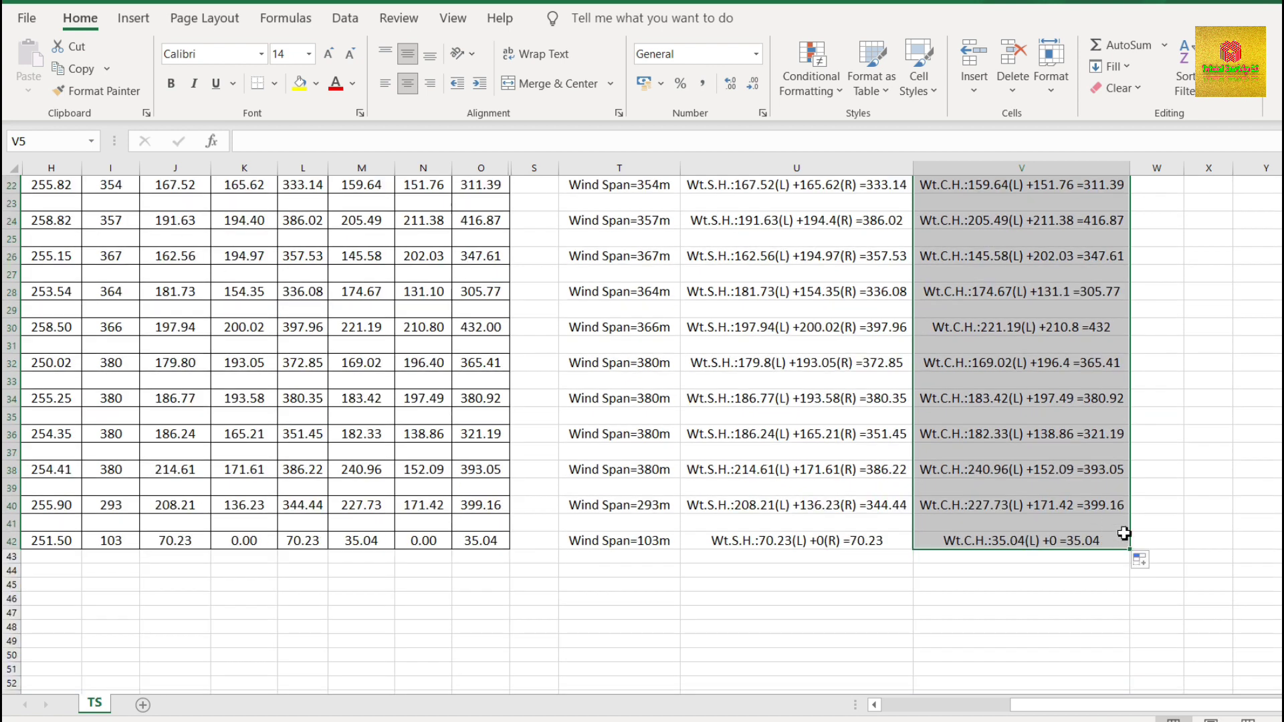
{"action": "scroll", "coordinate": [1177, 519], "scroll_direction": "up", "scroll_amount": 1}
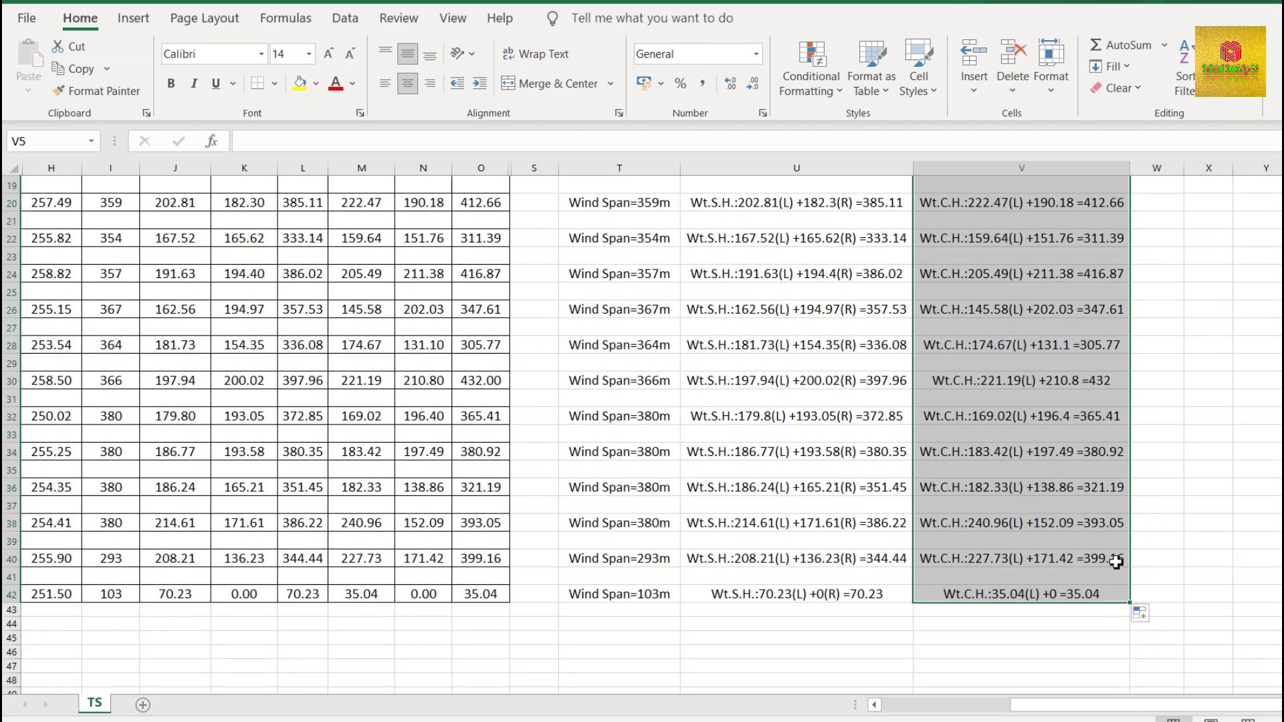
{"action": "scroll", "coordinate": [1114, 528], "scroll_direction": "up", "scroll_amount": 6}
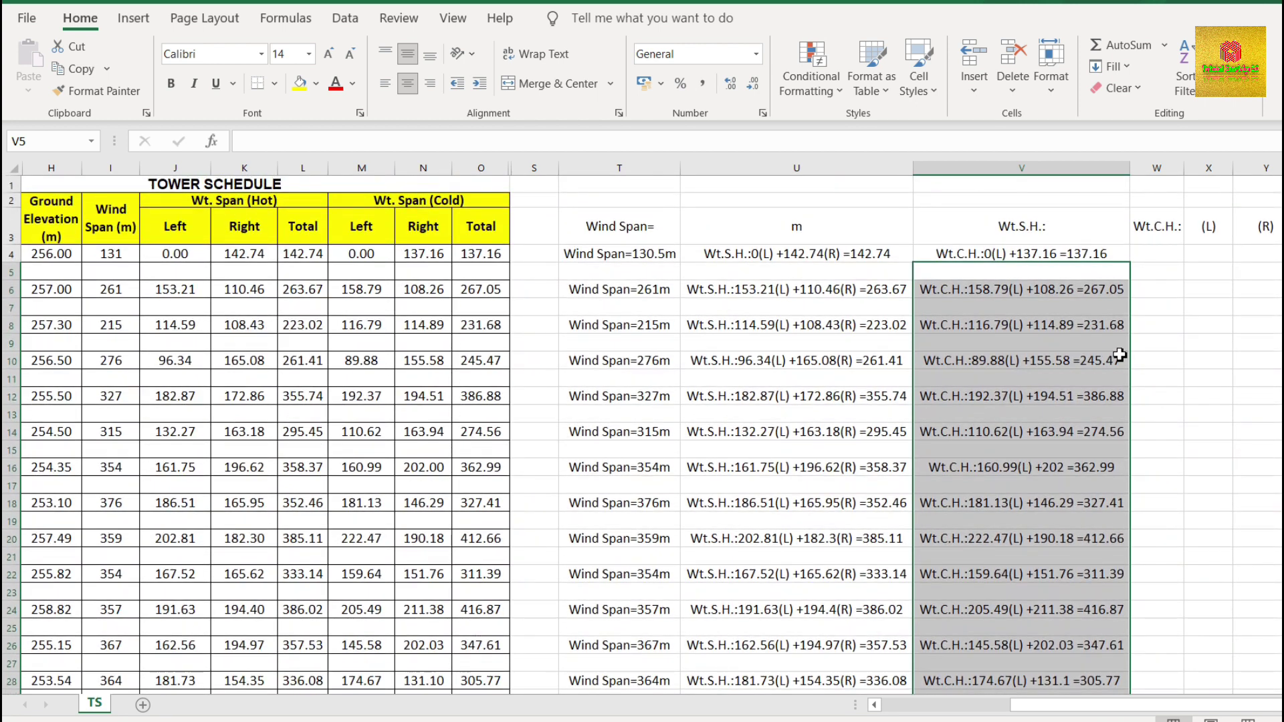
Append the m unit label to the end of the U4 formula with the absolute reference &$U$3
{"action": "double_click", "coordinate": [894, 253]}
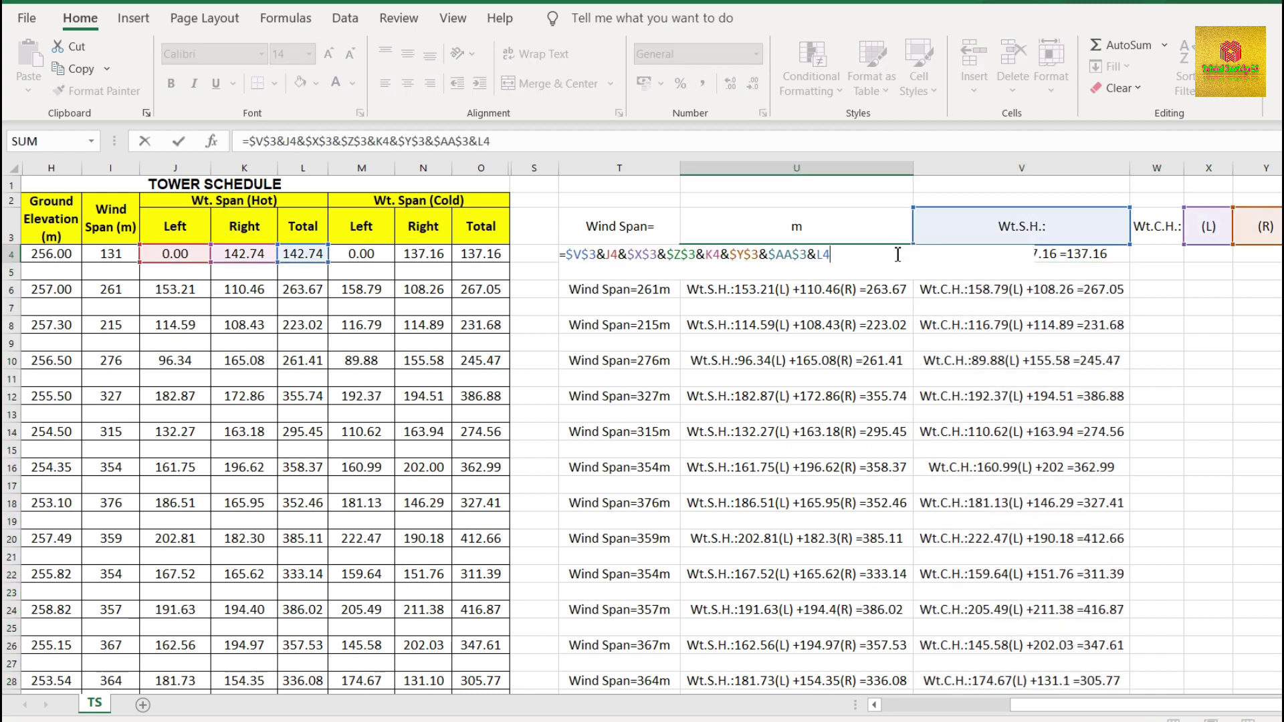
{"action": "type", "text": "&"}
{"action": "left_click", "coordinate": [817, 228]}
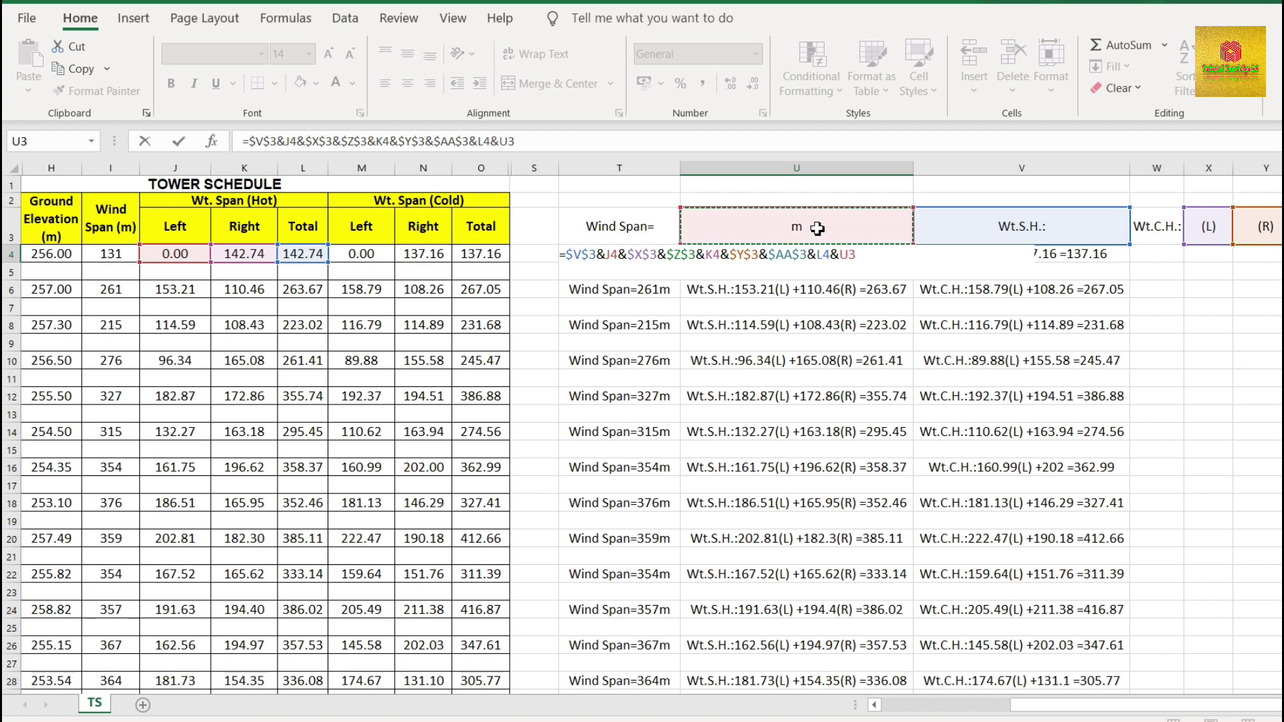
{"action": "left_click", "coordinate": [496, 142]}
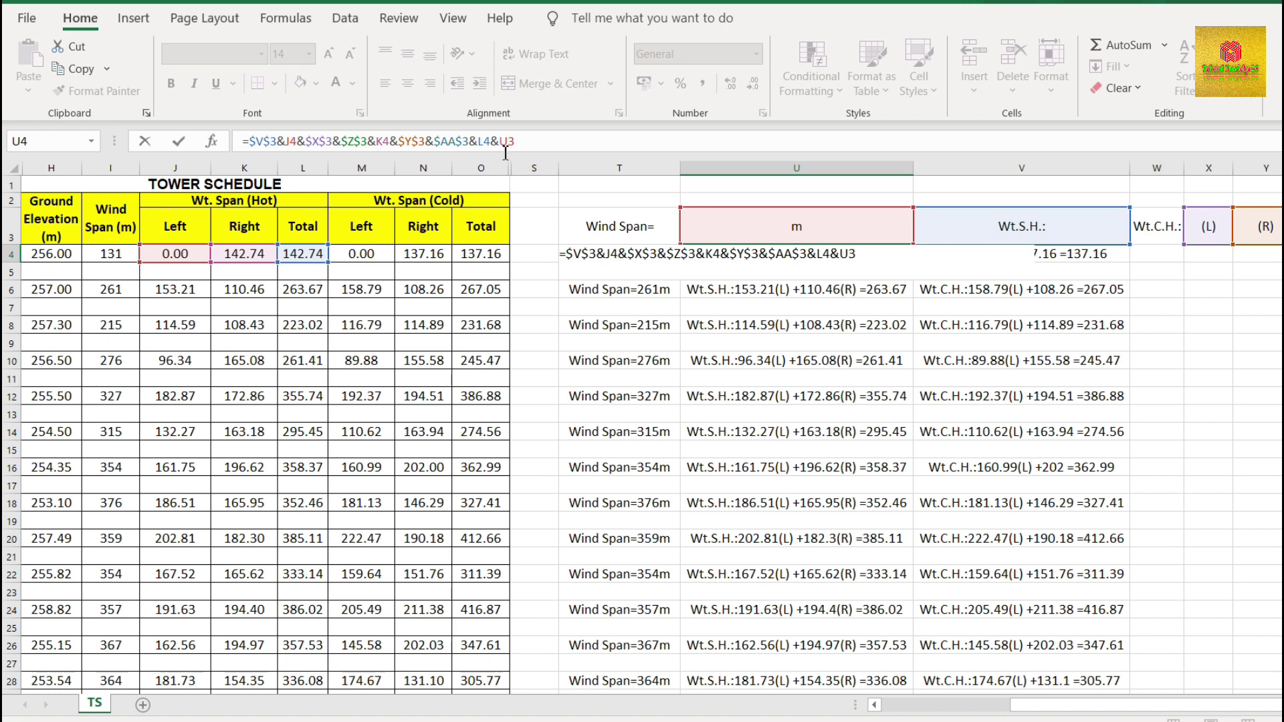
{"action": "type", "text": "$V"}
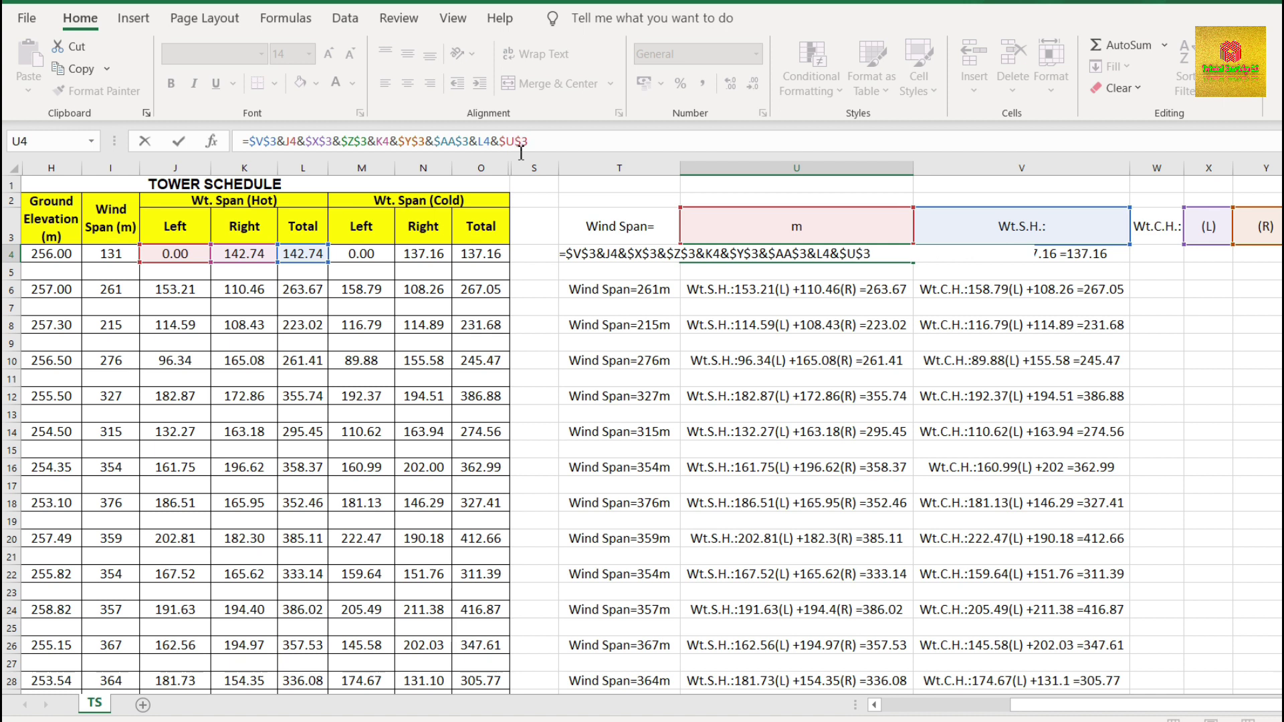
{"action": "type", "text": "$"}
{"action": "key", "text": "Return"}
{"action": "left_click", "coordinate": [894, 258]}
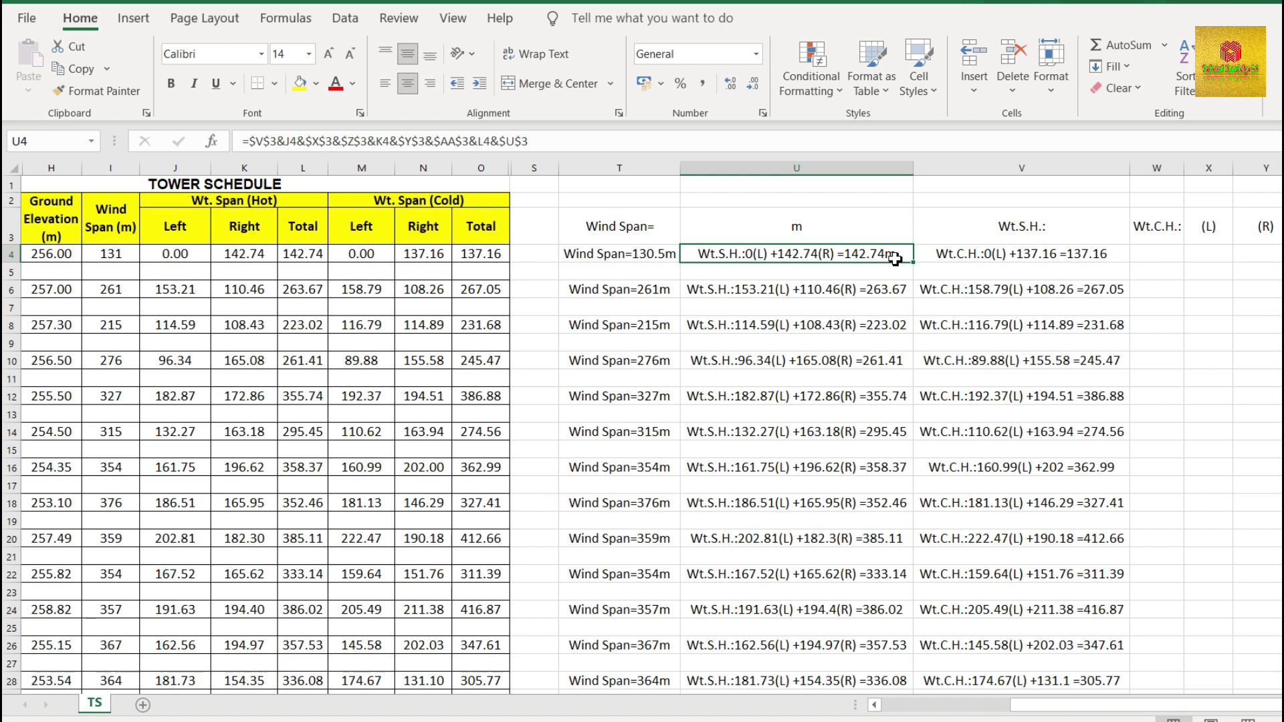
Highlight cell U4 with a yellow fill
{"action": "left_click", "coordinate": [895, 721]}
{"action": "left_click", "coordinate": [1228, 717]}
{"action": "left_click", "coordinate": [1258, 467]}
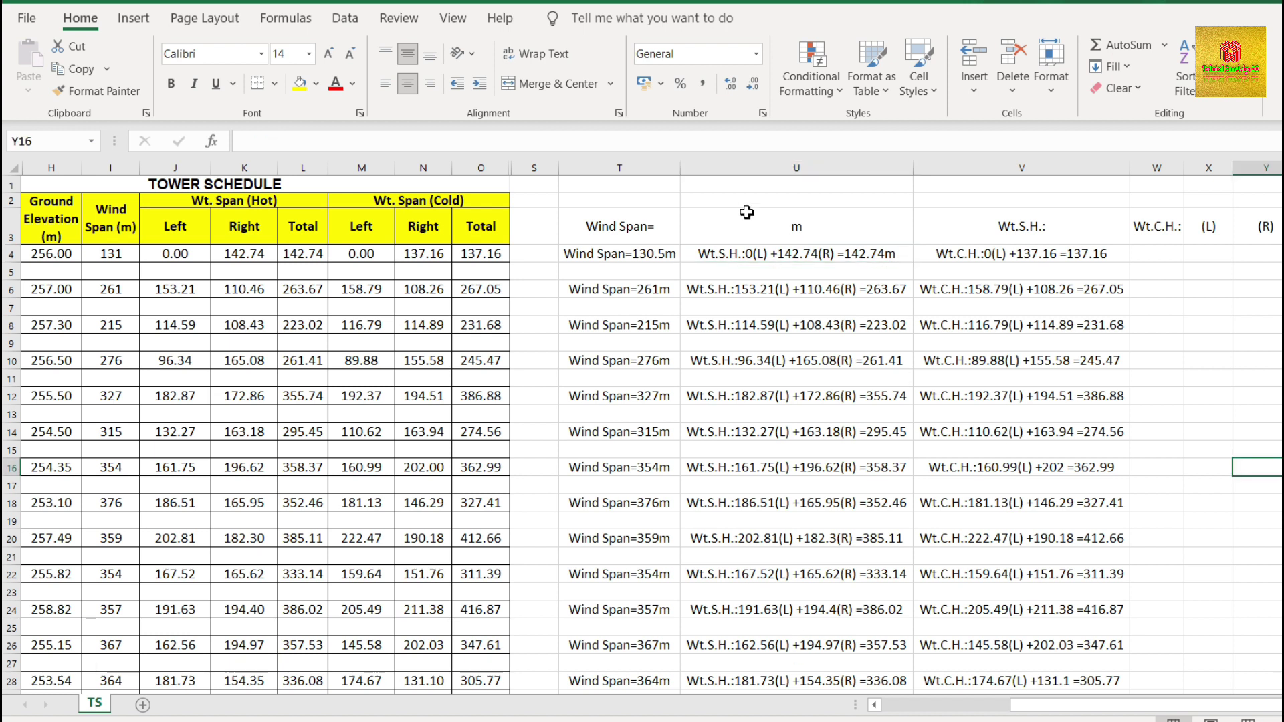
{"action": "left_click", "coordinate": [869, 254]}
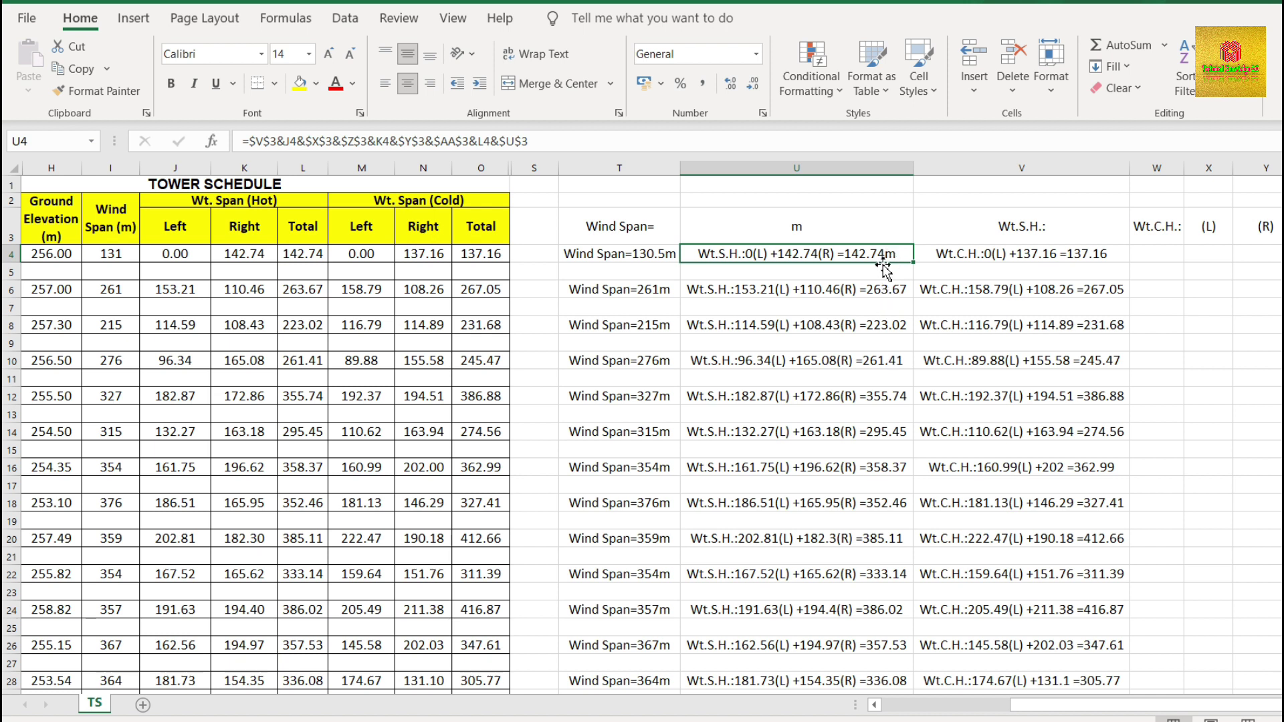
{"action": "left_click", "coordinate": [301, 85]}
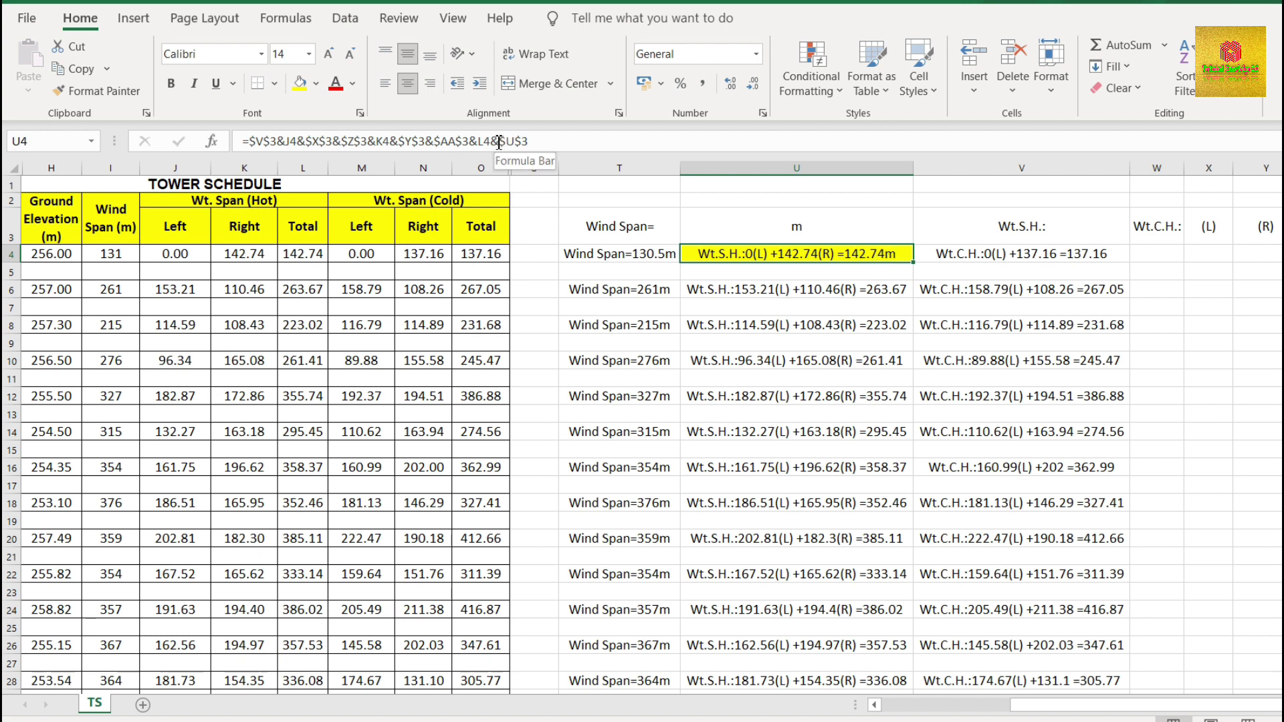
Remove &$U$3 from the end of the U4 formula and clear the cell's yellow fill
{"action": "double_click", "coordinate": [830, 253]}
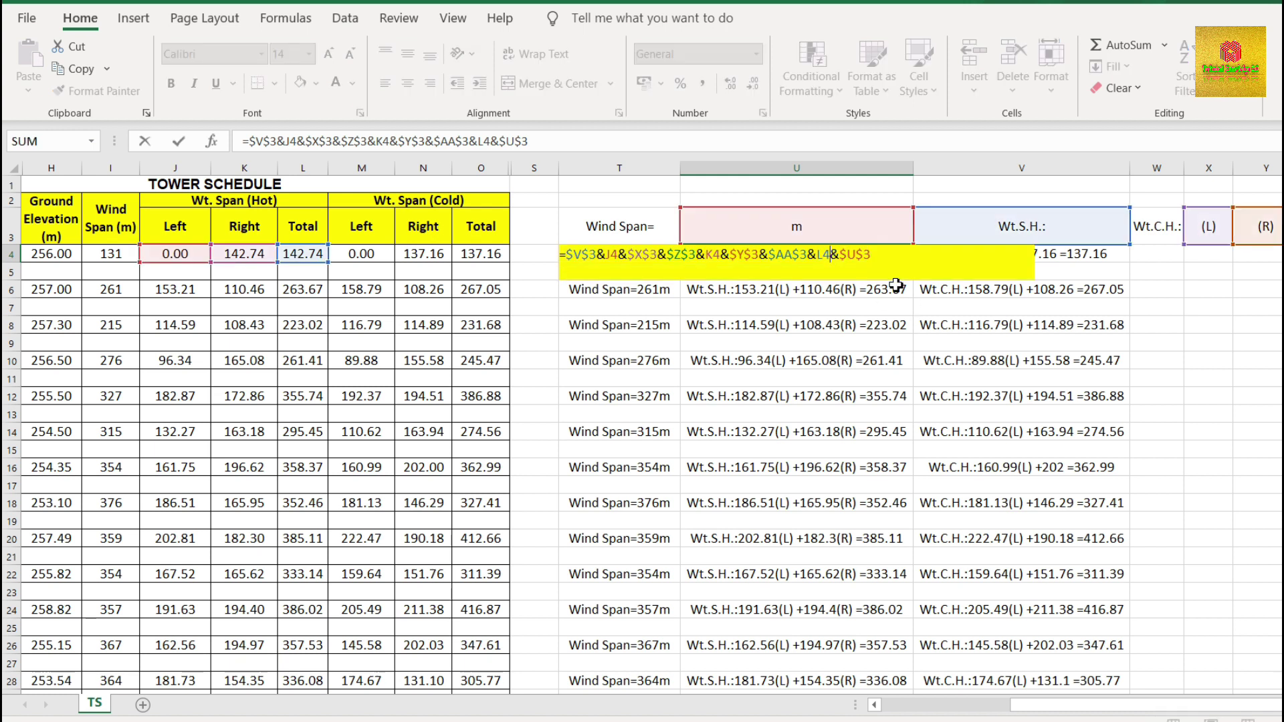
{"action": "left_click_drag", "start_coordinate": [834, 256], "coordinate": [876, 263]}
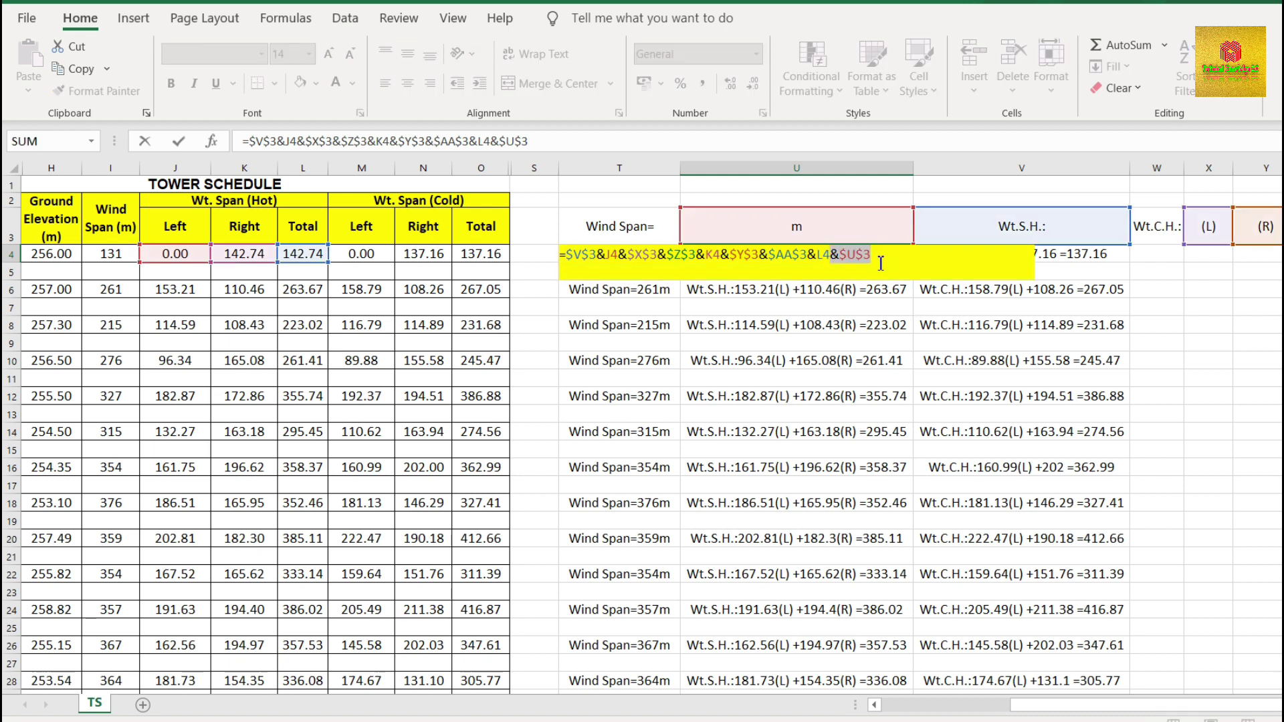
{"action": "key", "text": "BackSpace"}
{"action": "key", "text": "Return"}
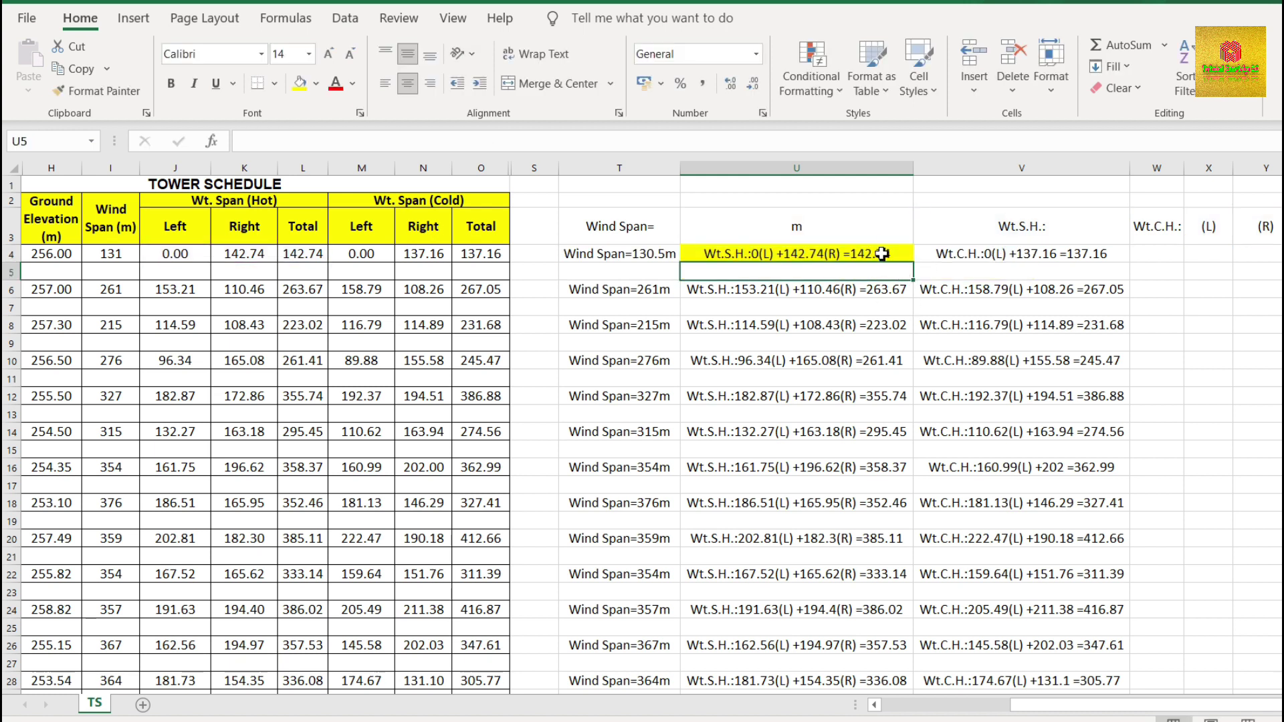
{"action": "left_click", "coordinate": [880, 260]}
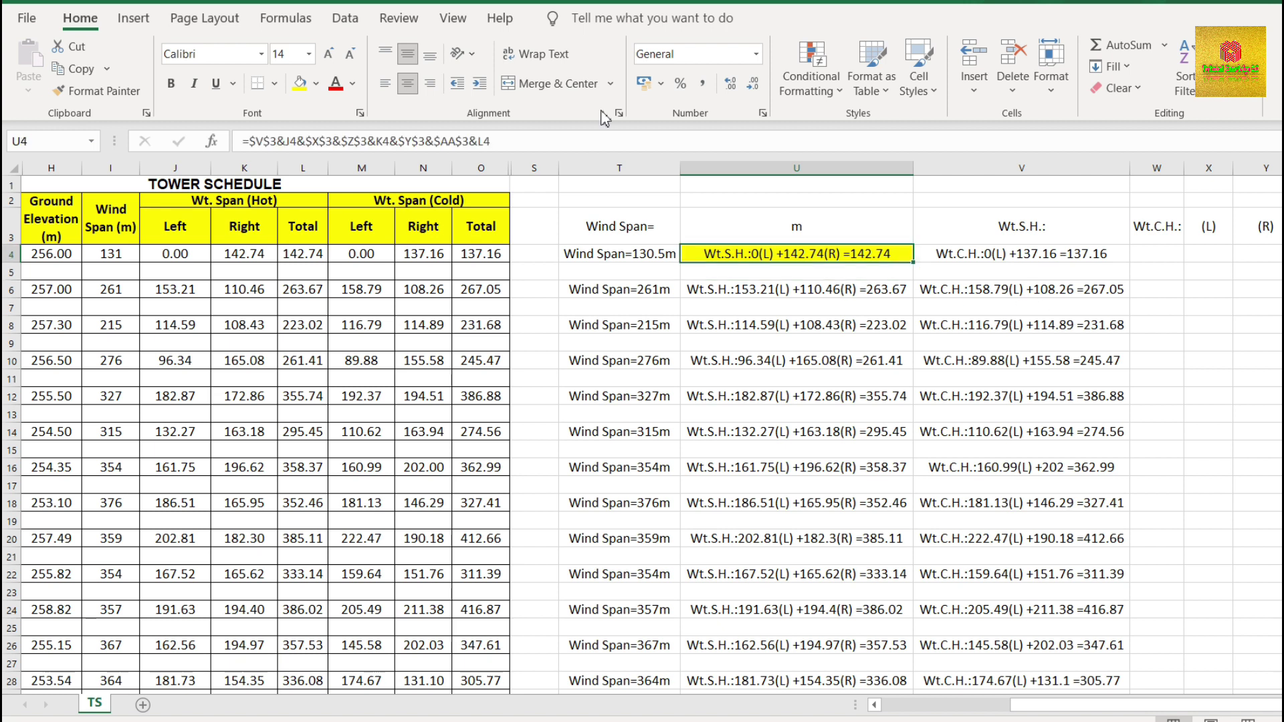
{"action": "left_click", "coordinate": [317, 83]}
{"action": "left_click", "coordinate": [340, 274]}
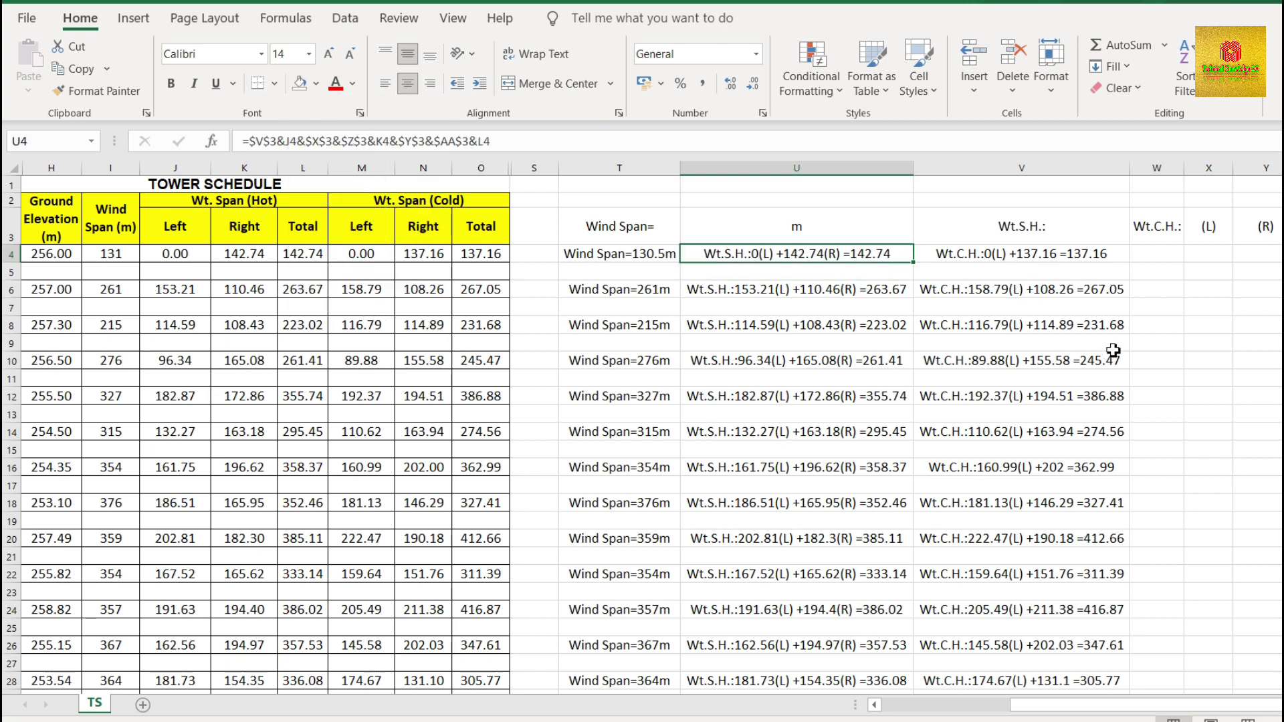
{"action": "left_click", "coordinate": [1070, 344]}
{"action": "left_click", "coordinate": [629, 256]}
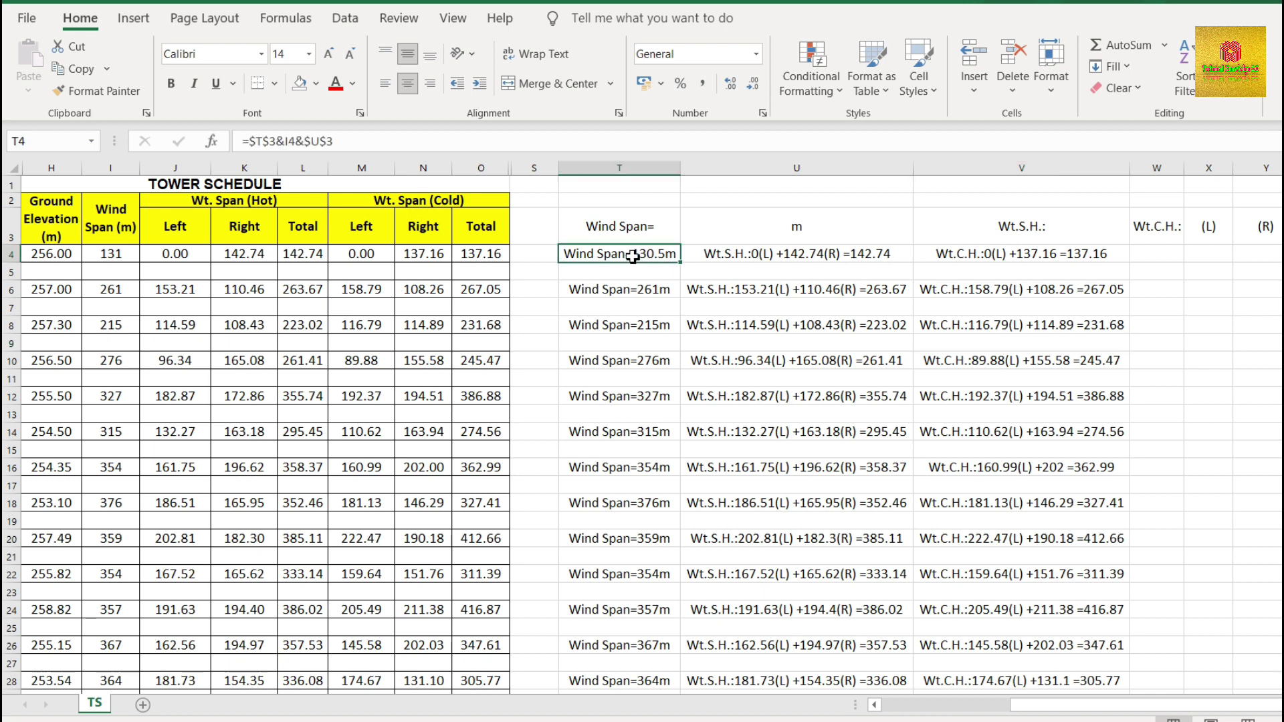
{"action": "left_click", "coordinate": [815, 261]}
{"action": "left_click", "coordinate": [1030, 267]}
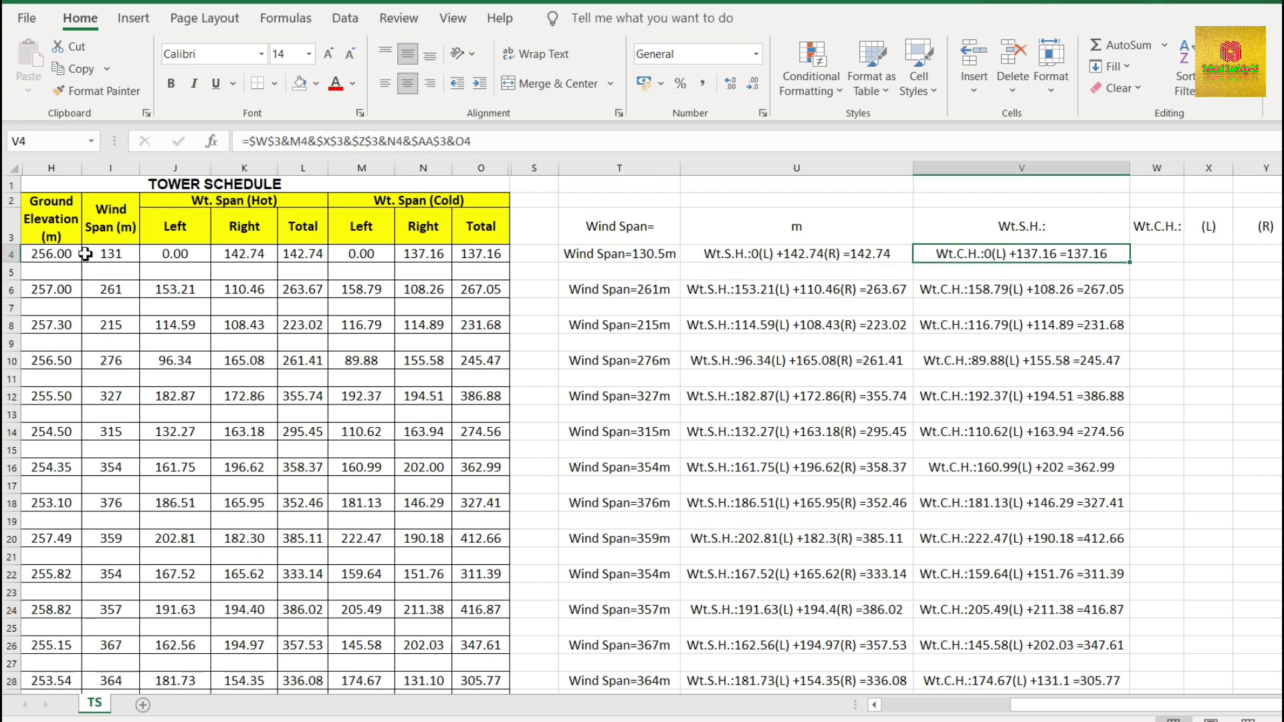
Enter the formula =AB3&H4 in W4 to join the elevation label with the first tower's ground elevation
{"action": "left_click", "coordinate": [1168, 258]}
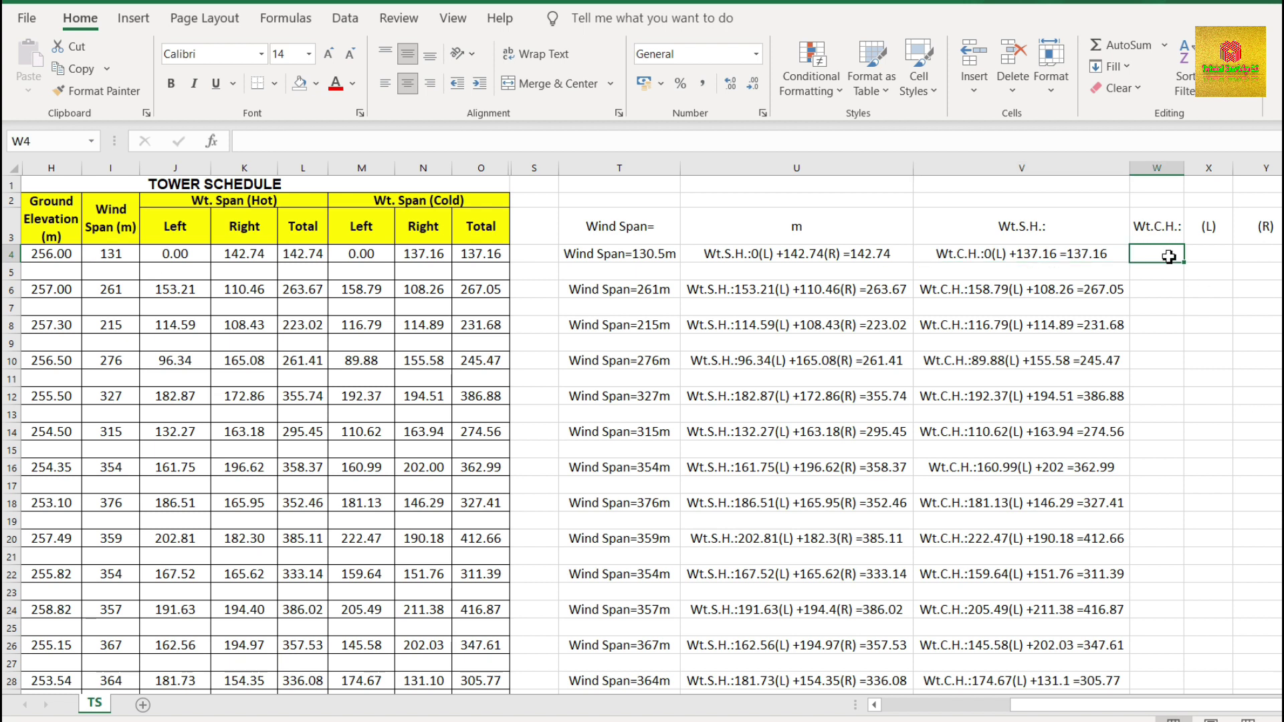
{"action": "type", "text": "="}
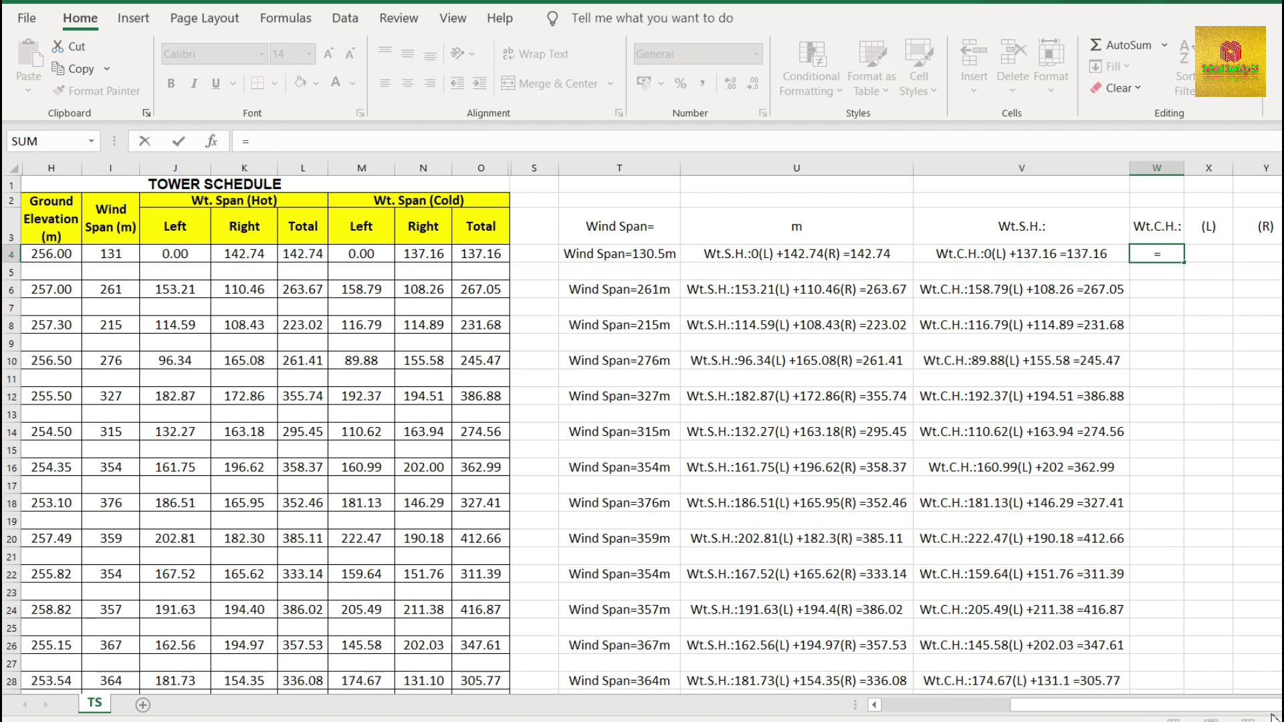
{"action": "scroll", "coordinate": [1270, 705], "scroll_direction": "right", "scroll_amount": 1}
{"action": "scroll", "coordinate": [1270, 705], "scroll_direction": "right", "scroll_amount": 1}
{"action": "left_click", "coordinate": [1264, 226]}
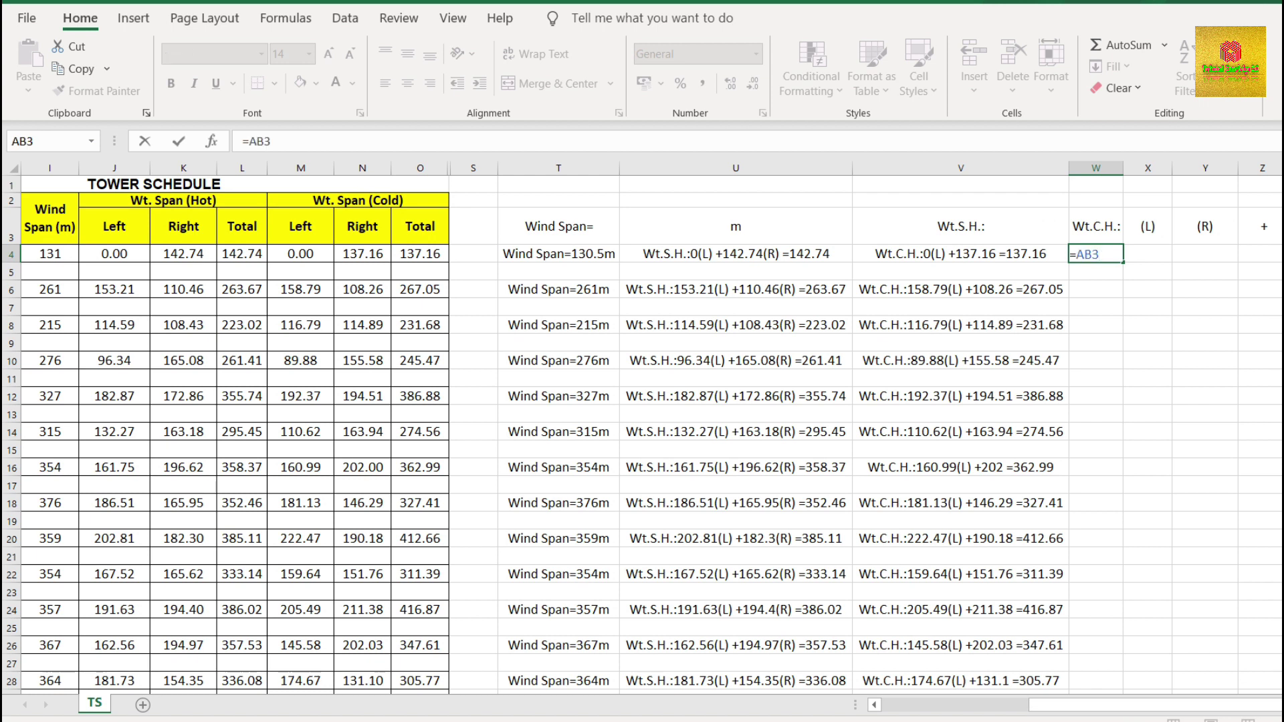
{"action": "type", "text": "&"}
{"action": "scroll", "coordinate": [1135, 712], "scroll_direction": "left", "scroll_amount": 1}
{"action": "left_click", "coordinate": [64, 255]}
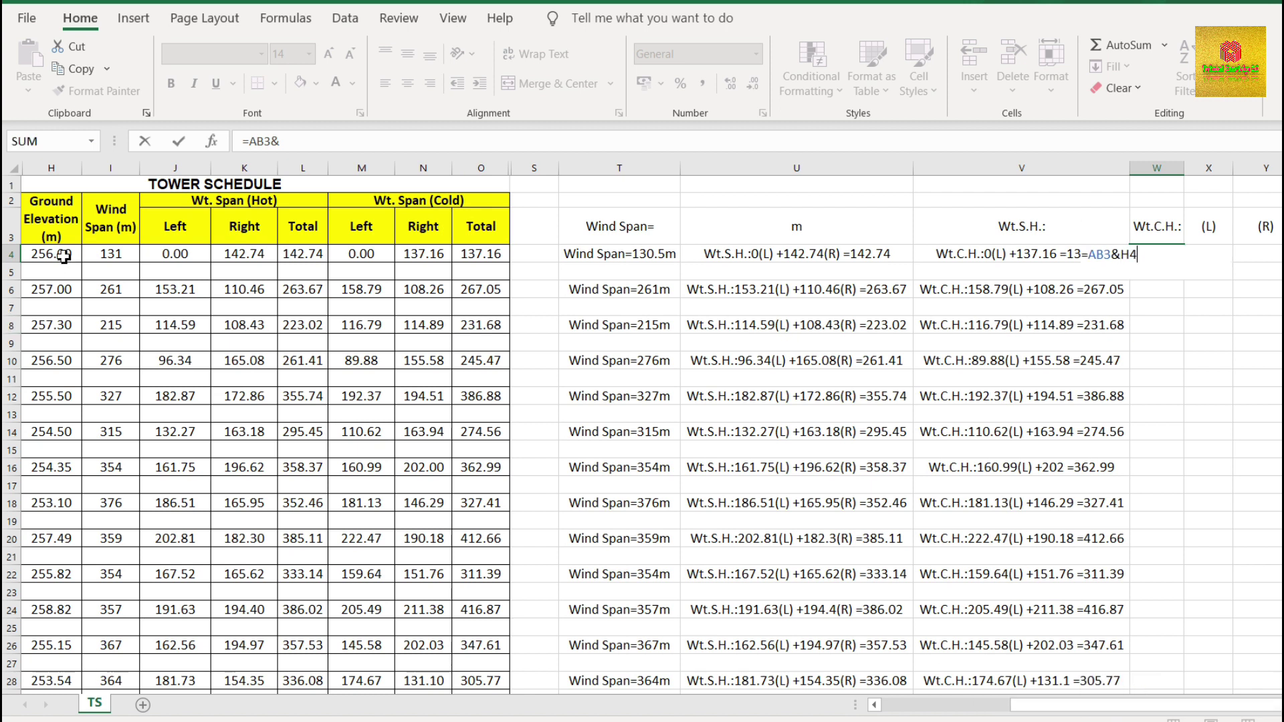
{"action": "key", "text": "Return"}
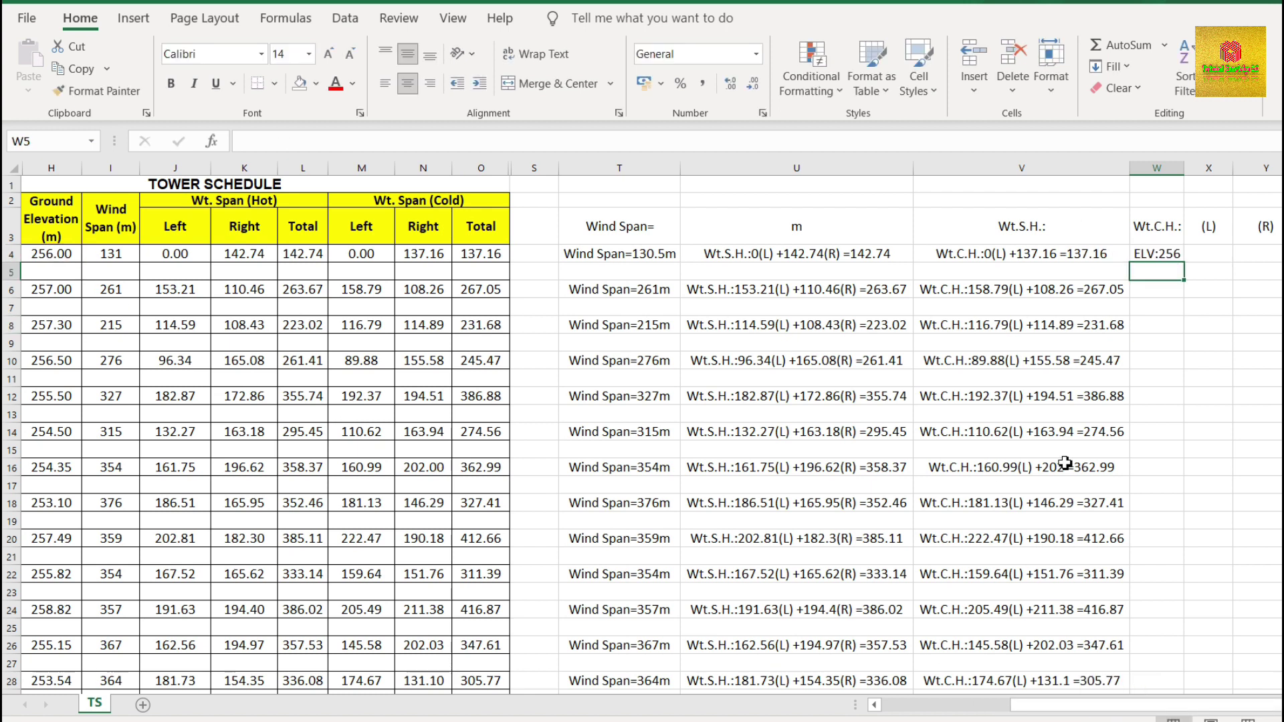
Make the elevation label reference in the W4 formula absolute as $AB$3
{"action": "left_click", "coordinate": [1176, 256]}
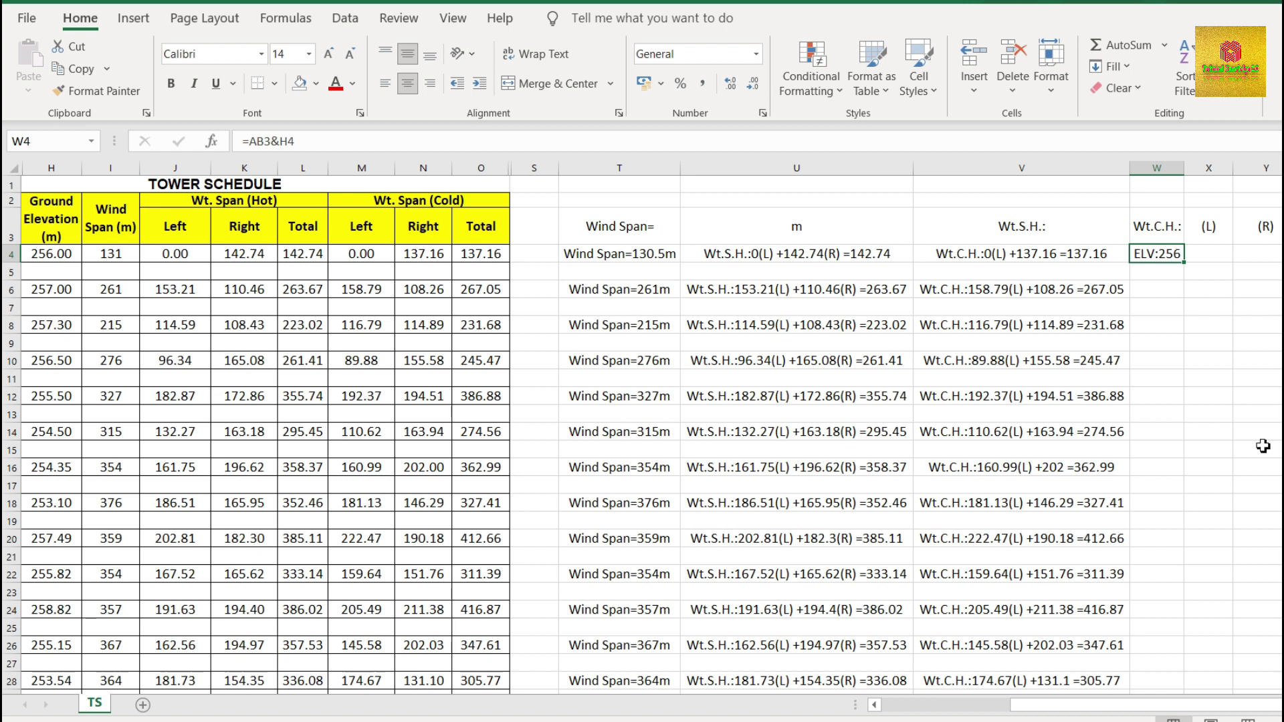
{"action": "double_click", "coordinate": [1167, 254]}
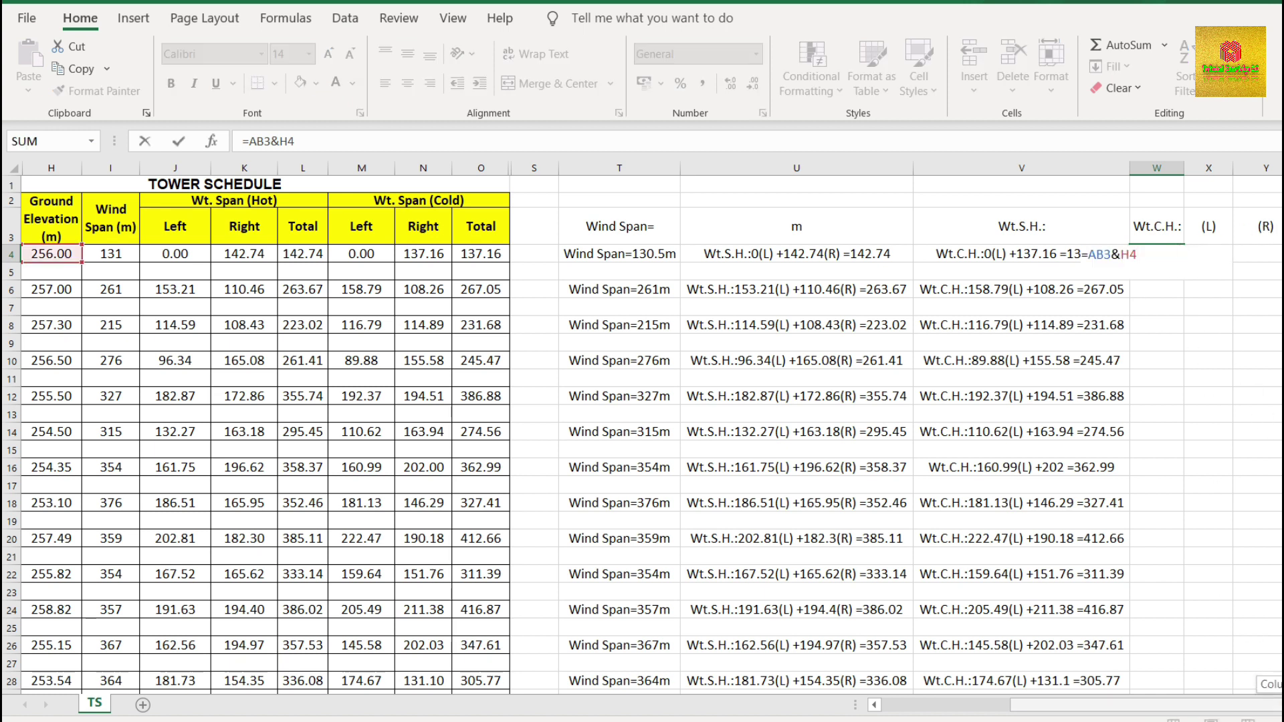
{"action": "left_click_drag", "start_coordinate": [1263, 705], "coordinate": [1281, 705]}
{"action": "left_click", "coordinate": [1030, 255]}
{"action": "type", "text": "$AB"}
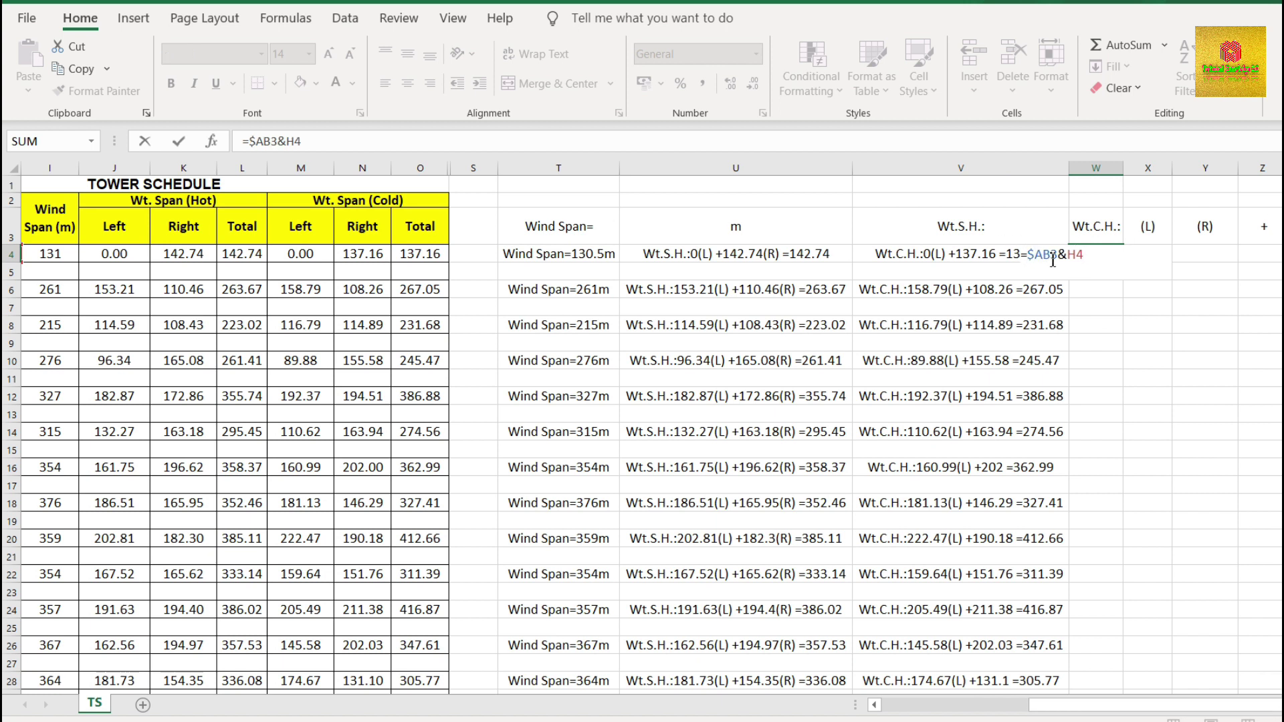
{"action": "type", "text": "$"}
{"action": "key", "text": "Return"}
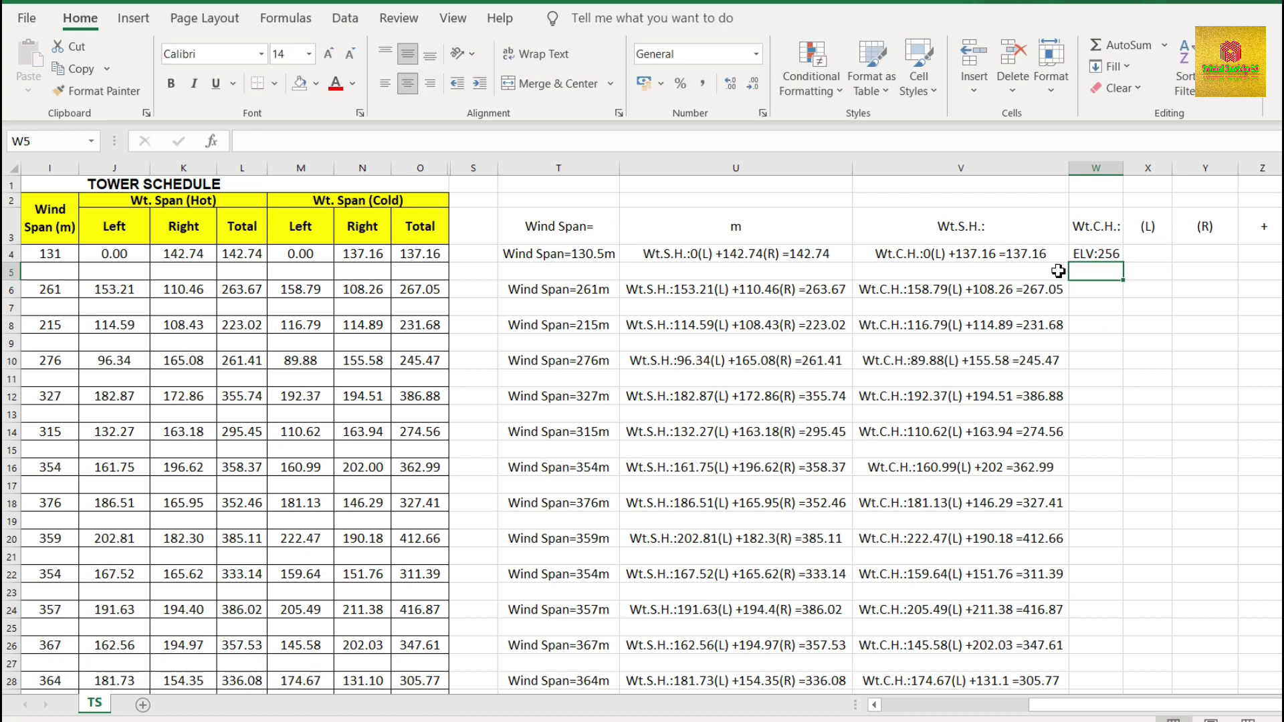
Fill the W4 elevation formula down column W to row 42 with alternating blank rows, and autofit the column's width
{"action": "left_click", "coordinate": [1111, 256]}
{"action": "key", "text": "ctrl+c"}
{"action": "left_click", "coordinate": [1109, 288]}
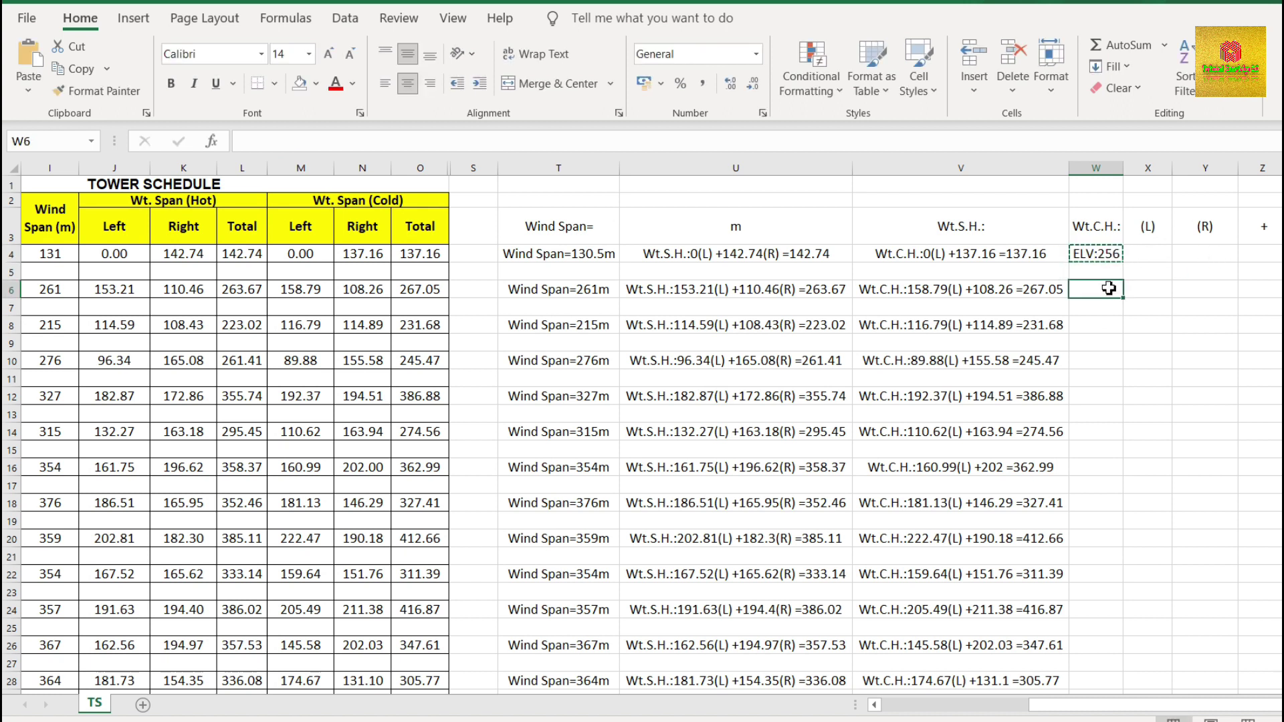
{"action": "key", "text": "ctrl+v"}
{"action": "left_click_drag", "start_coordinate": [1097, 263], "coordinate": [1117, 617]}
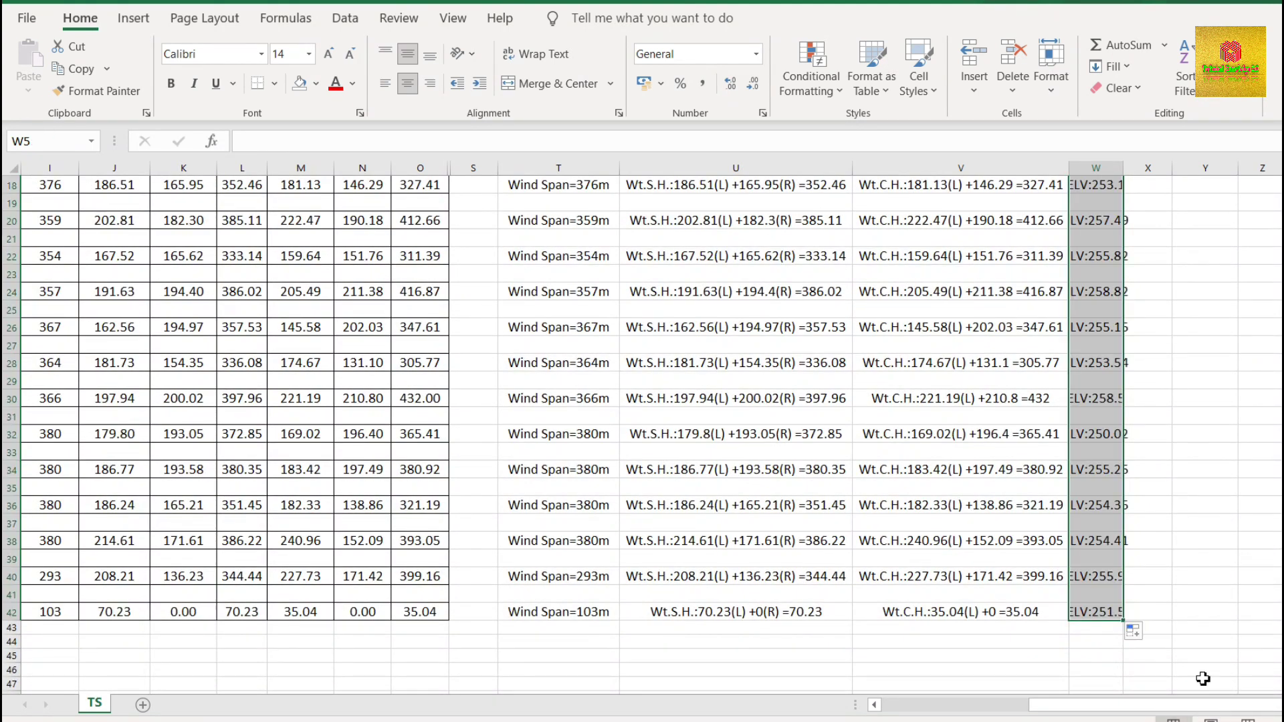
{"action": "double_click", "coordinate": [1123, 167]}
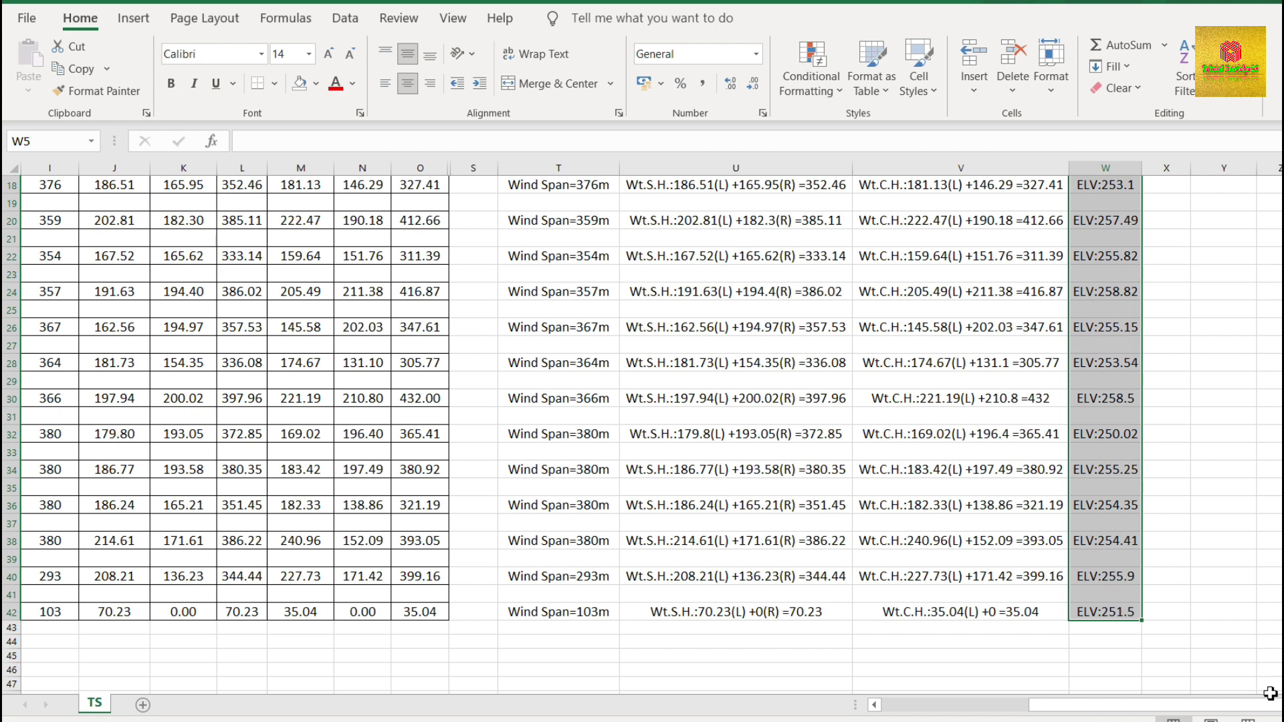
{"action": "scroll", "coordinate": [1193, 447], "scroll_direction": "up", "scroll_amount": 6}
{"action": "left_click", "coordinate": [1258, 399]}
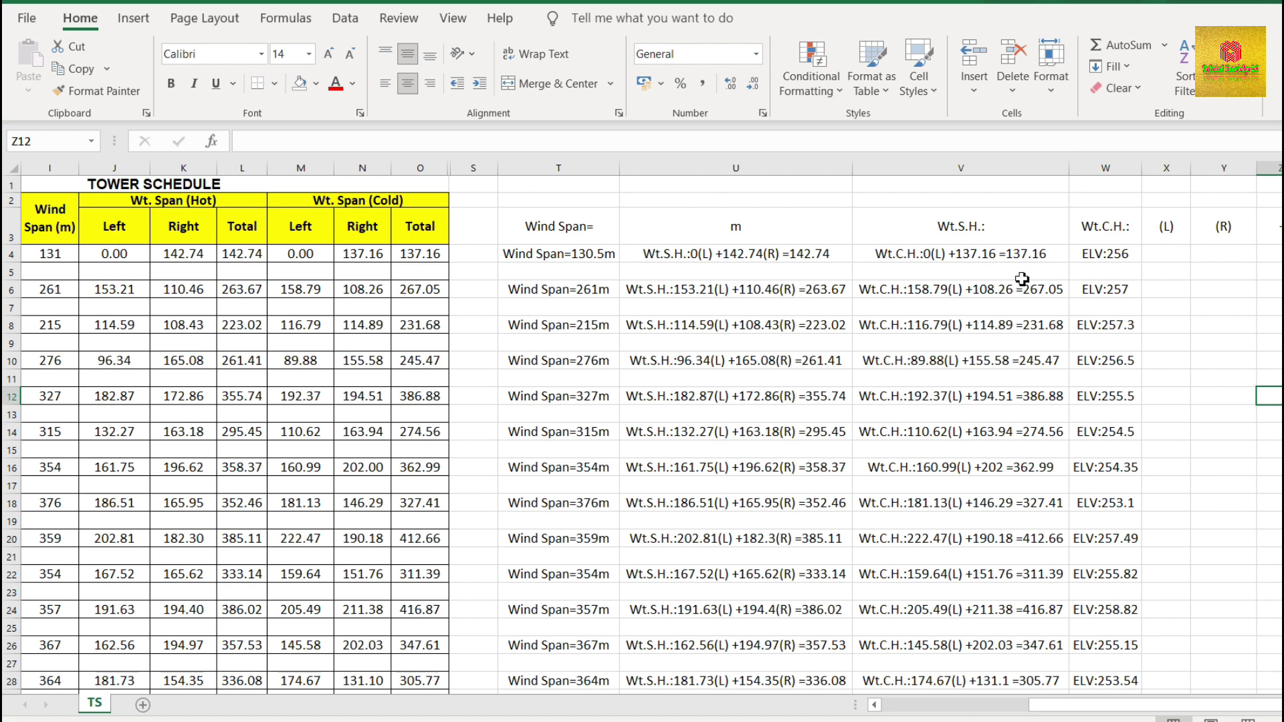
Compare the concatenated text in columns T to W with the schedule values, using row 24 as the example
{"action": "left_click_drag", "start_coordinate": [552, 257], "coordinate": [1103, 402]}
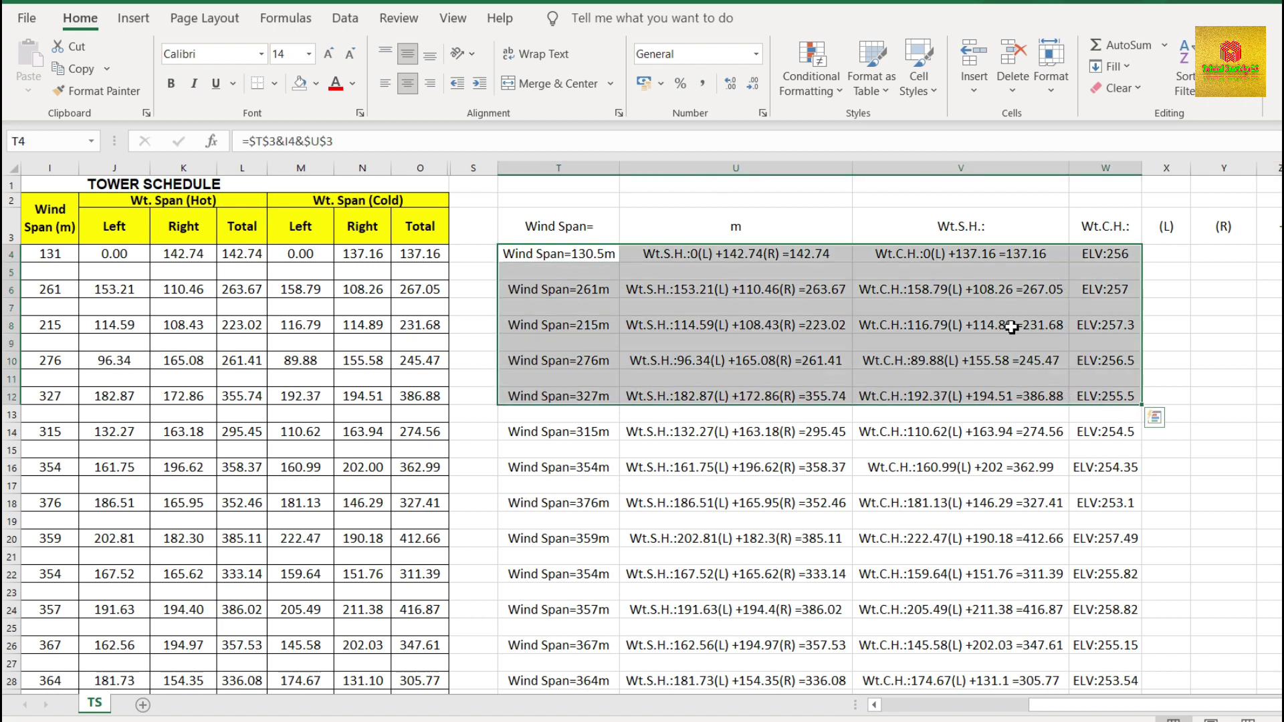
{"action": "left_click", "coordinate": [555, 256]}
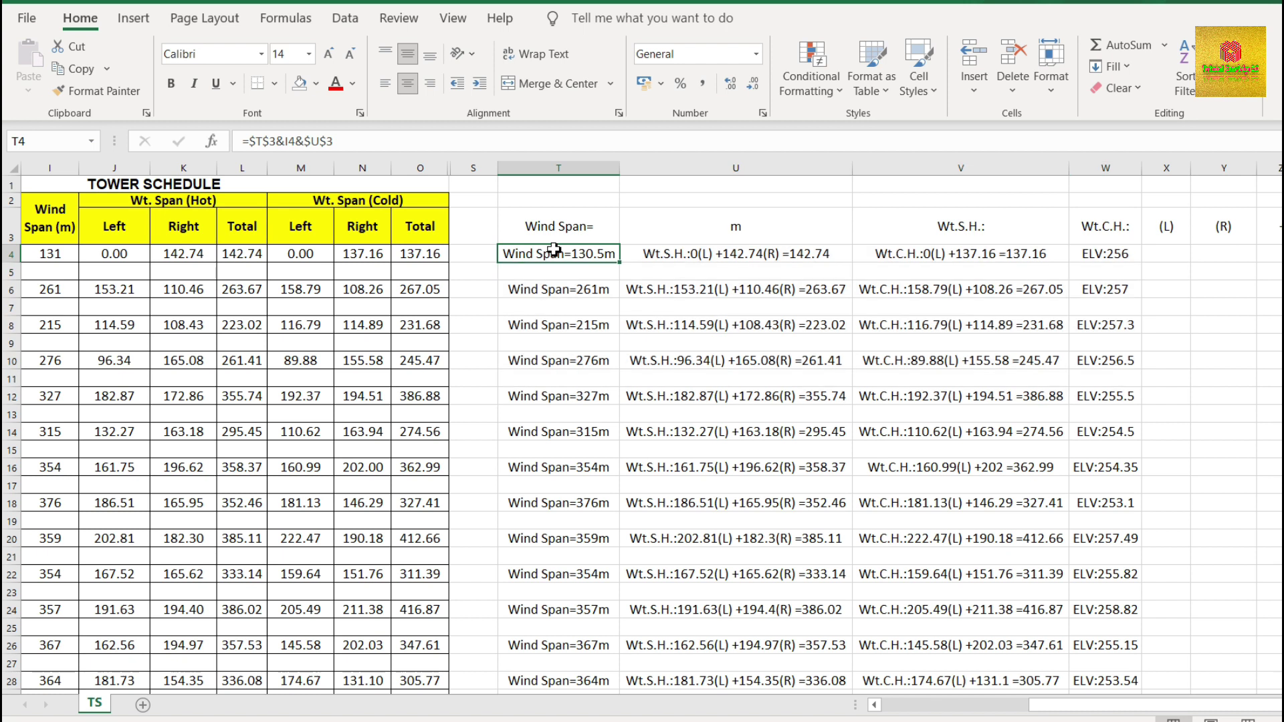
{"action": "scroll", "coordinate": [1158, 430], "scroll_direction": "down", "scroll_amount": 4}
{"action": "left_click_drag", "start_coordinate": [1128, 379], "coordinate": [208, 380]}
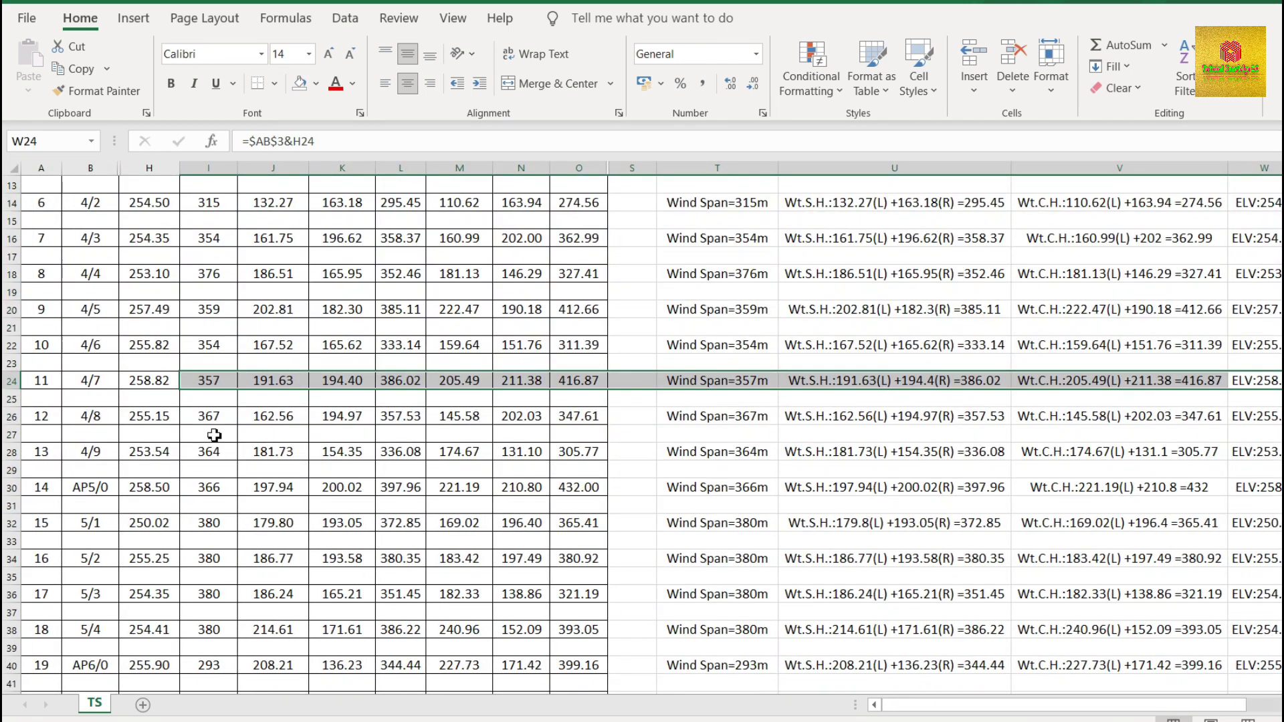
{"action": "left_click", "coordinate": [12, 383]}
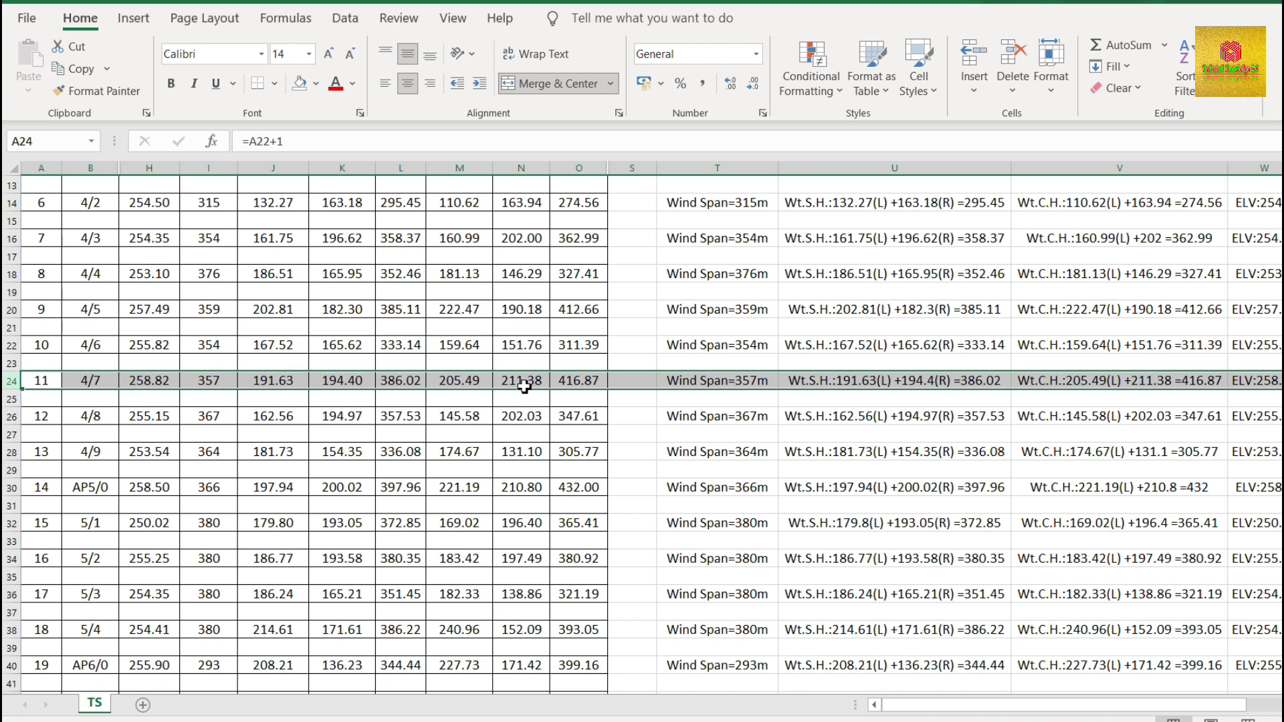
{"action": "scroll", "coordinate": [1256, 383], "scroll_direction": "up", "scroll_amount": 4}
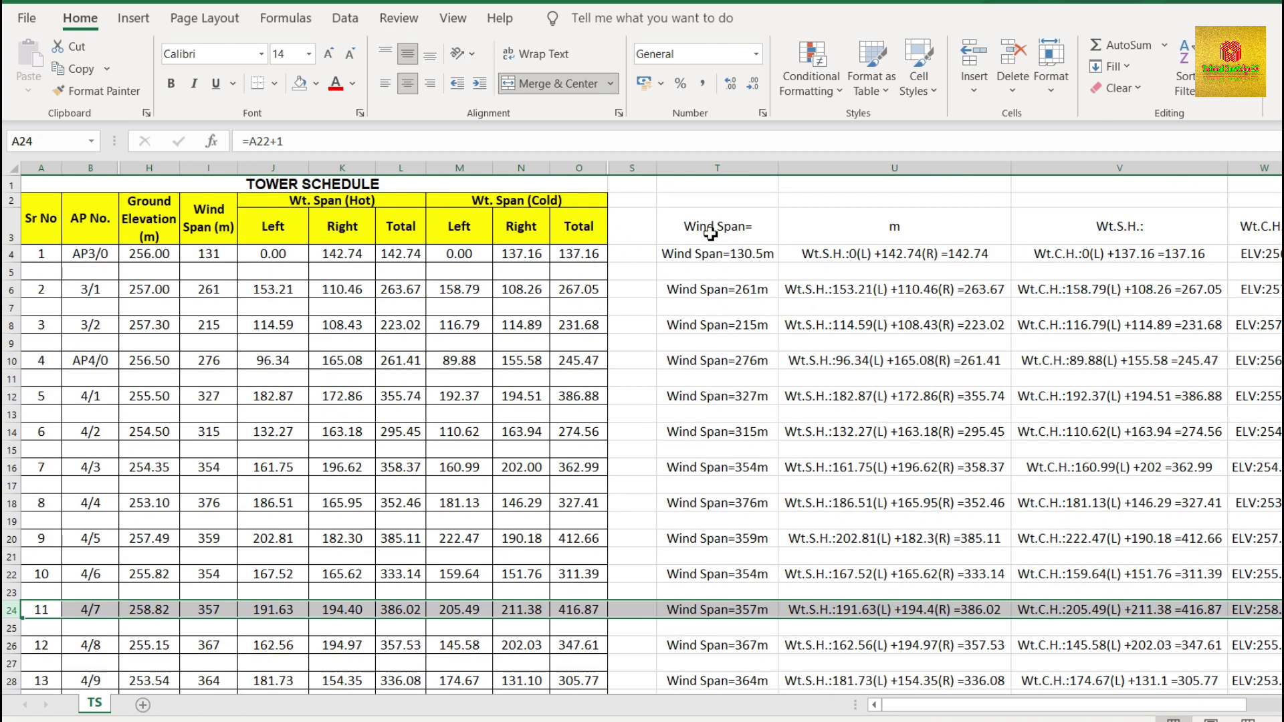
Copy the concatenated text in T4:W42 and paste it as values at A1 of a new worksheet
{"action": "left_click_drag", "start_coordinate": [693, 251], "coordinate": [1257, 612]}
{"action": "key", "text": "ctrl+c"}
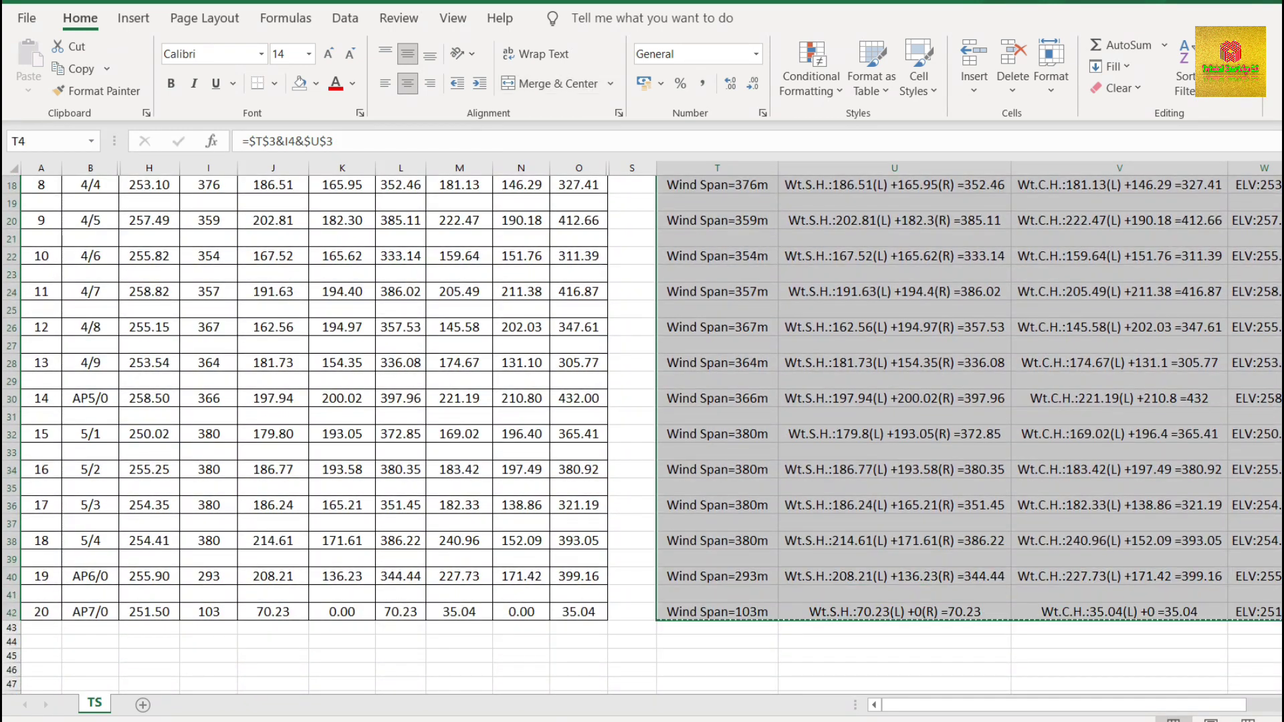
{"action": "left_click", "coordinate": [143, 705]}
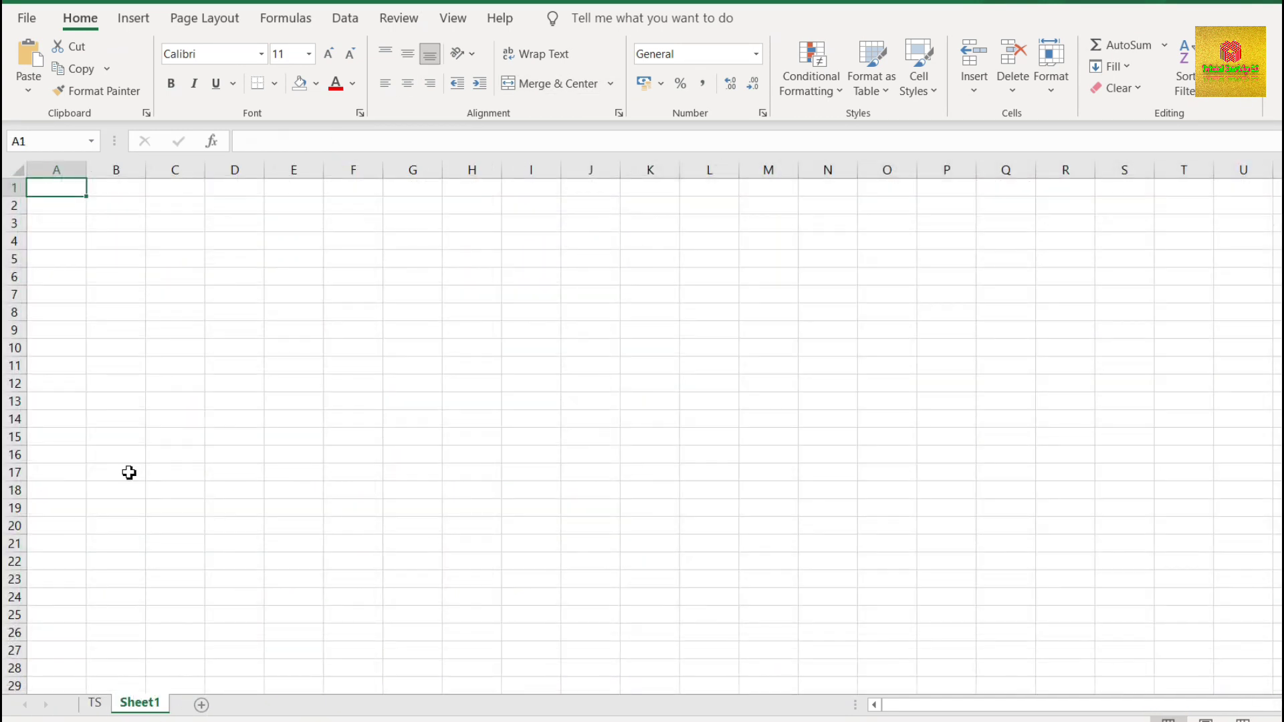
{"action": "right_click", "coordinate": [60, 189]}
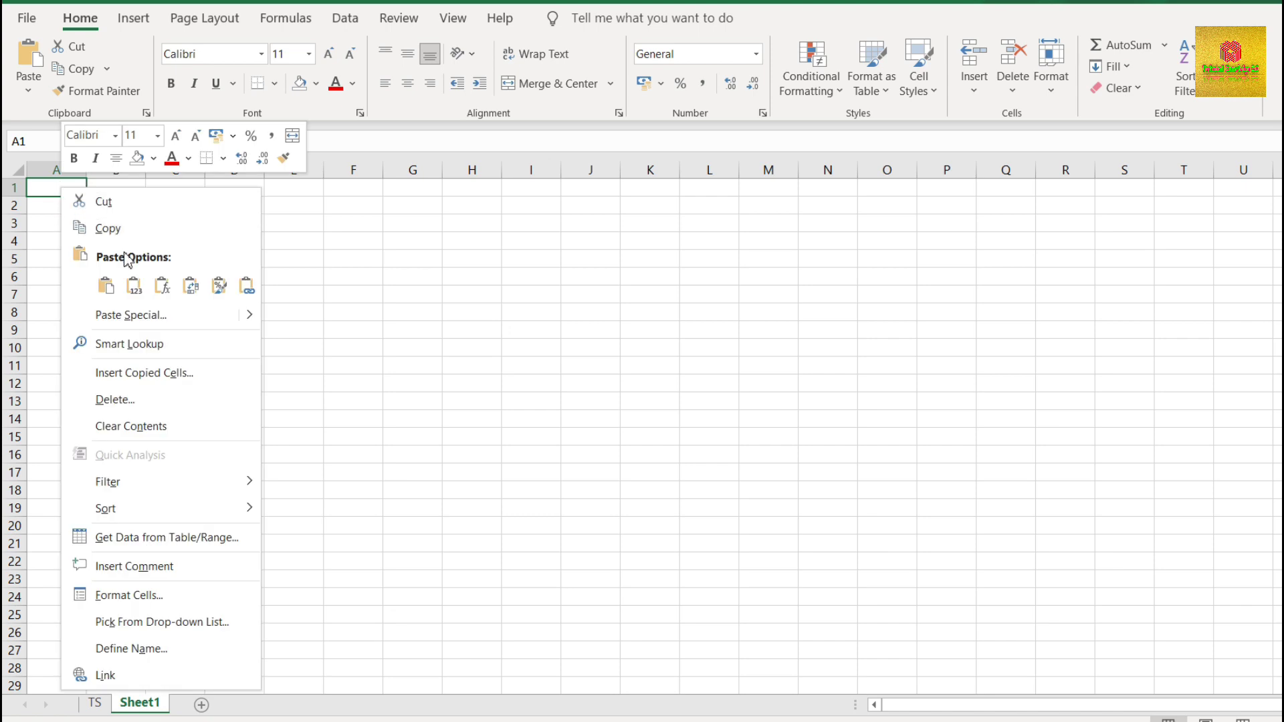
{"action": "left_click", "coordinate": [133, 283]}
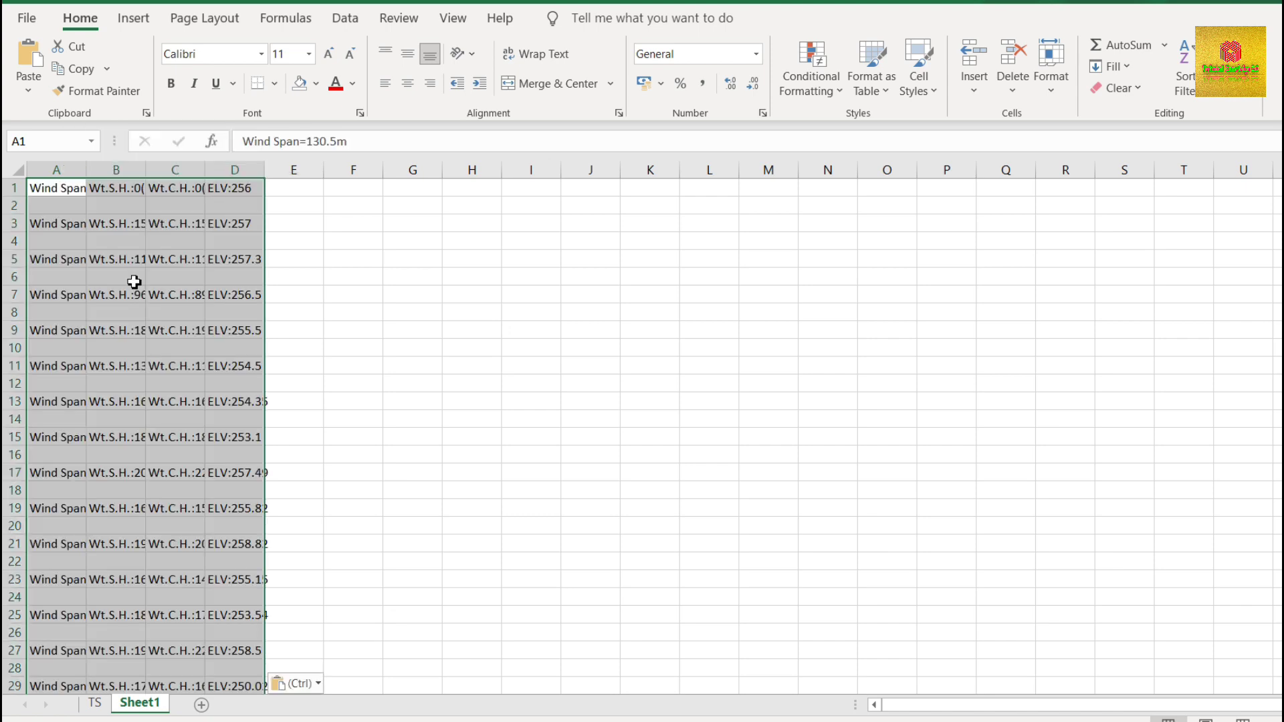
Autofit columns A to D of the new sheet and apply all borders to the pasted range
{"action": "double_click", "coordinate": [264, 170]}
{"action": "double_click", "coordinate": [207, 169]}
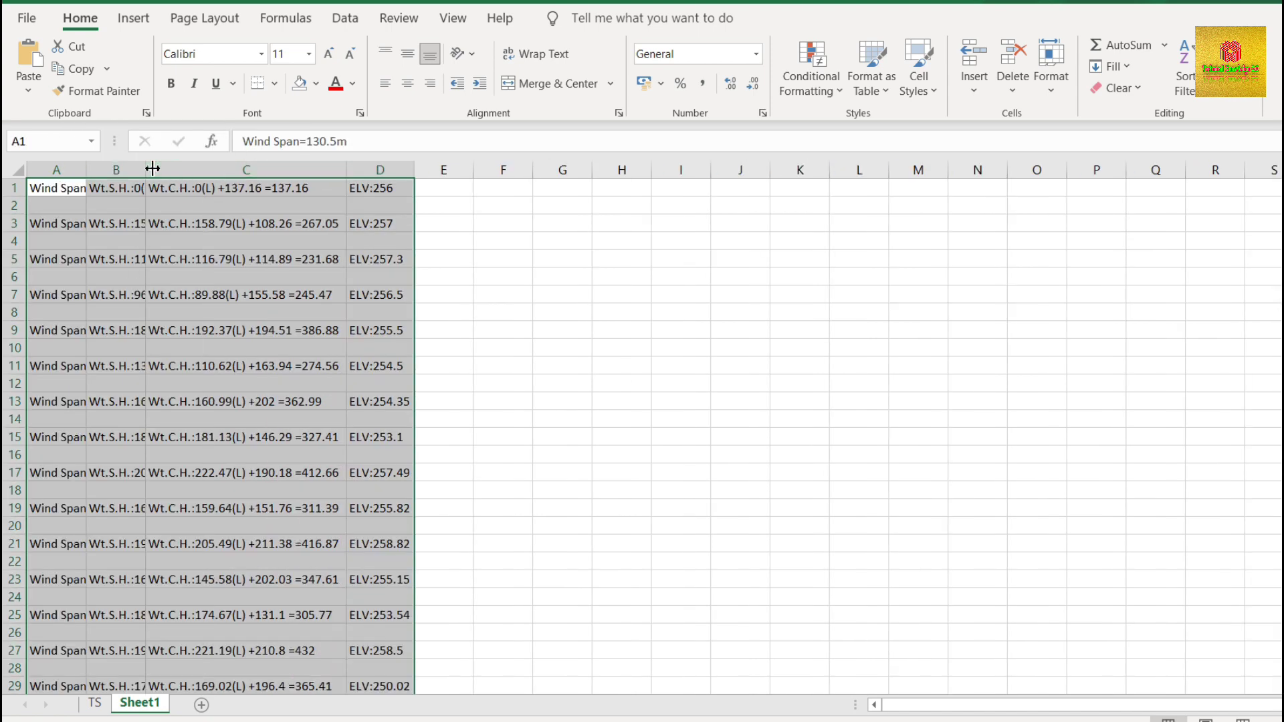
{"action": "double_click", "coordinate": [145, 170]}
{"action": "double_click", "coordinate": [81, 168]}
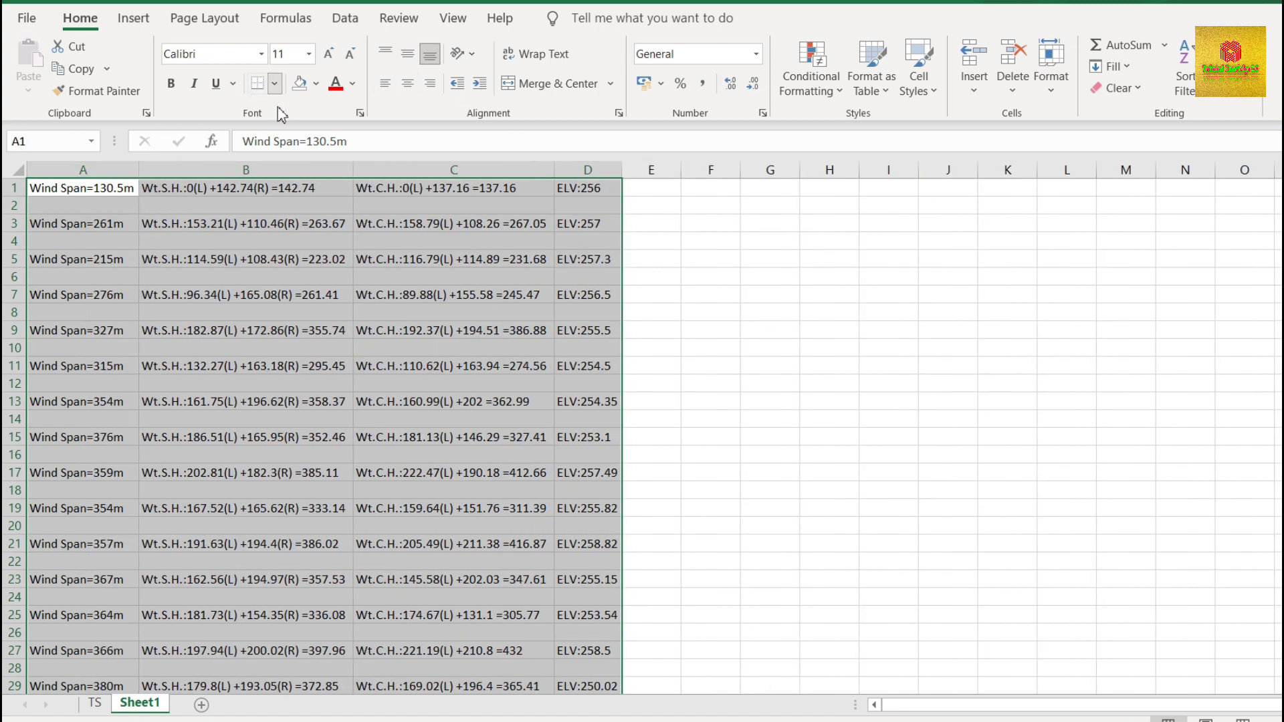
{"action": "left_click", "coordinate": [274, 83]}
{"action": "left_click", "coordinate": [318, 274]}
{"action": "left_click", "coordinate": [829, 401]}
Insert two blank columns before the wind span text on Sheet1
{"action": "left_click", "coordinate": [81, 170]}
{"action": "right_click", "coordinate": [80, 173]}
{"action": "left_click", "coordinate": [127, 328]}
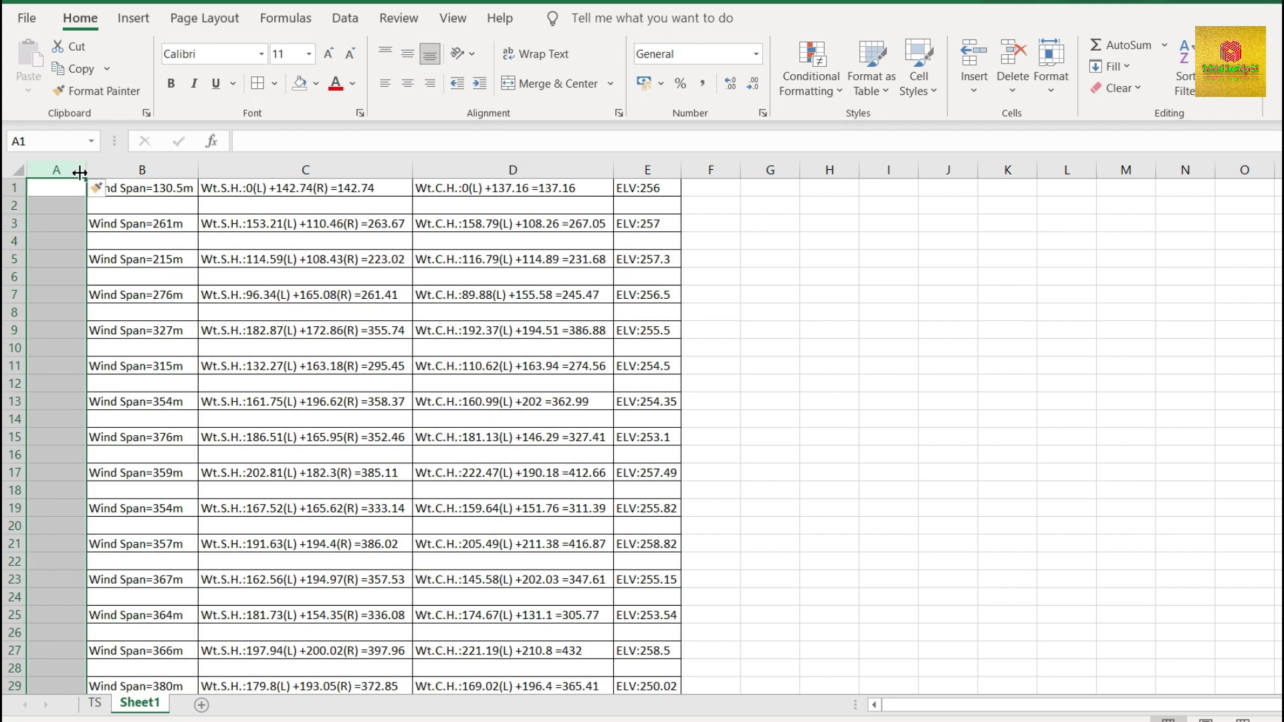
{"action": "right_click", "coordinate": [50, 171]}
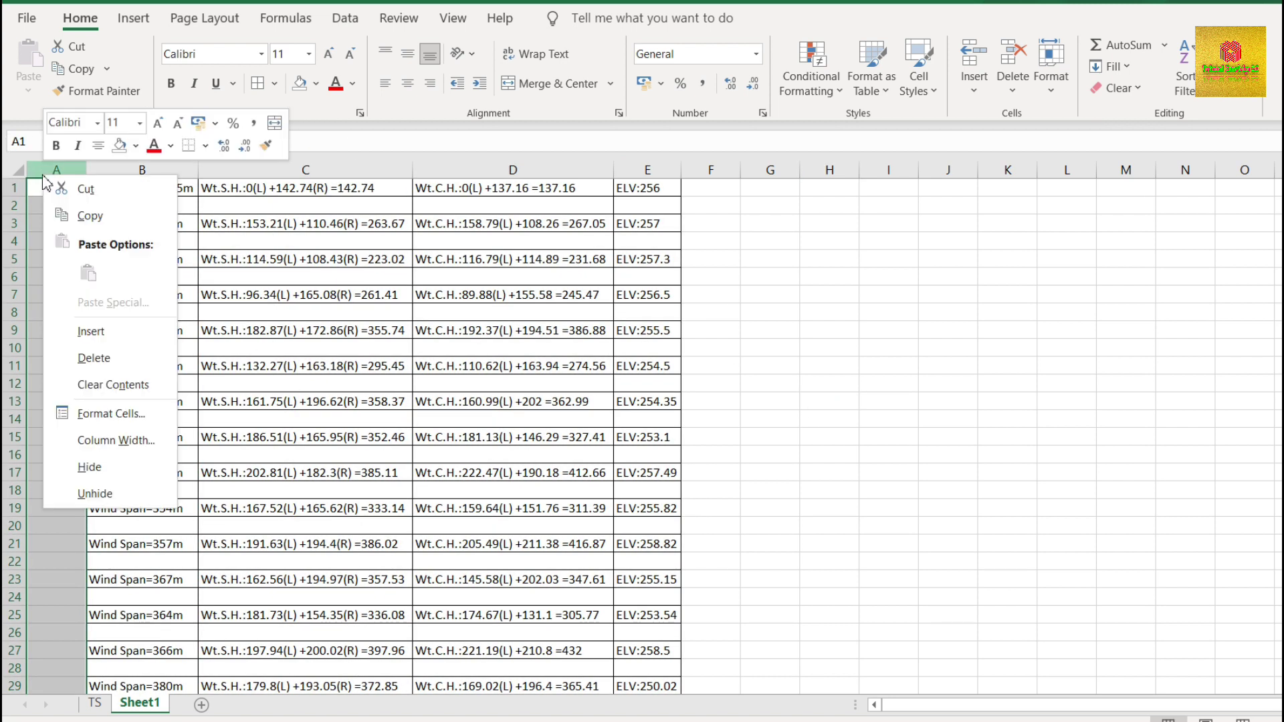
{"action": "left_click", "coordinate": [101, 333]}
{"action": "left_click", "coordinate": [889, 347]}
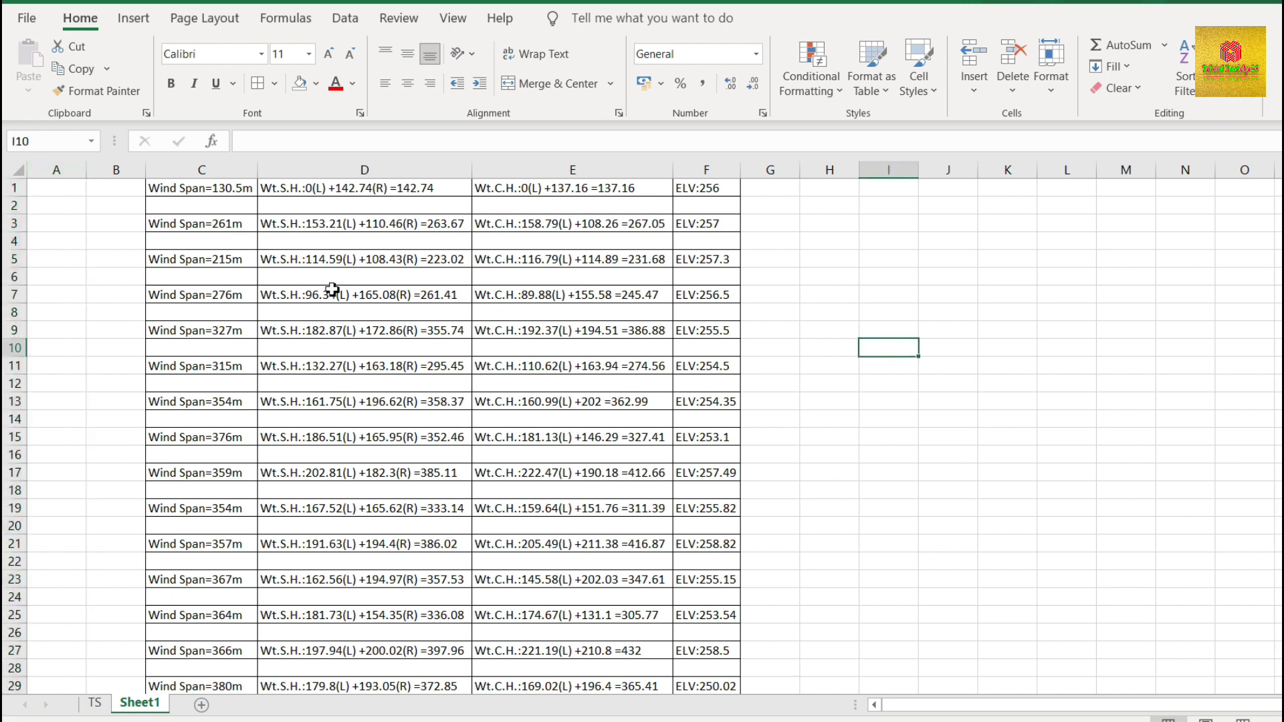
Copy the AP numbers in B4:B42 of the TS sheet and paste them as values at A1 of Sheet1
{"action": "left_click", "coordinate": [94, 703]}
{"action": "scroll", "coordinate": [181, 408], "scroll_direction": "up", "scroll_amount": 5}
{"action": "scroll", "coordinate": [177, 386], "scroll_direction": "up", "scroll_amount": 1}
{"action": "left_click_drag", "start_coordinate": [82, 255], "coordinate": [113, 657]}
{"action": "key", "text": "ctrl+c"}
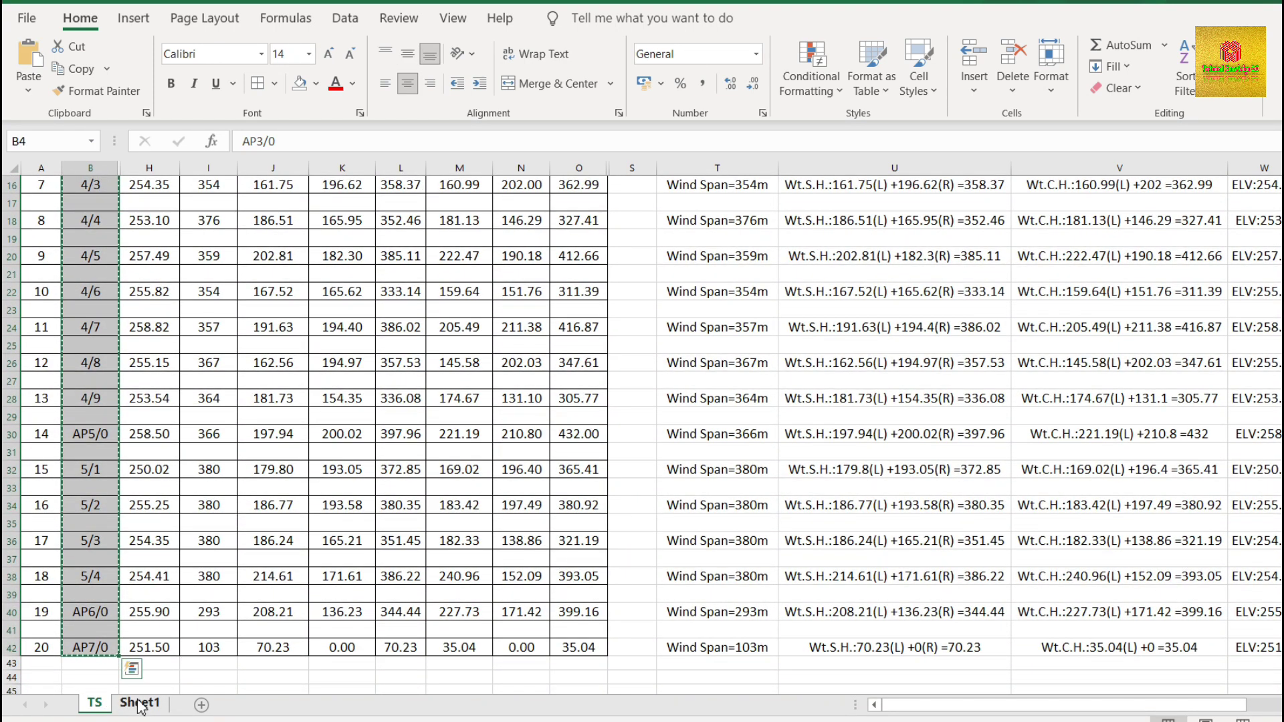
{"action": "left_click", "coordinate": [140, 703]}
{"action": "left_click", "coordinate": [58, 190]}
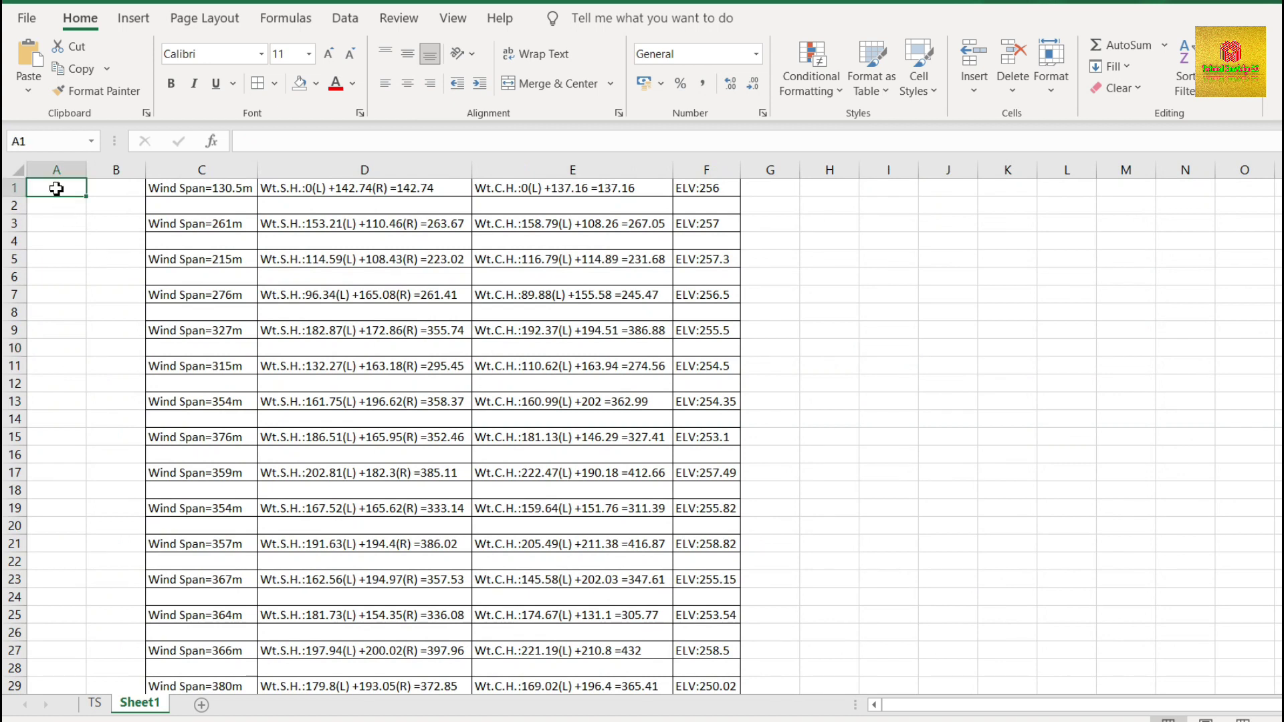
{"action": "right_click", "coordinate": [56, 188]}
{"action": "left_click", "coordinate": [126, 290]}
{"action": "left_click", "coordinate": [109, 332]}
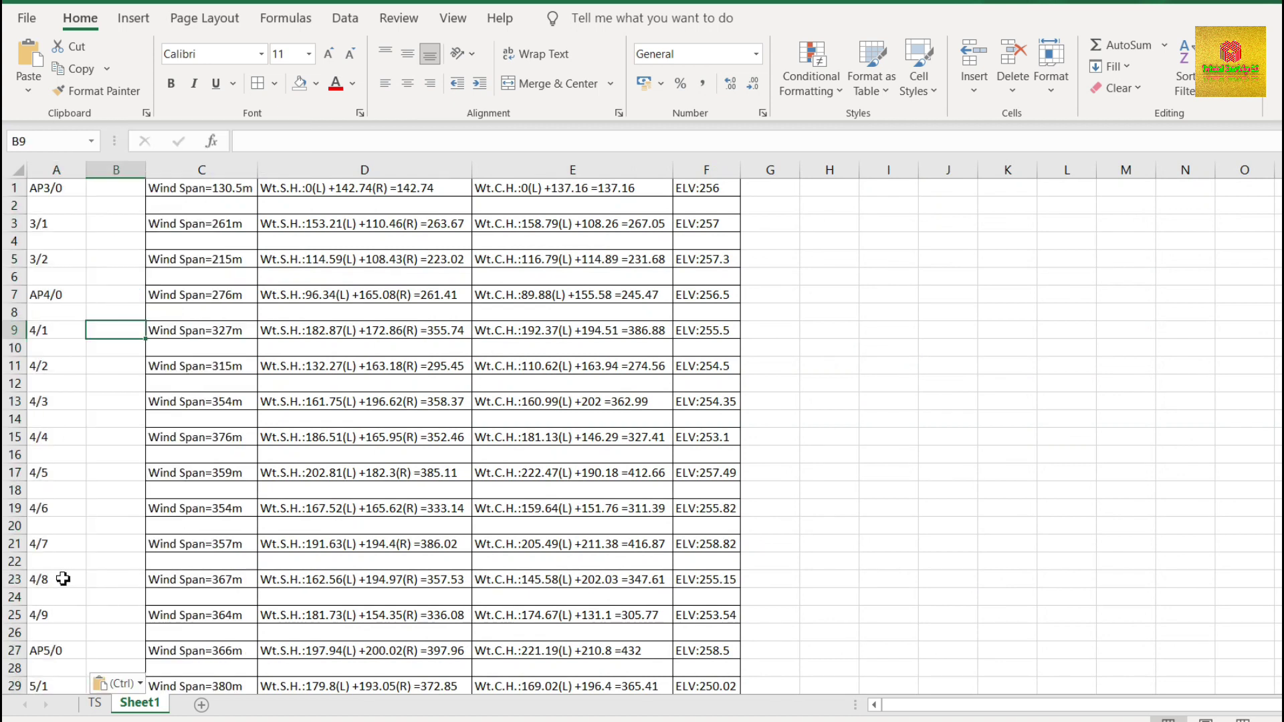
Unhide the columns between AP No. and Ground Elevation on the TS sheet
{"action": "left_click", "coordinate": [95, 703]}
{"action": "scroll", "coordinate": [161, 375], "scroll_direction": "up", "scroll_amount": 5}
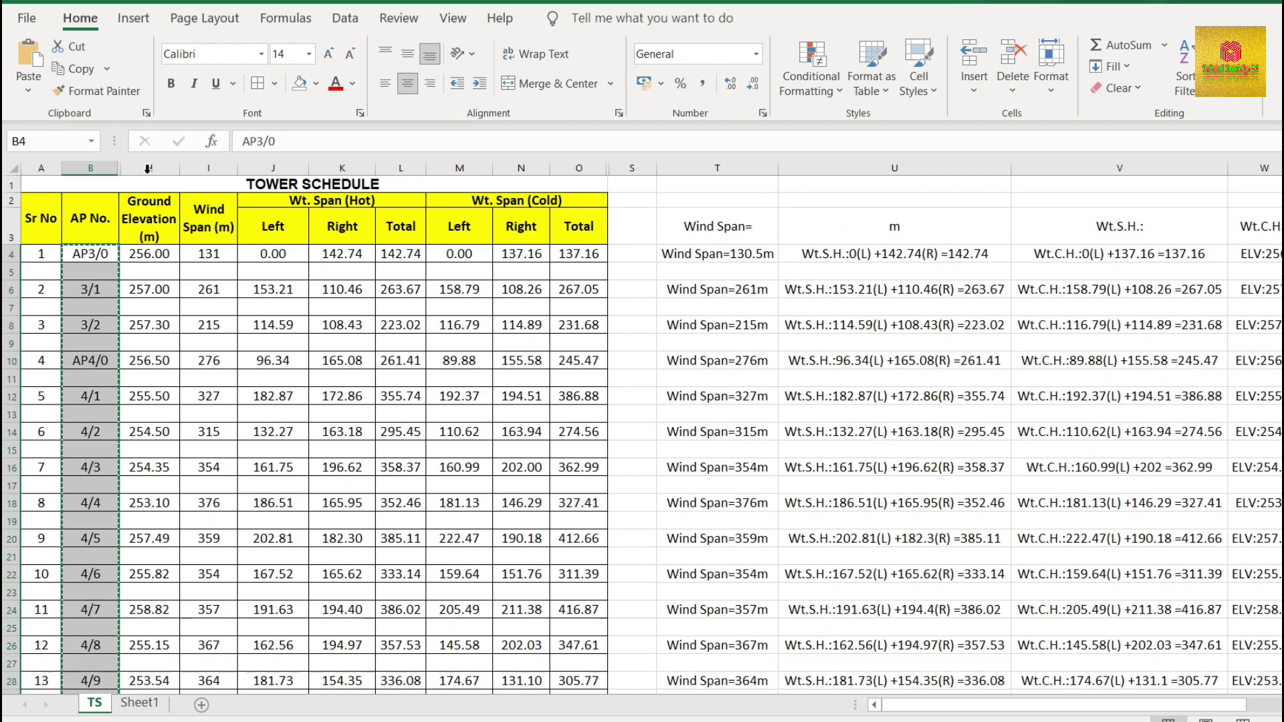
{"action": "left_click_drag", "start_coordinate": [113, 167], "coordinate": [165, 168]}
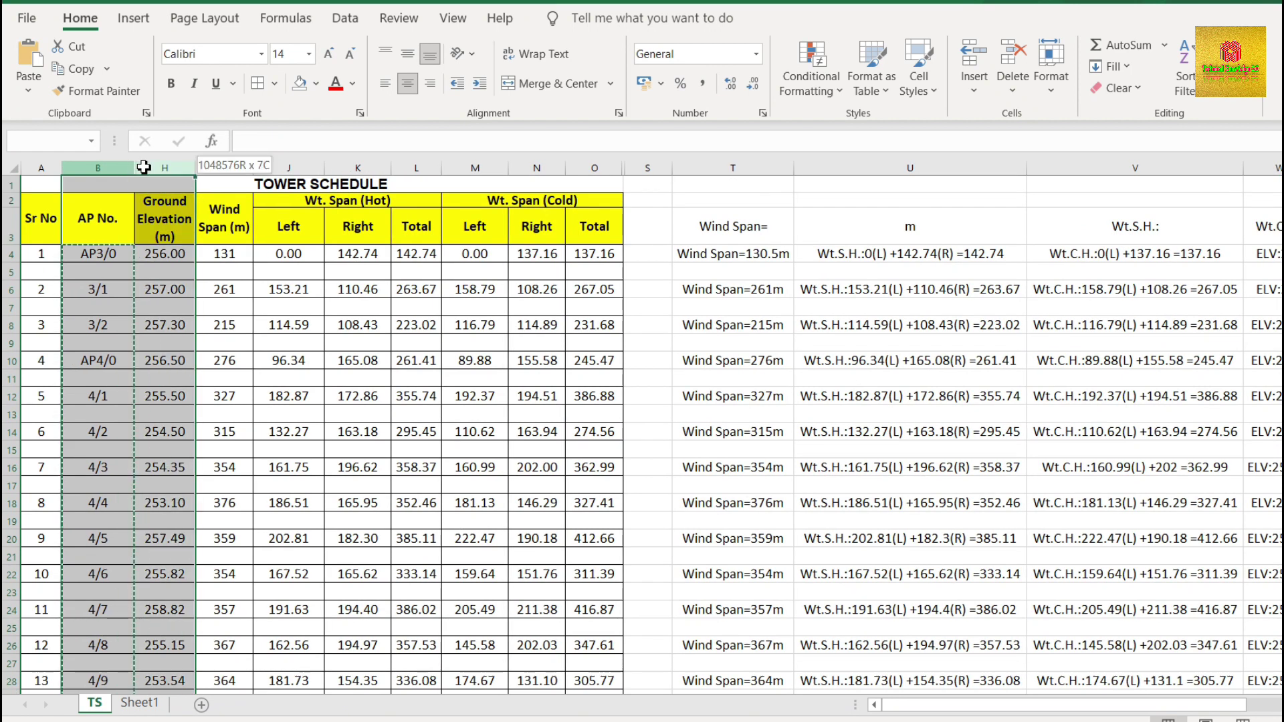
{"action": "right_click", "coordinate": [146, 168]}
{"action": "left_click", "coordinate": [201, 484]}
{"action": "left_click", "coordinate": [274, 484]}
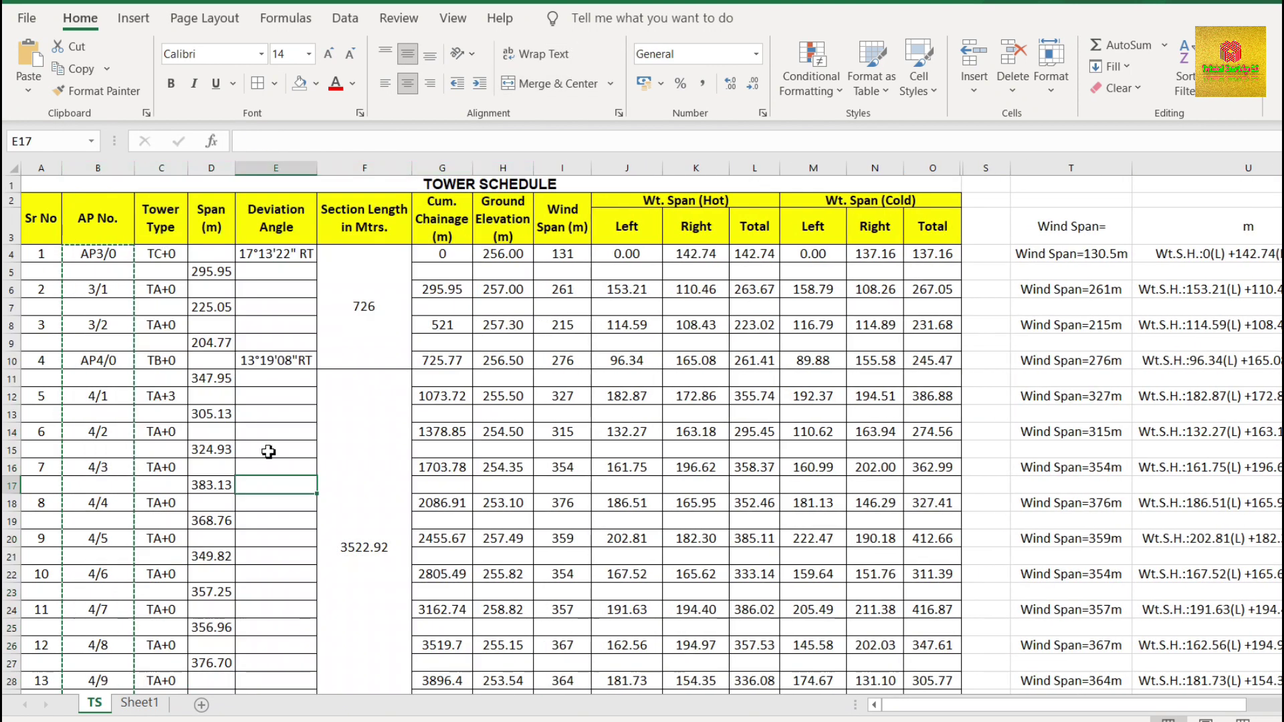
Copy the tower types in C4:C42 of the TS sheet and paste them as values at B1 of Sheet1
{"action": "left_click_drag", "start_coordinate": [163, 251], "coordinate": [161, 669]}
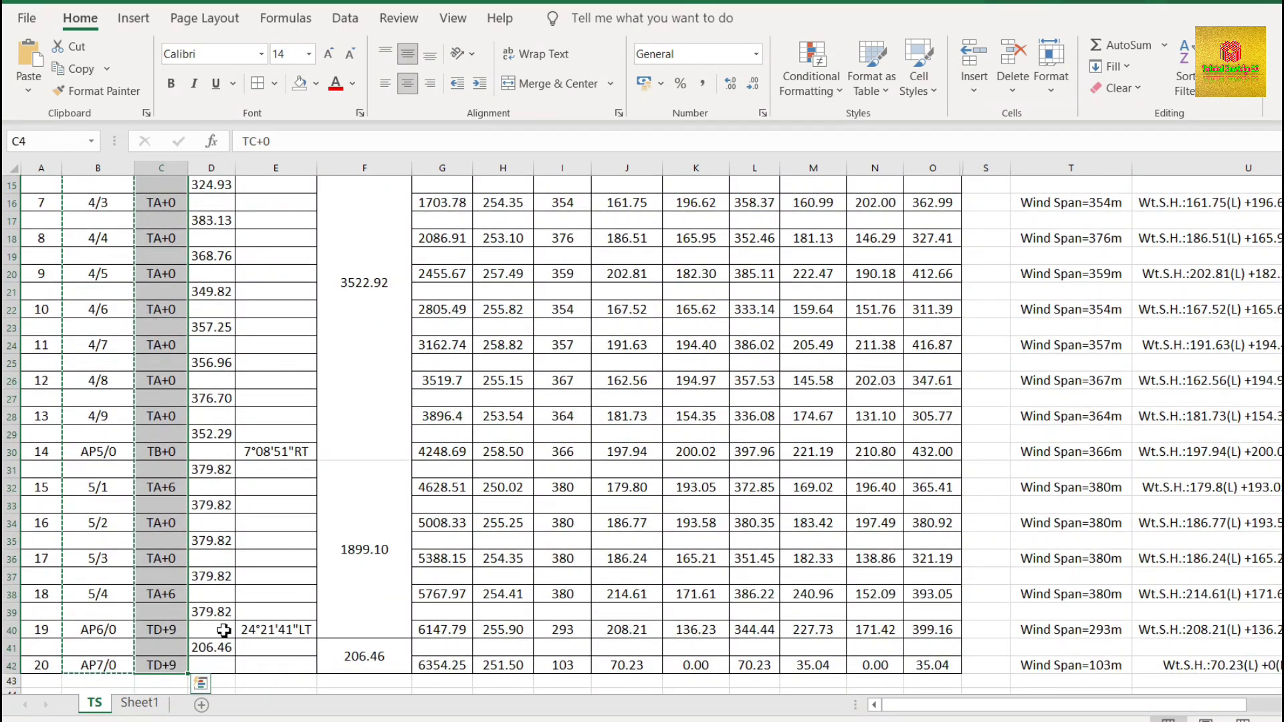
{"action": "scroll", "coordinate": [200, 535], "scroll_direction": "up", "scroll_amount": 5}
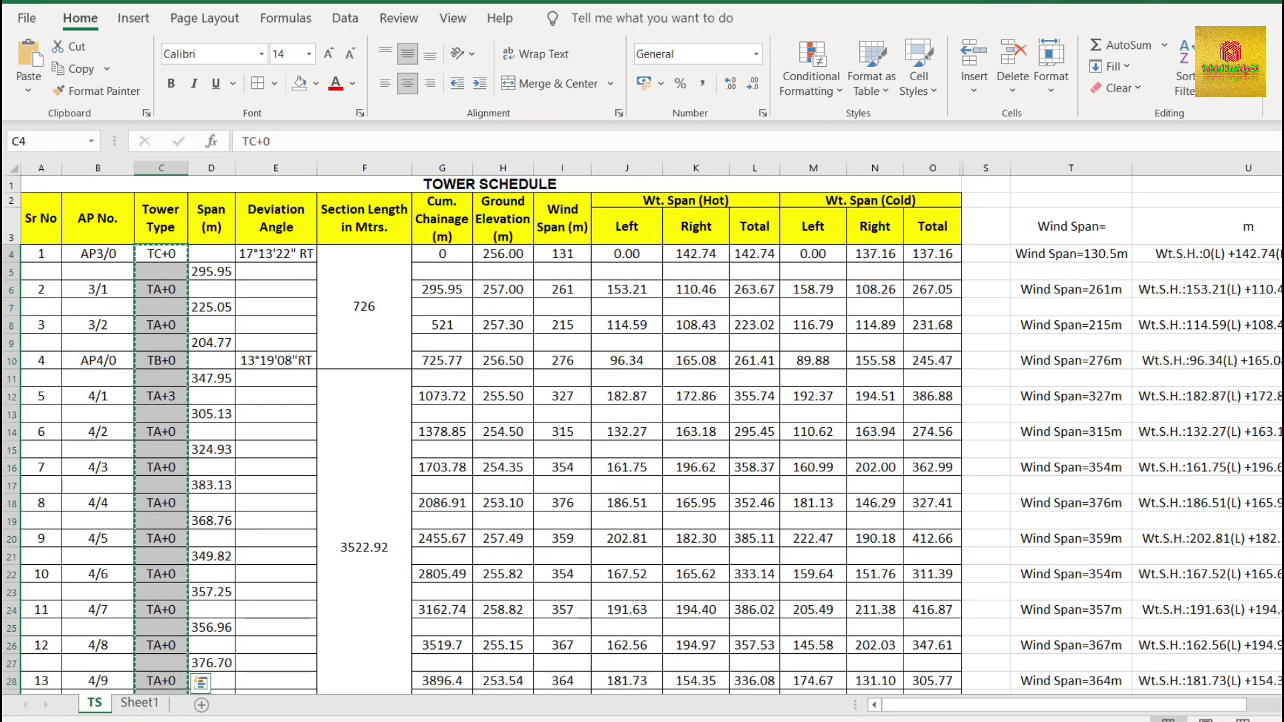
{"action": "left_click", "coordinate": [139, 702]}
{"action": "right_click", "coordinate": [103, 188]}
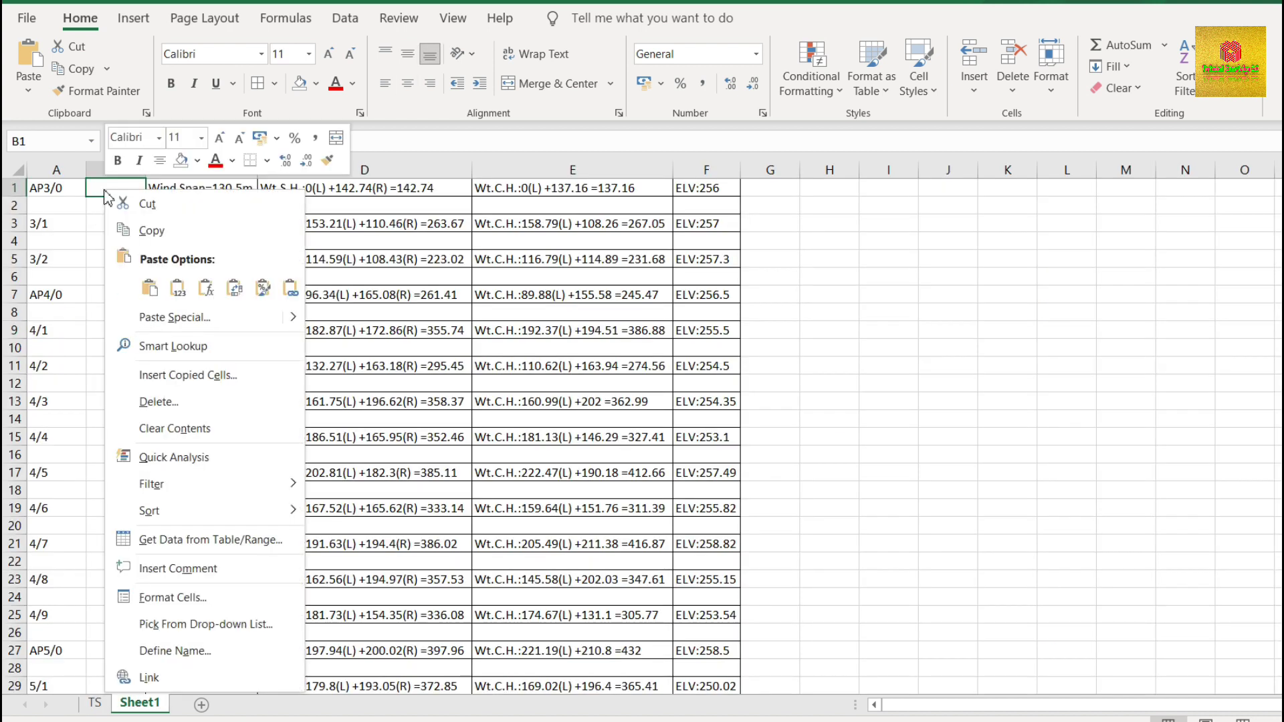
{"action": "left_click", "coordinate": [180, 288]}
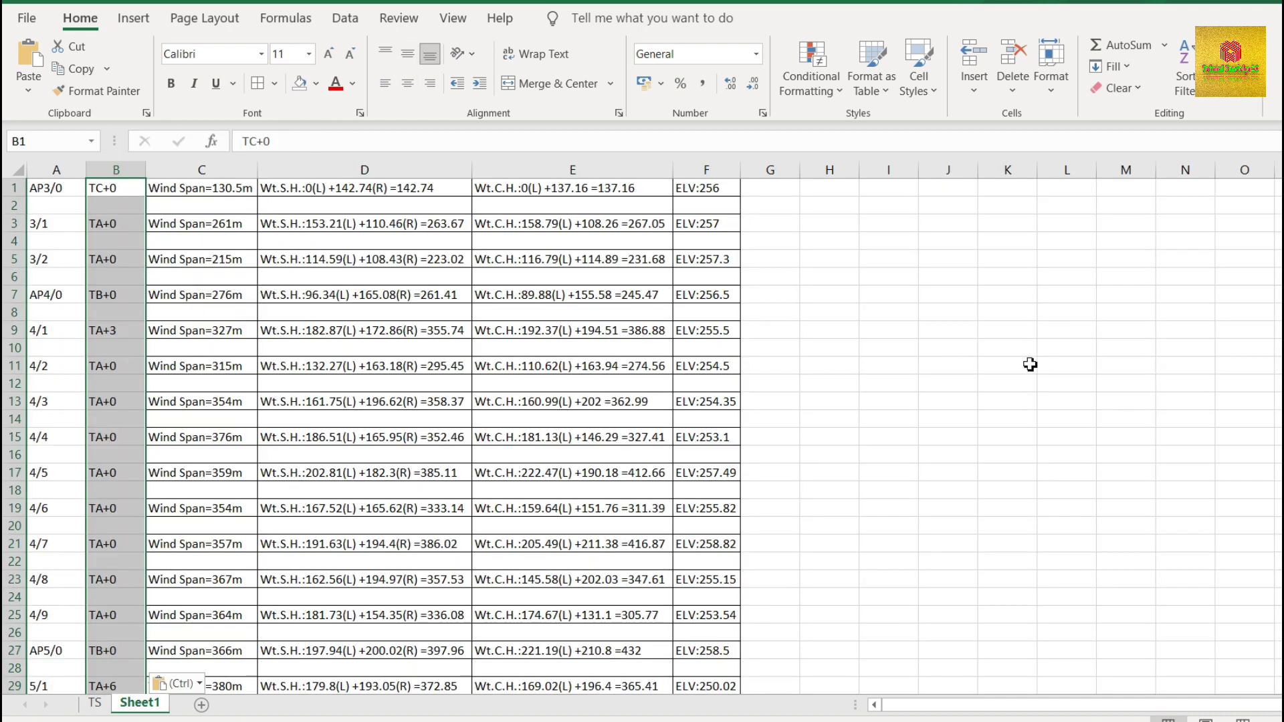
Apply all borders to the whole data range in columns A to F of Sheet1 and deselect it
{"action": "left_click_drag", "start_coordinate": [40, 189], "coordinate": [710, 434]}
{"action": "scroll", "coordinate": [490, 247], "scroll_direction": "up", "scroll_amount": 7}
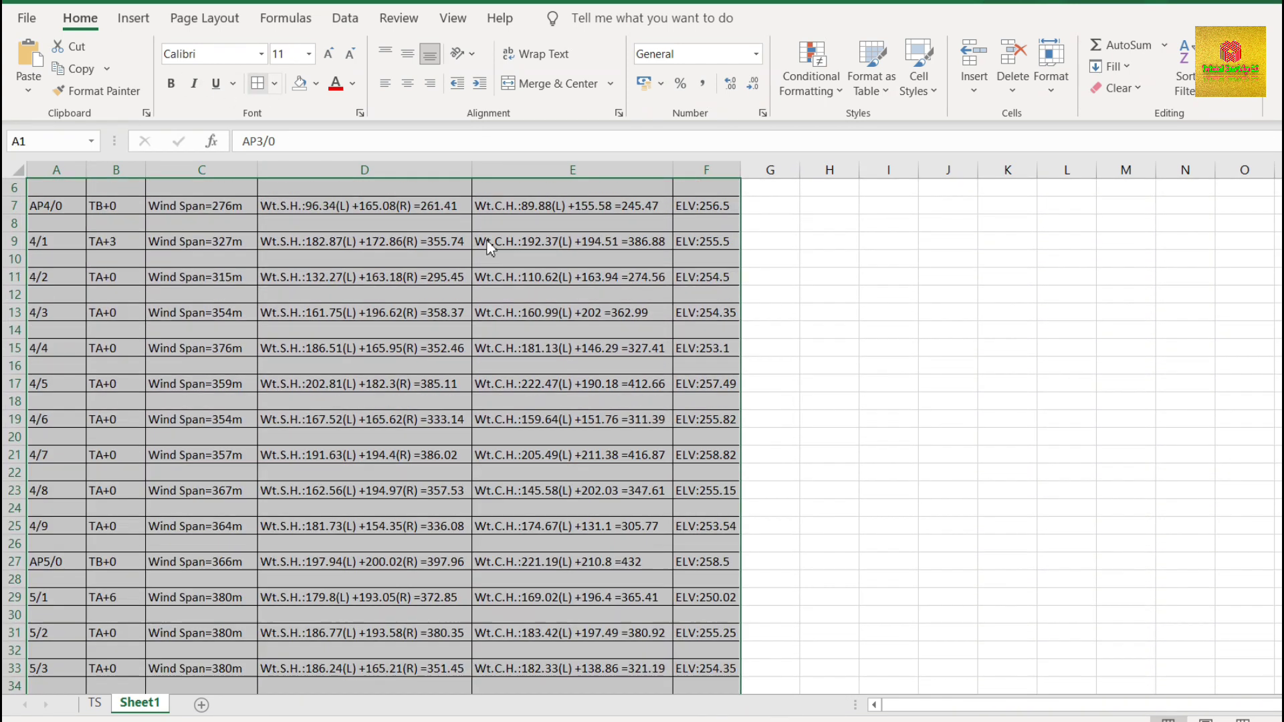
{"action": "scroll", "coordinate": [490, 247], "scroll_direction": "up", "scroll_amount": 2}
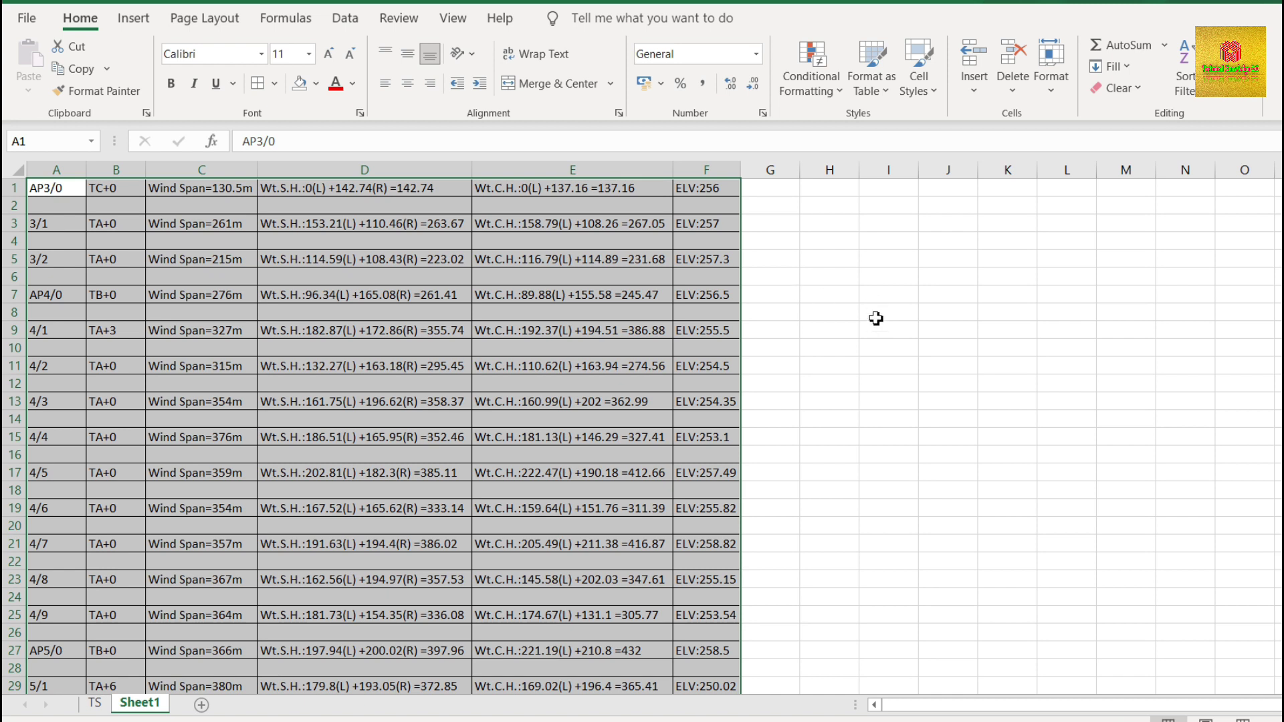
{"action": "left_click", "coordinate": [876, 319]}
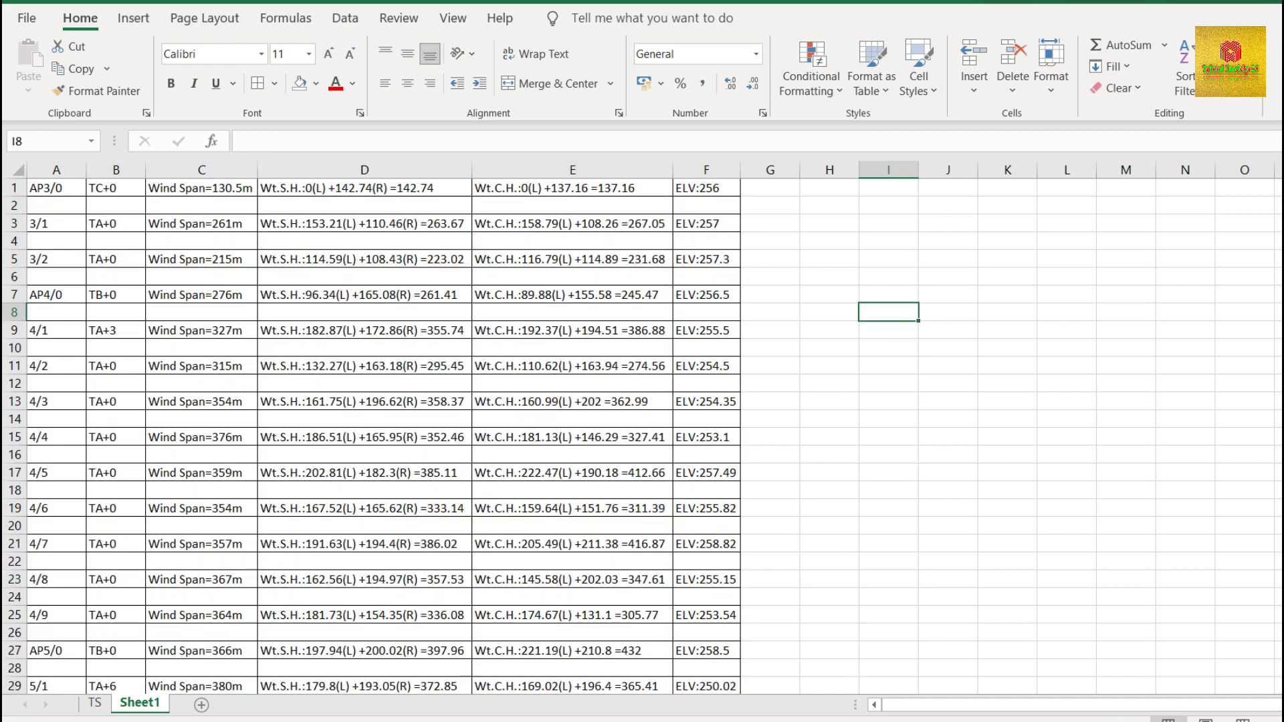
{"action": "left_click", "coordinate": [1027, 720]}
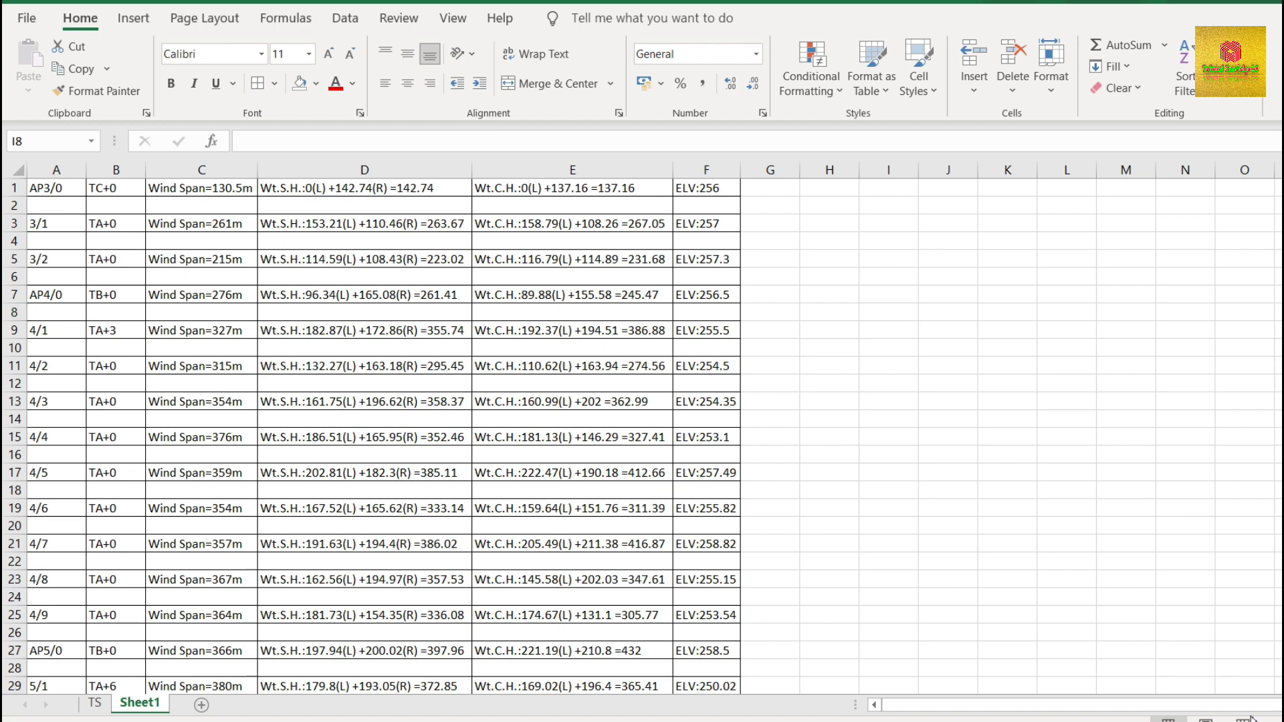